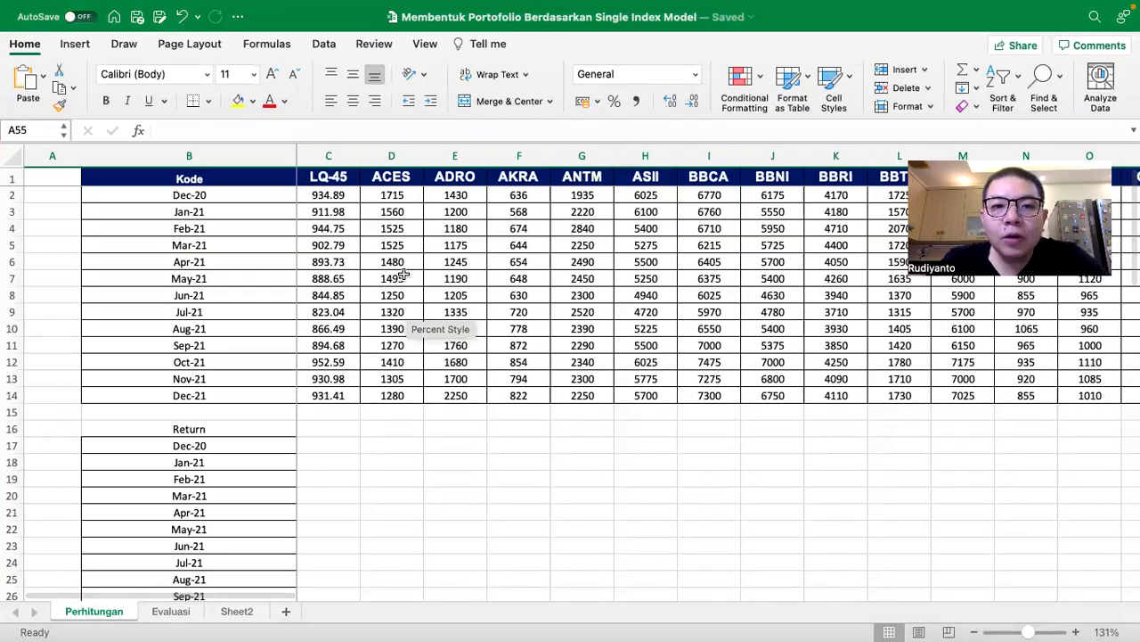
Step: Highlight the LQ-45 header cell C1 with a yellow fill and red font
{"action": "scroll", "coordinate": [403, 276], "scroll_direction": "up", "scroll_amount": 3}
{"action": "scroll", "coordinate": [424, 280], "scroll_direction": "up", "scroll_amount": 2}
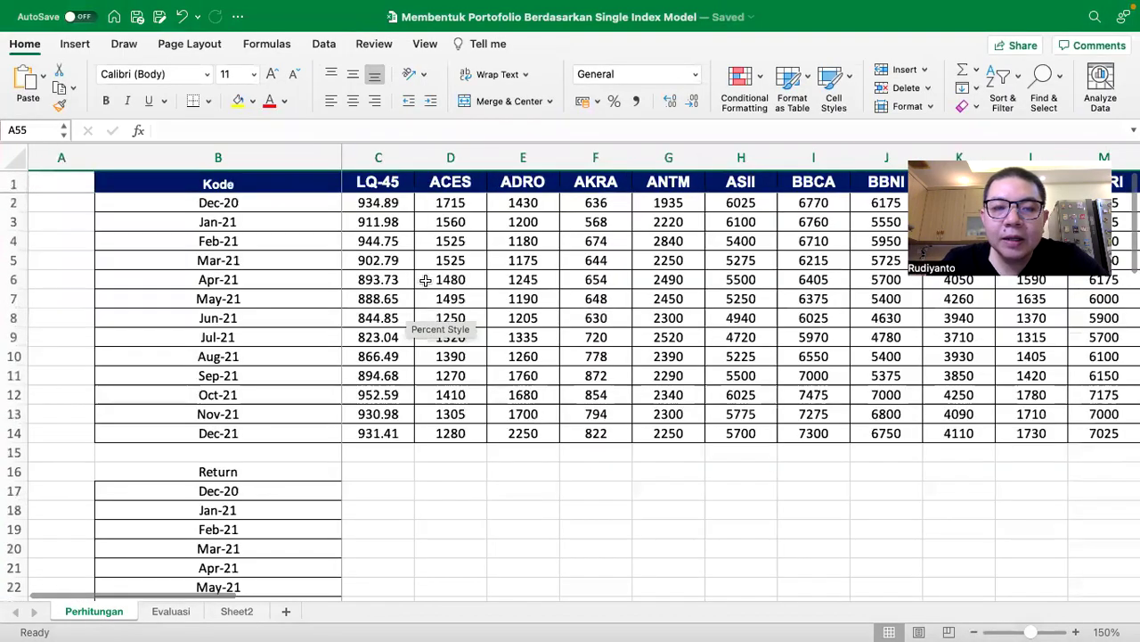
{"action": "left_click", "coordinate": [419, 189]}
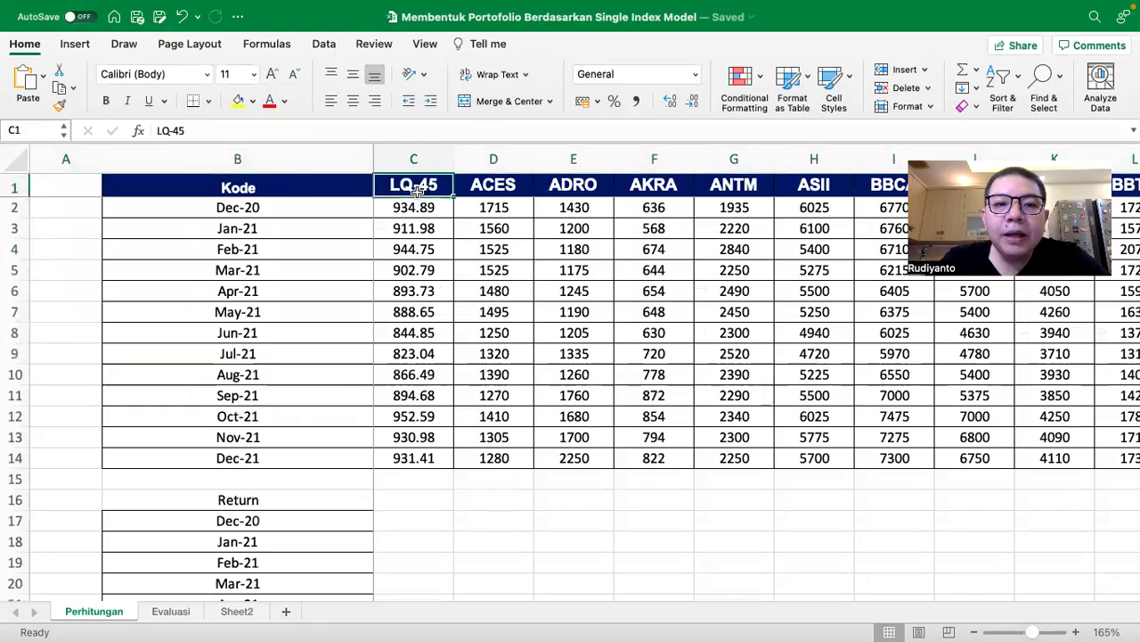
{"action": "left_click", "coordinate": [238, 101]}
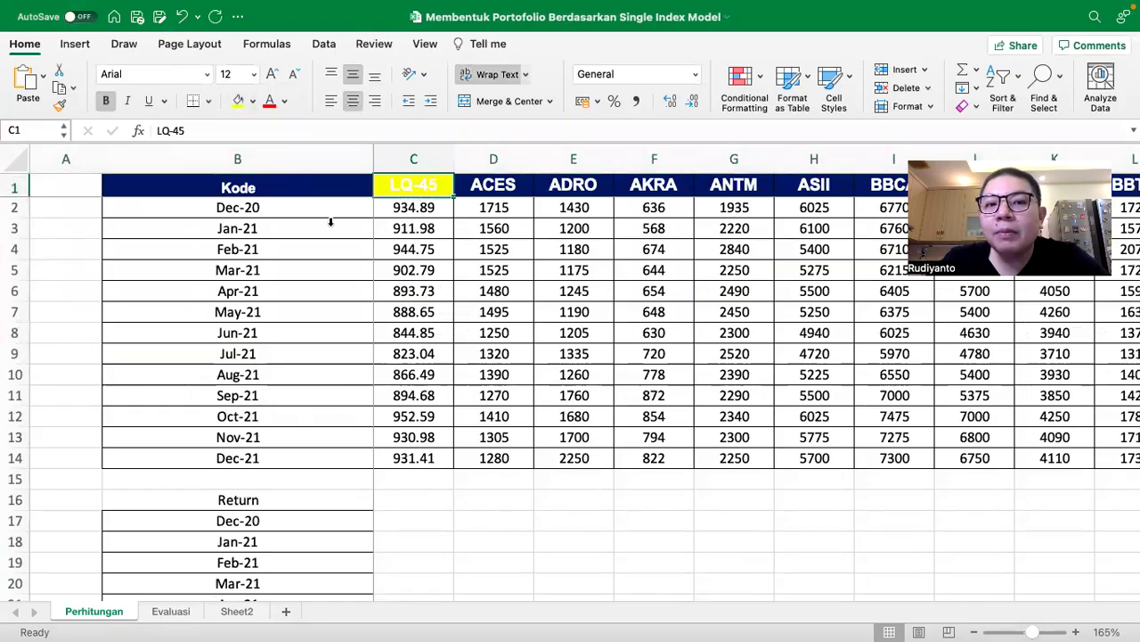
{"action": "left_click", "coordinate": [269, 102]}
{"action": "scroll", "coordinate": [494, 325], "scroll_direction": "down", "scroll_amount": 2}
{"action": "scroll", "coordinate": [494, 325], "scroll_direction": "up", "scroll_amount": 2}
{"action": "scroll", "coordinate": [538, 427], "scroll_direction": "down", "scroll_amount": 2}
{"action": "scroll", "coordinate": [537, 427], "scroll_direction": "up", "scroll_amount": 2}
{"action": "scroll", "coordinate": [538, 427], "scroll_direction": "down", "scroll_amount": 1}
{"action": "scroll", "coordinate": [538, 427], "scroll_direction": "up", "scroll_amount": 1}
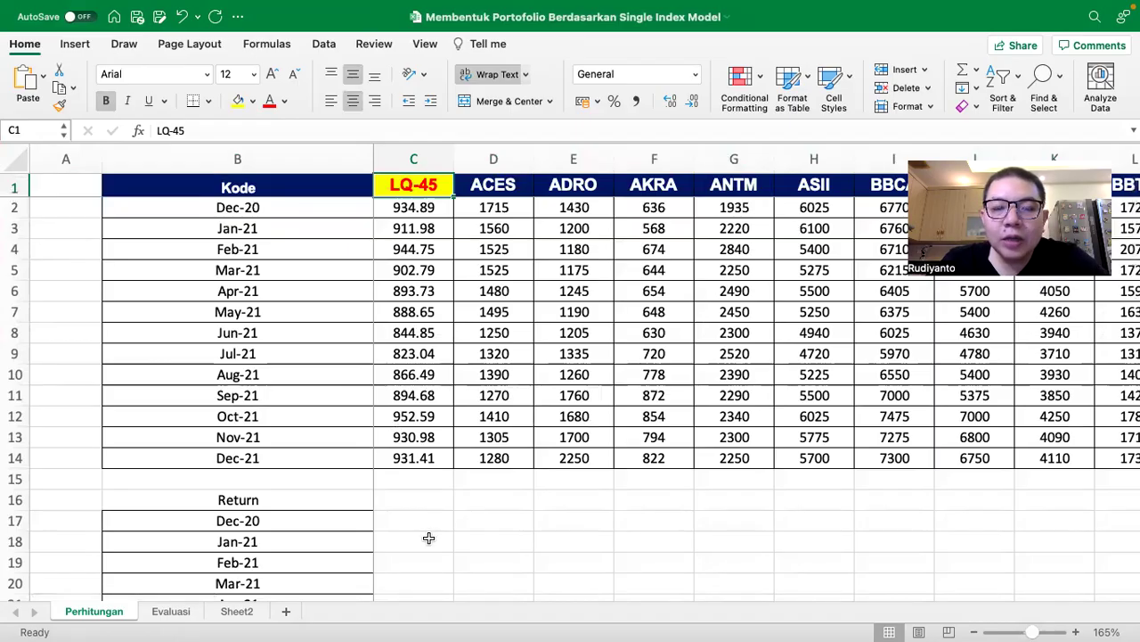
Step: Calculate the Jan-21 return for LQ-45 in C18 with the formula =C3/C2-1
{"action": "scroll", "coordinate": [432, 526], "scroll_direction": "down", "scroll_amount": 6}
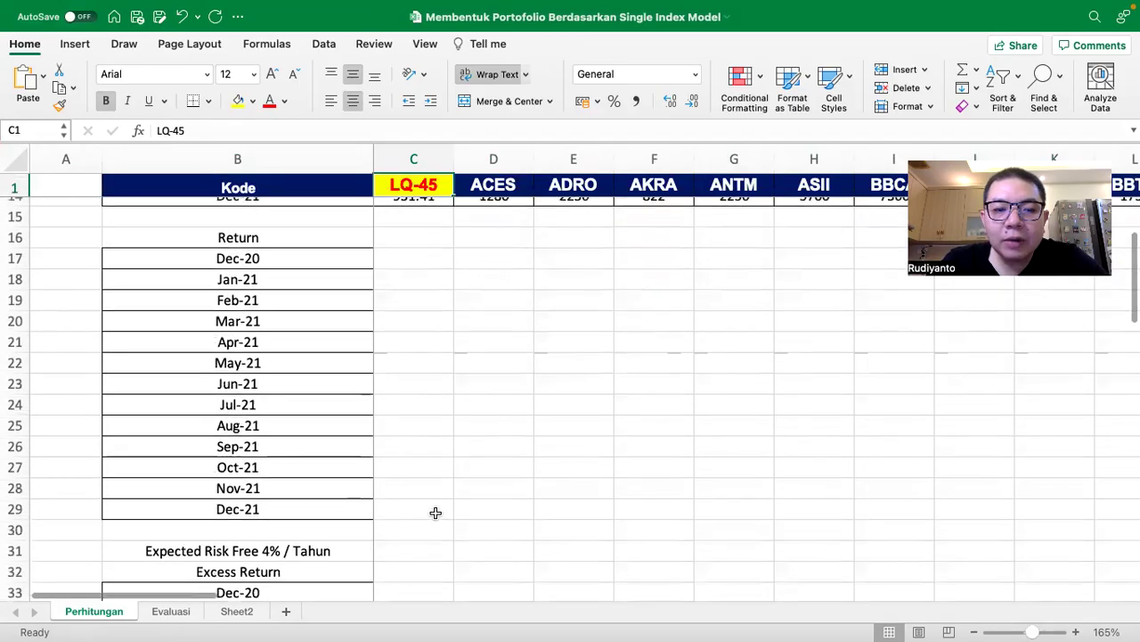
{"action": "scroll", "coordinate": [436, 512], "scroll_direction": "down", "scroll_amount": 2}
{"action": "scroll", "coordinate": [435, 512], "scroll_direction": "up", "scroll_amount": 4}
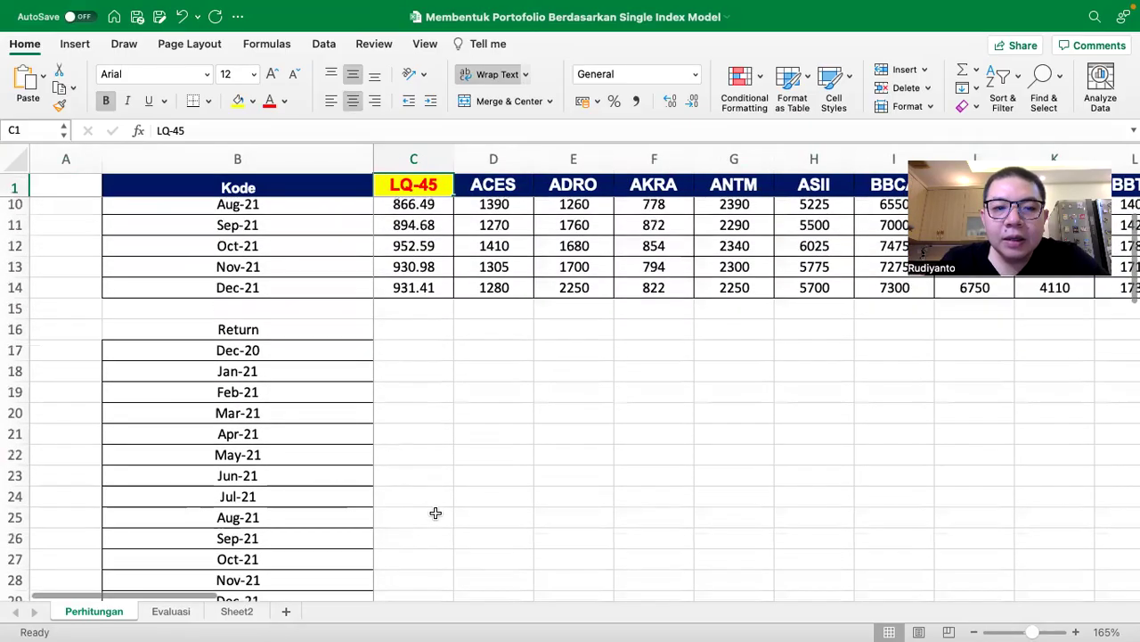
{"action": "left_click", "coordinate": [411, 391]}
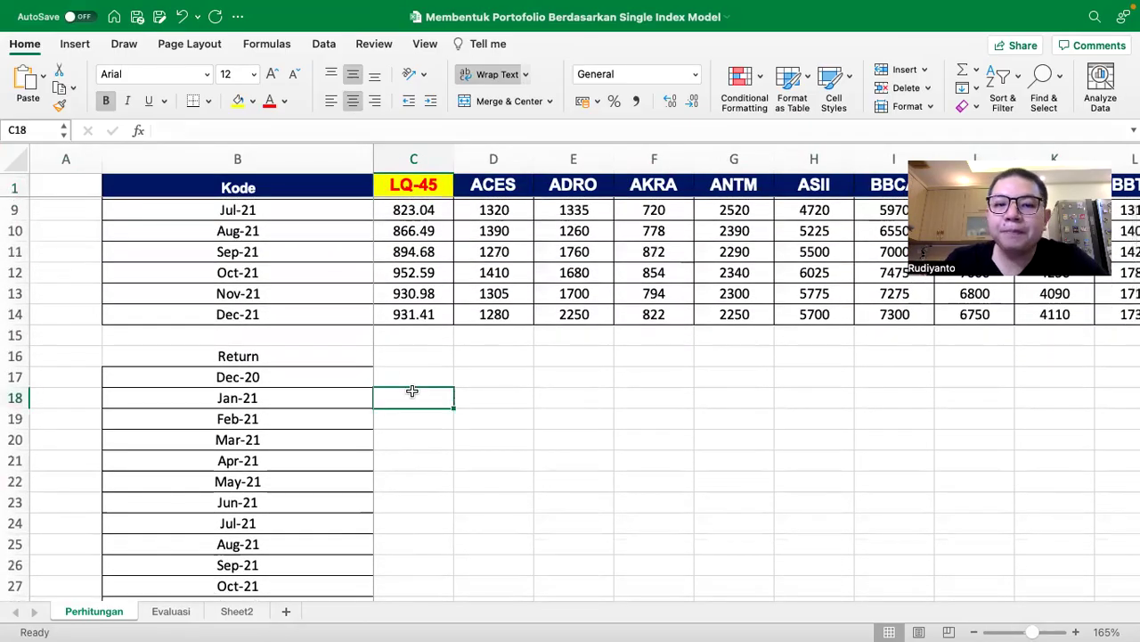
{"action": "type", "text": "="}
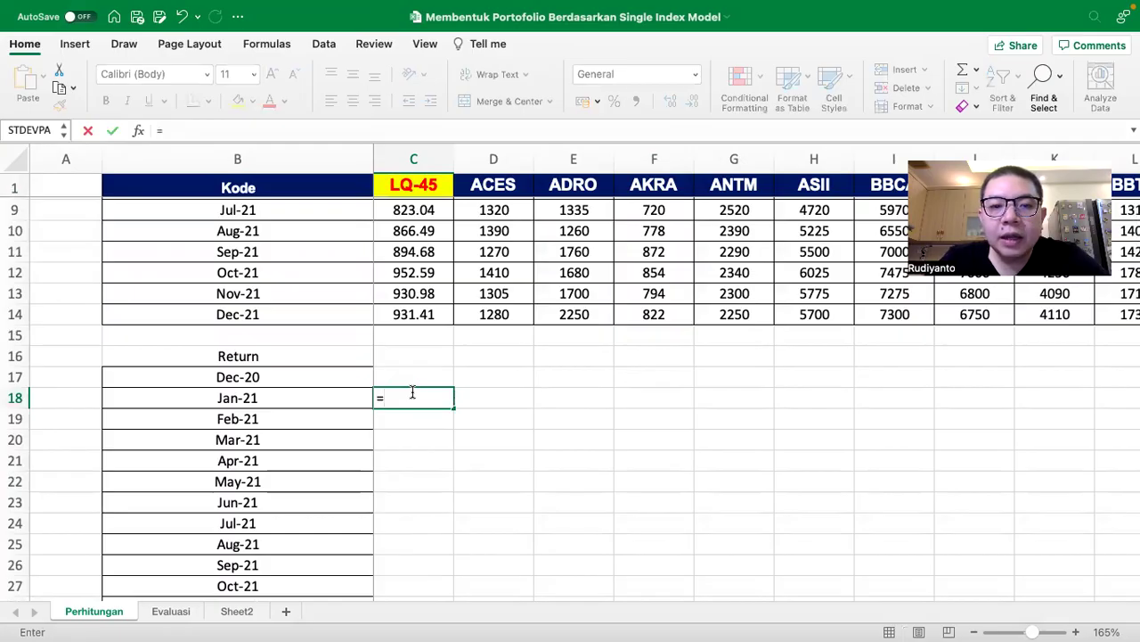
{"action": "scroll", "coordinate": [459, 293], "scroll_direction": "up", "scroll_amount": 3}
{"action": "left_click", "coordinate": [415, 230]}
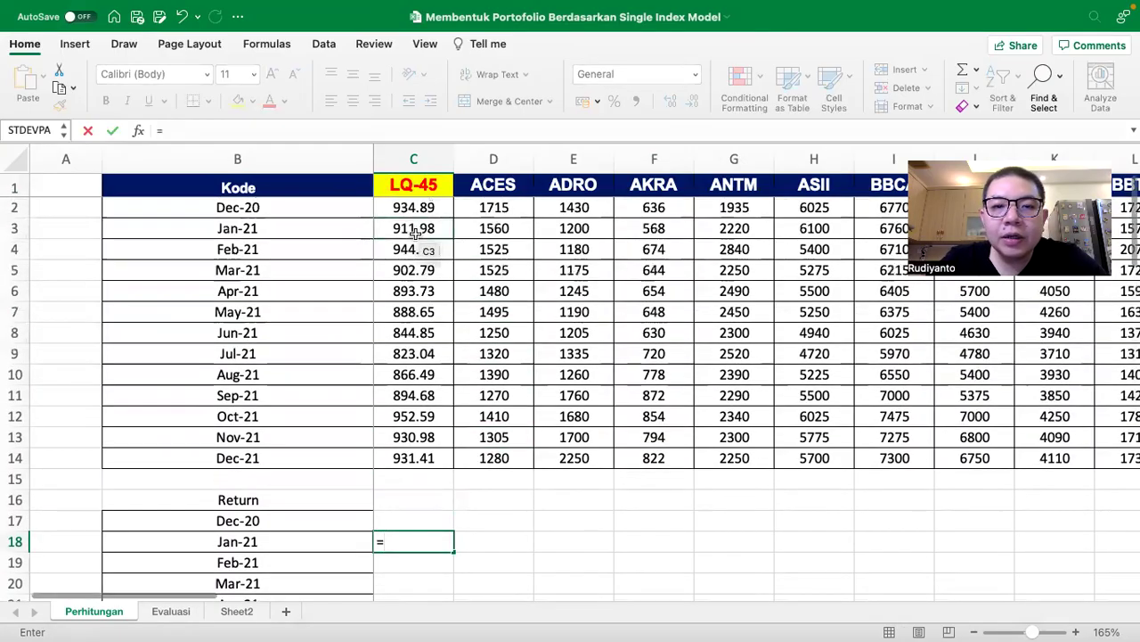
{"action": "type", "text": "/"}
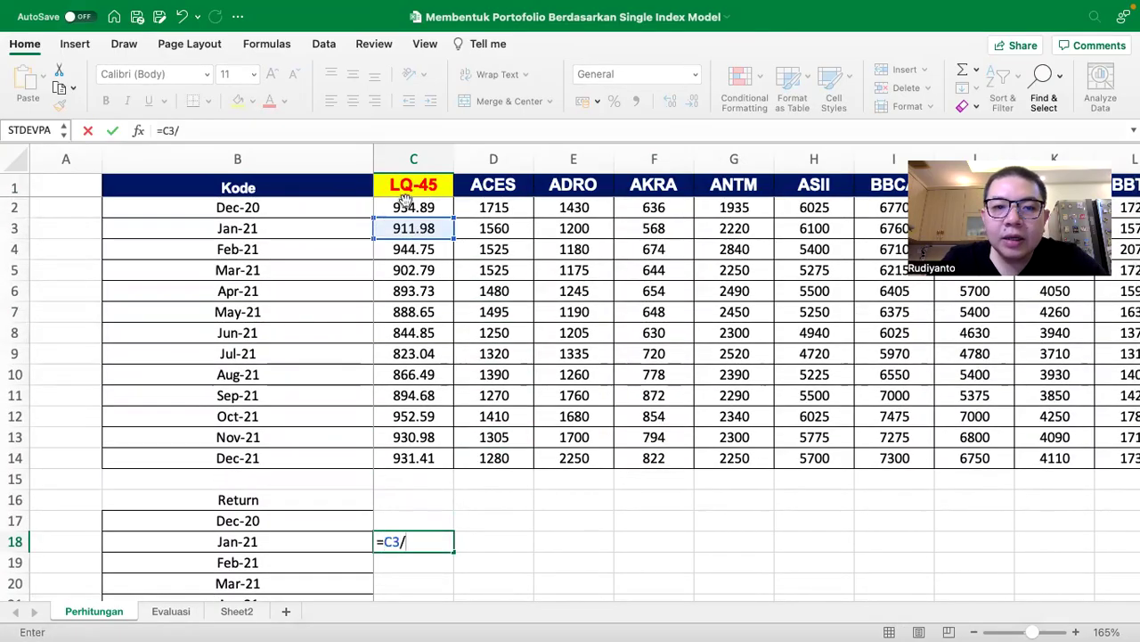
{"action": "left_click", "coordinate": [404, 206]}
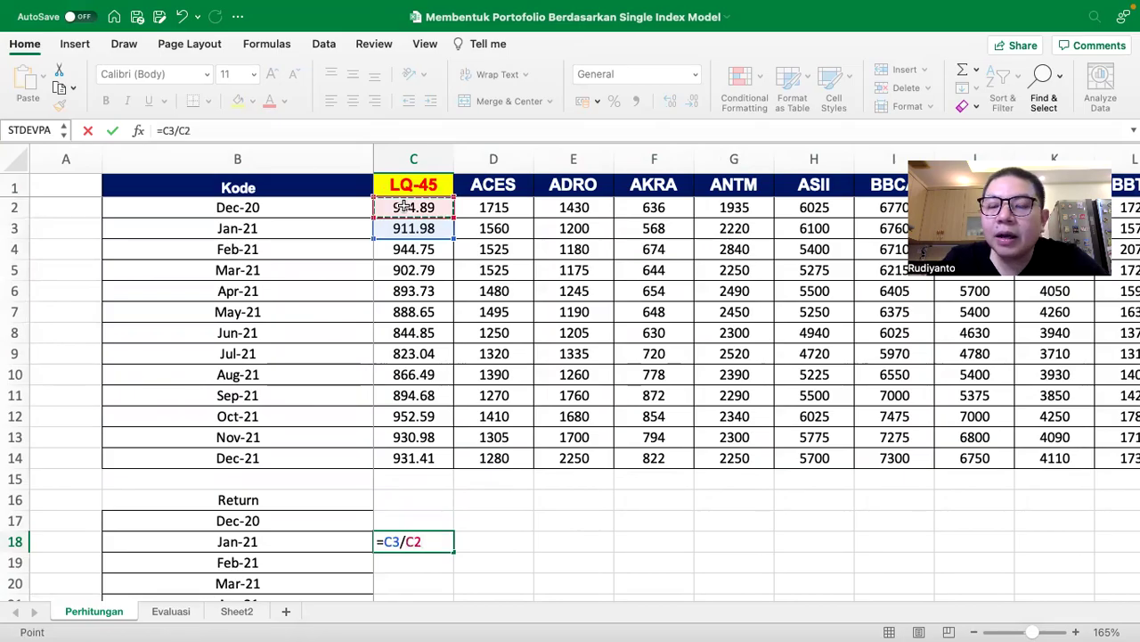
{"action": "type", "text": "-1"}
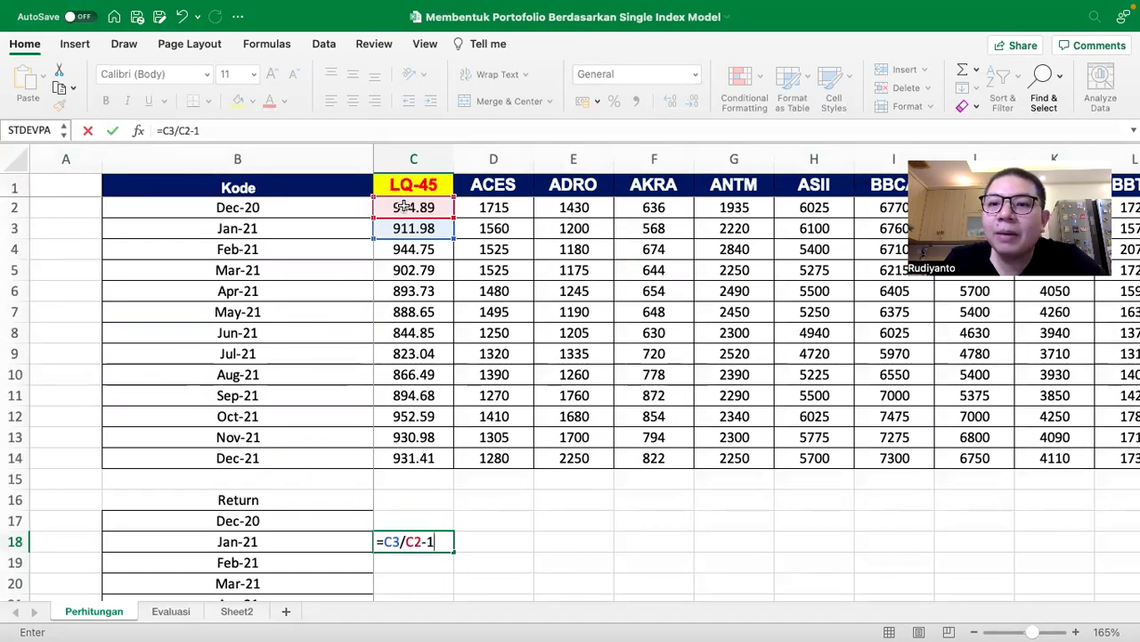
{"action": "key", "text": "Return"}
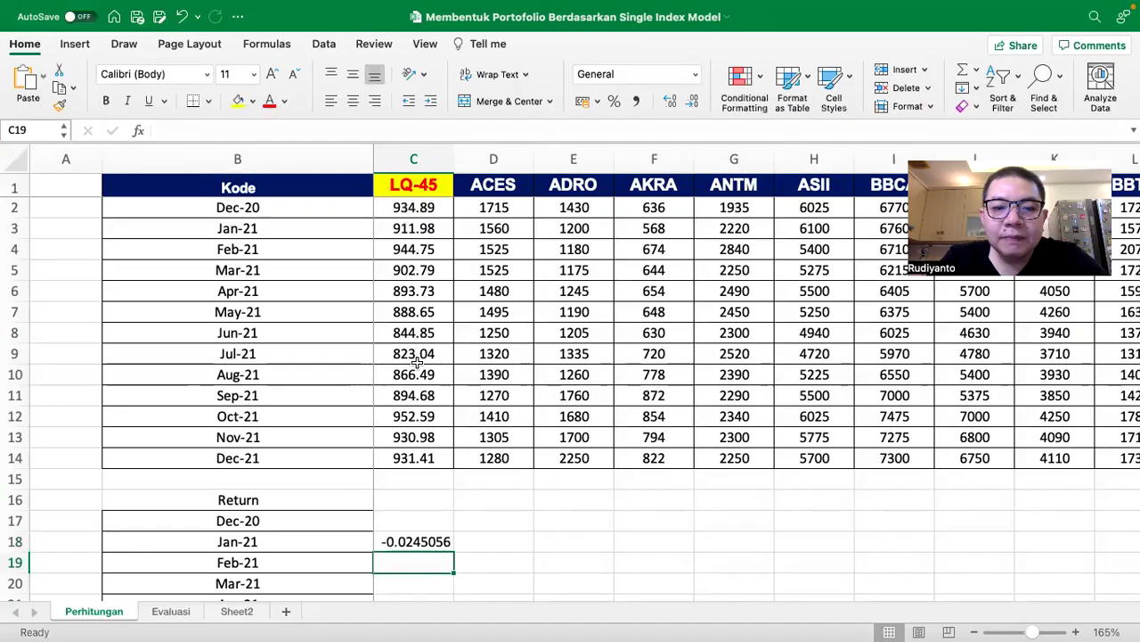
Step: Copy the Jan-21 return formula from C18 across all stock columns through WIKA and down to the Dec-21 row
{"action": "scroll", "coordinate": [417, 360], "scroll_direction": "down", "scroll_amount": 1}
{"action": "scroll", "coordinate": [413, 466], "scroll_direction": "down", "scroll_amount": 4}
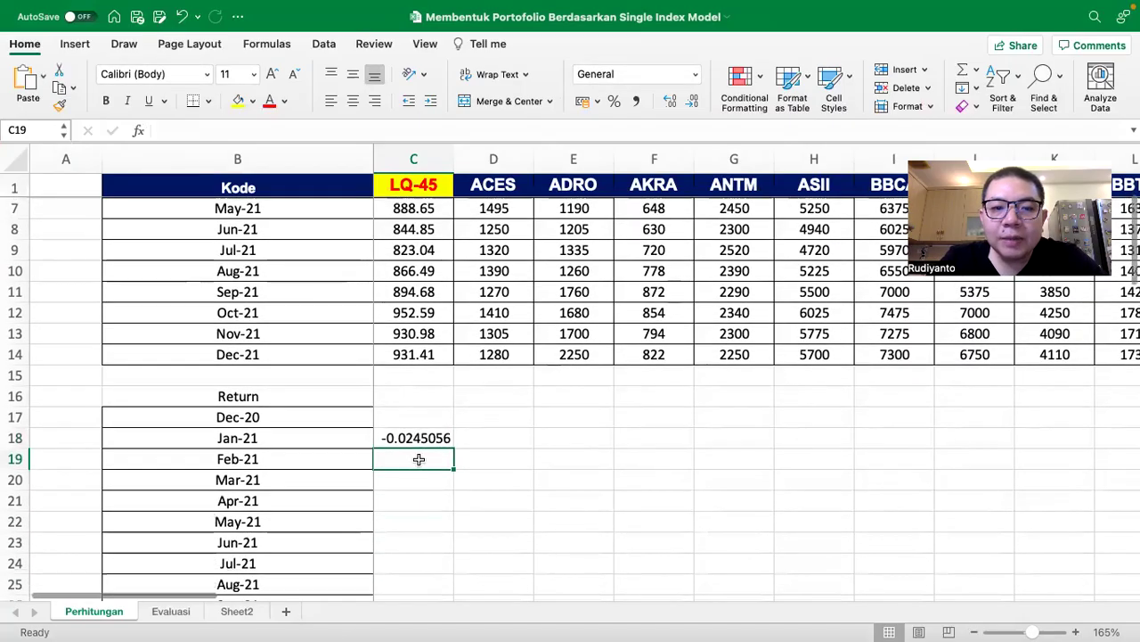
{"action": "left_click", "coordinate": [421, 436]}
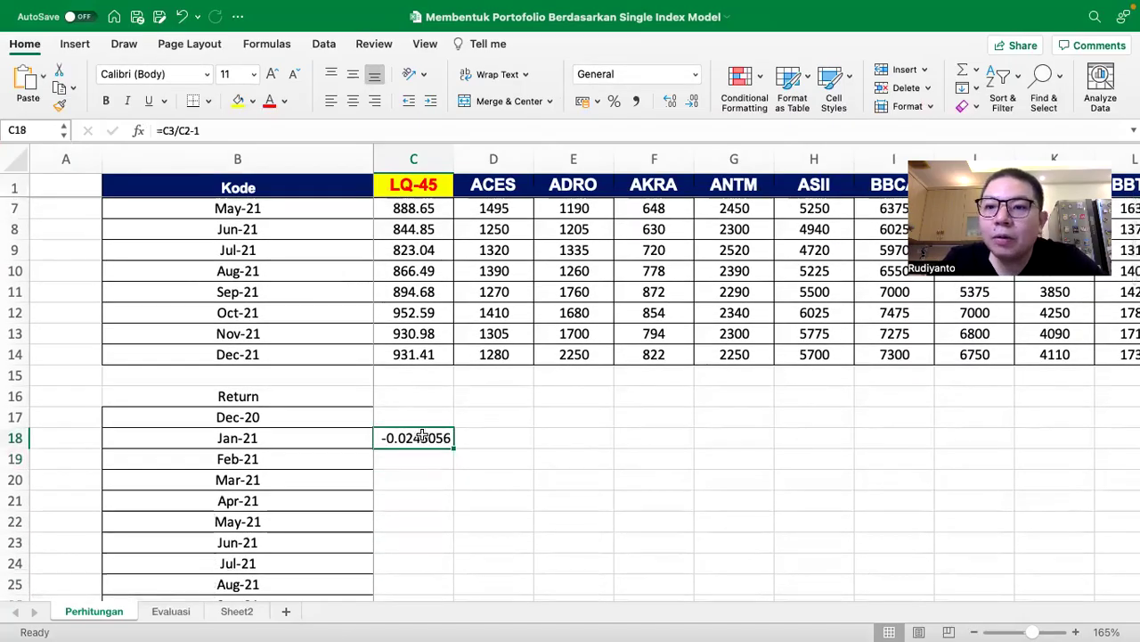
{"action": "scroll", "coordinate": [453, 454], "scroll_direction": "down", "scroll_amount": 4}
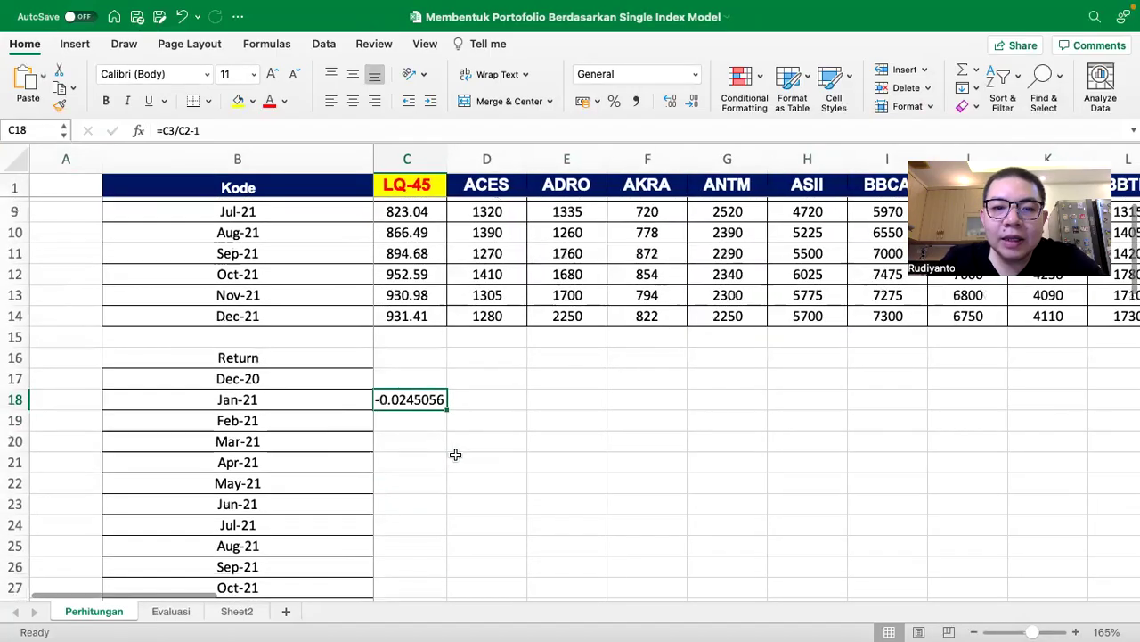
{"action": "scroll", "coordinate": [456, 455], "scroll_direction": "down", "scroll_amount": 1}
{"action": "left_click_drag", "start_coordinate": [454, 355], "coordinate": [980, 341]}
{"action": "scroll", "coordinate": [1043, 368], "scroll_direction": "right", "scroll_amount": 5}
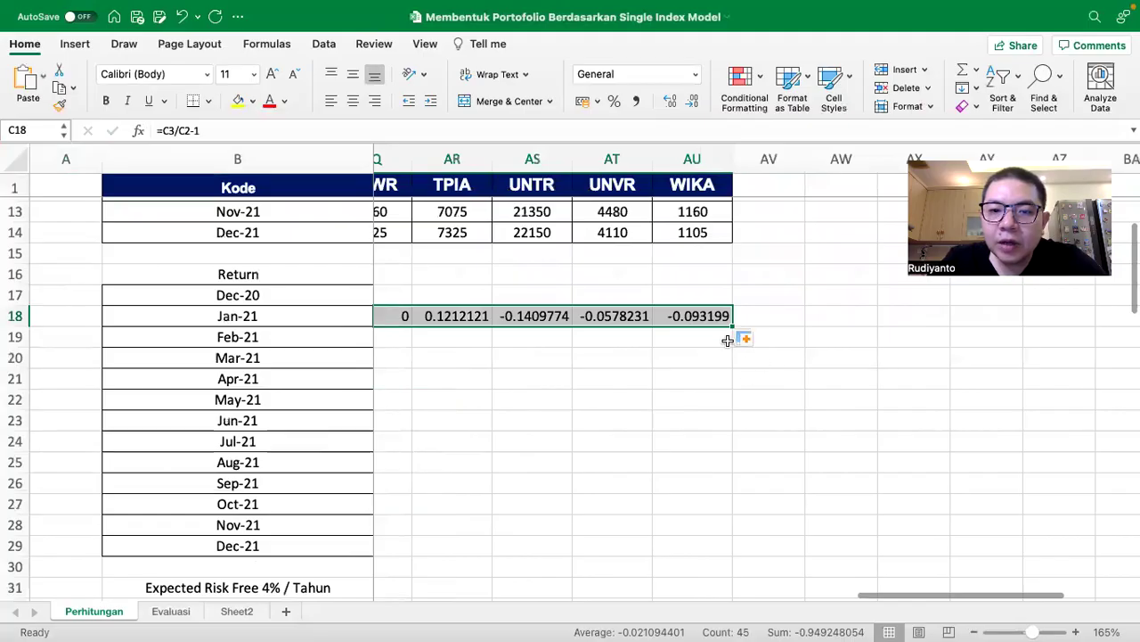
{"action": "left_click_drag", "start_coordinate": [733, 326], "coordinate": [726, 549]}
{"action": "scroll", "coordinate": [668, 505], "scroll_direction": "left", "scroll_amount": 15}
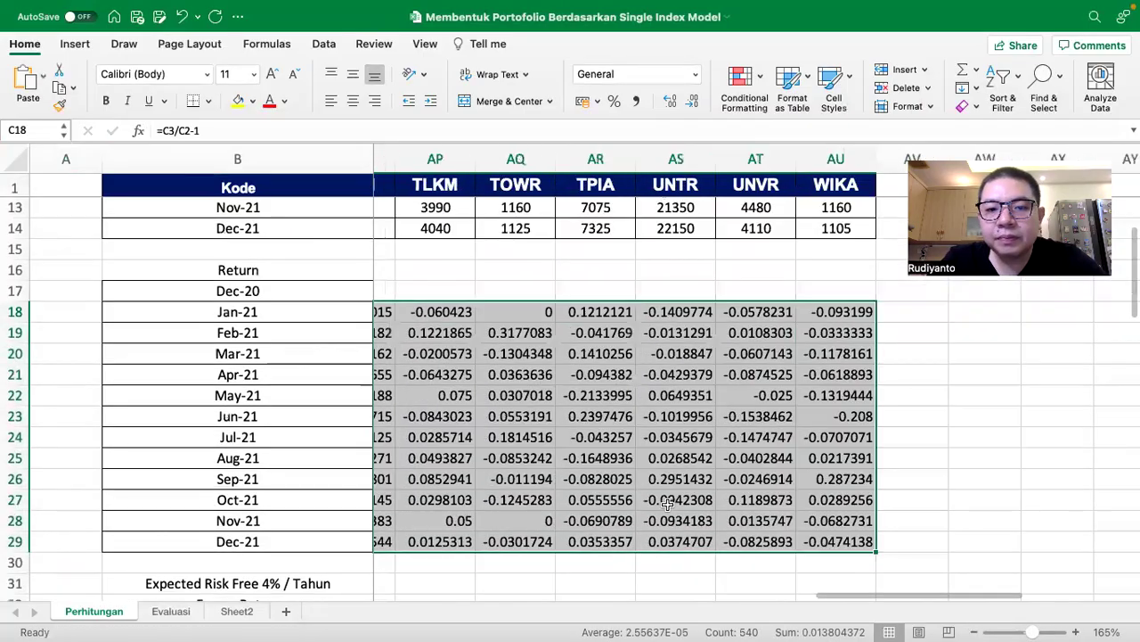
{"action": "scroll", "coordinate": [667, 505], "scroll_direction": "left", "scroll_amount": 10}
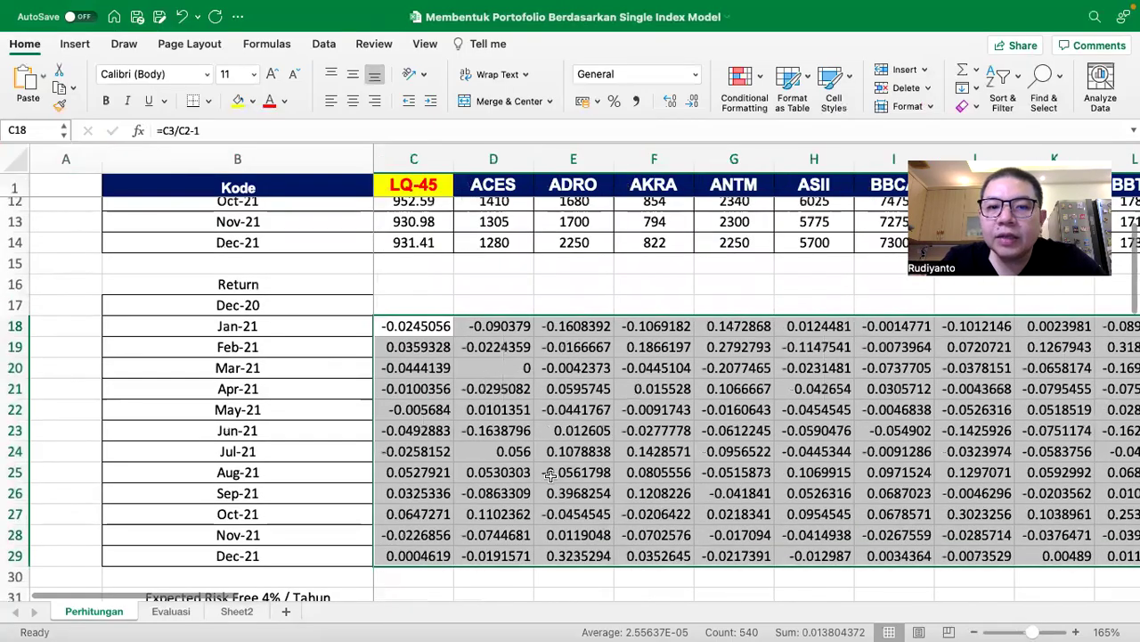
Step: Change the expected risk-free label in B31 to "Expected Risk Free 3.5% / Tahun"
{"action": "scroll", "coordinate": [552, 475], "scroll_direction": "down", "scroll_amount": 3}
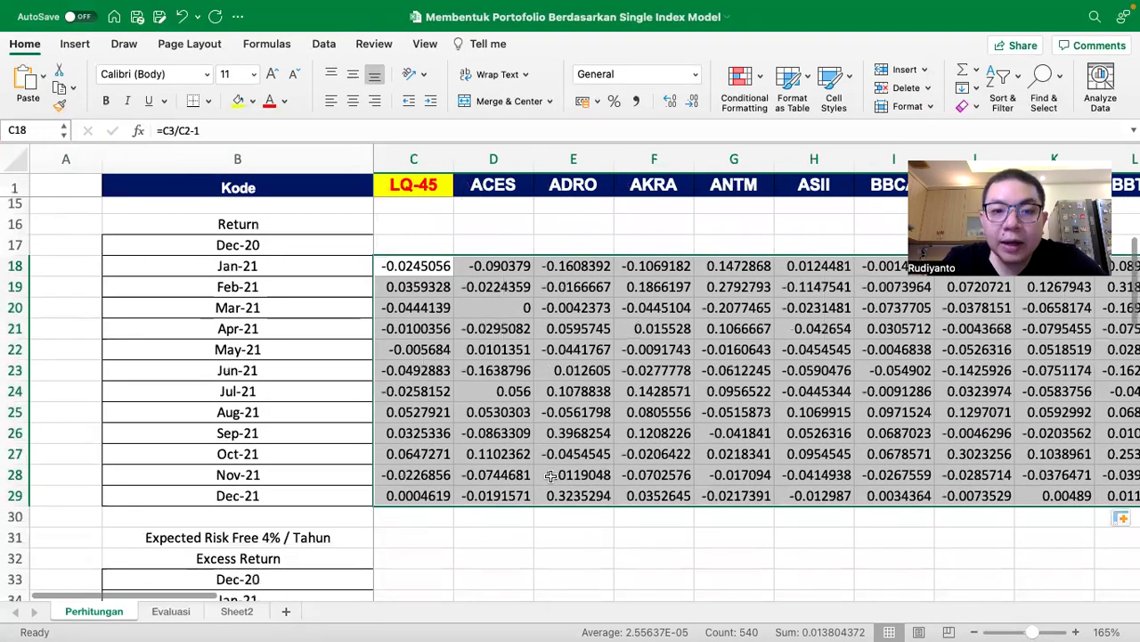
{"action": "scroll", "coordinate": [552, 475], "scroll_direction": "down", "scroll_amount": 3}
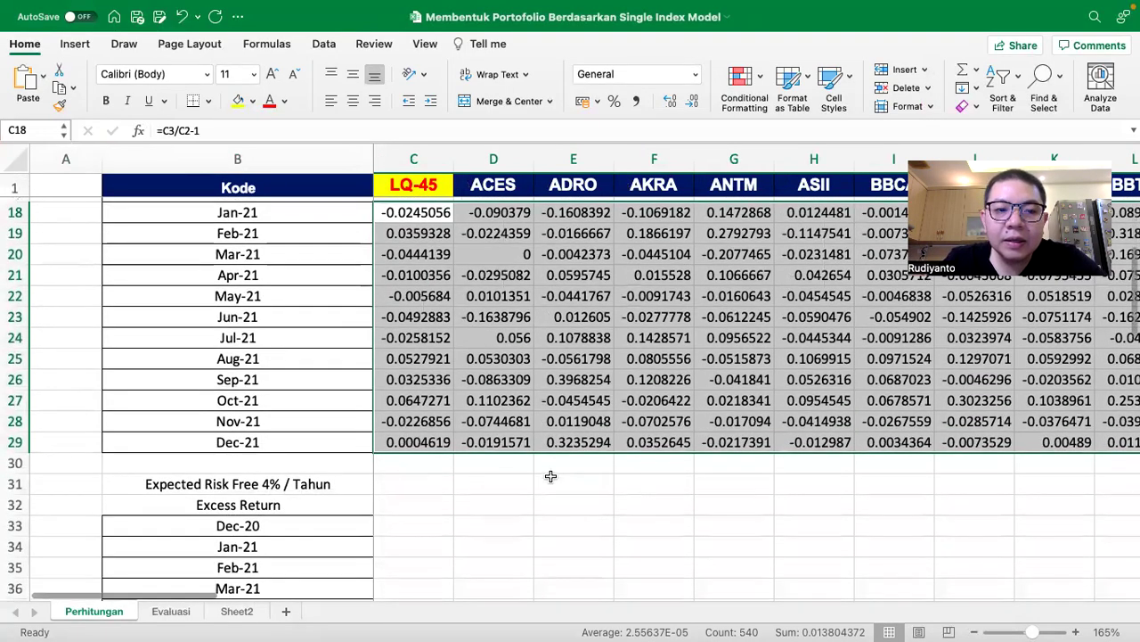
{"action": "left_click", "coordinate": [253, 483]}
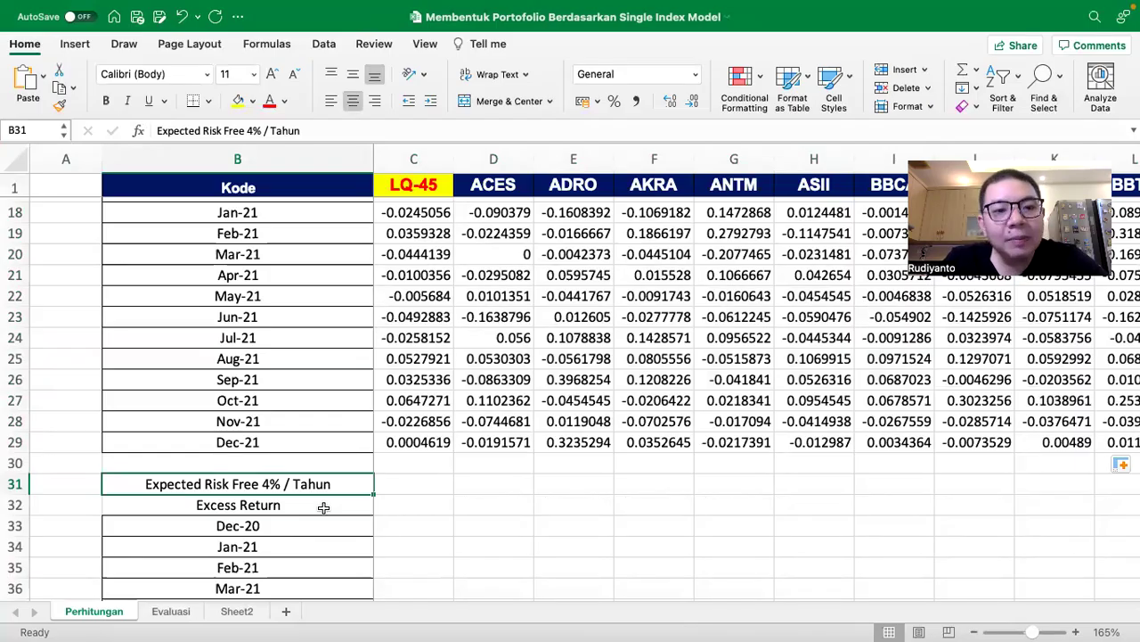
{"action": "double_click", "coordinate": [266, 483]}
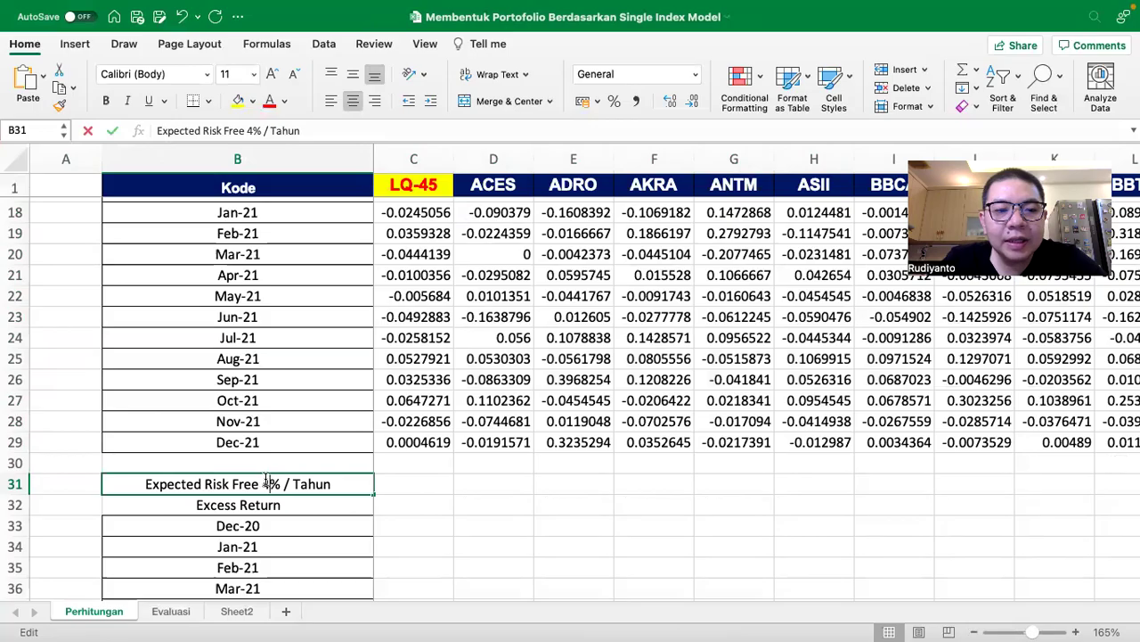
{"action": "key", "text": "BackSpace"}
{"action": "type", "text": "3.5"}
{"action": "key", "text": "Return"}
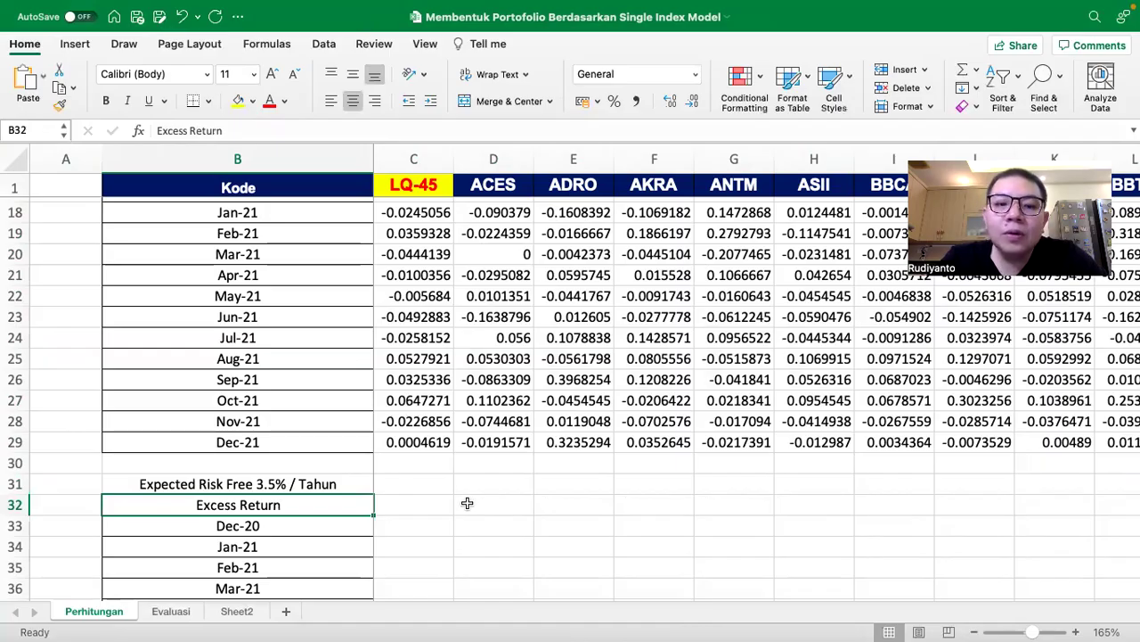
Step: Label D31 "Per Bulan" and calculate the monthly risk-free rate in C31 with =3.5%/12
{"action": "left_click", "coordinate": [428, 489]}
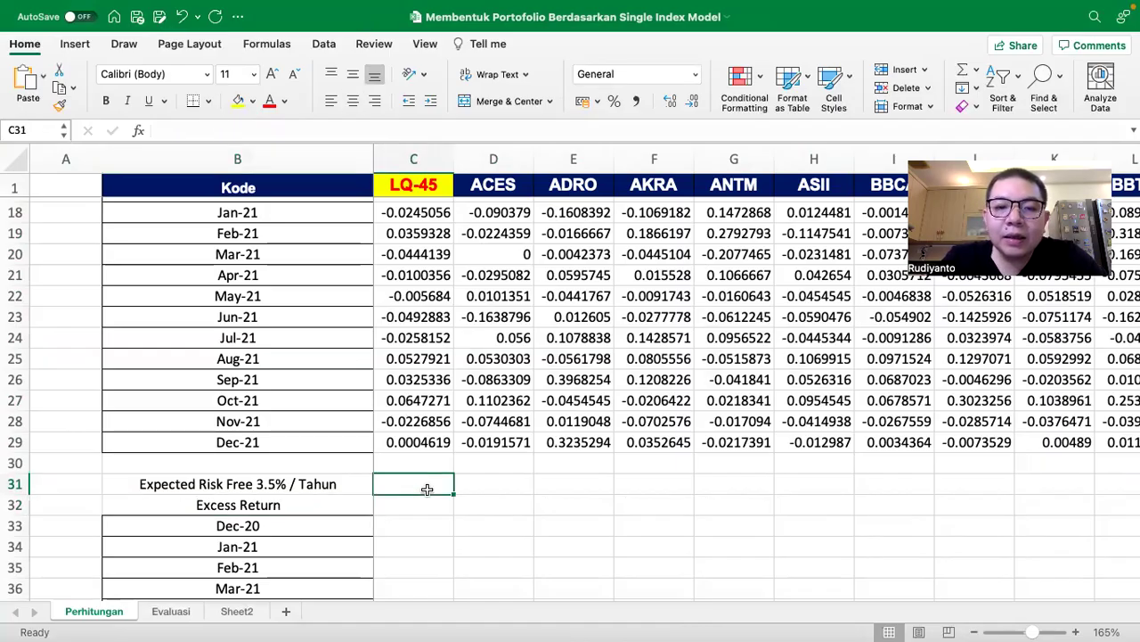
{"action": "key", "text": "Right"}
{"action": "type", "text": "Per "}
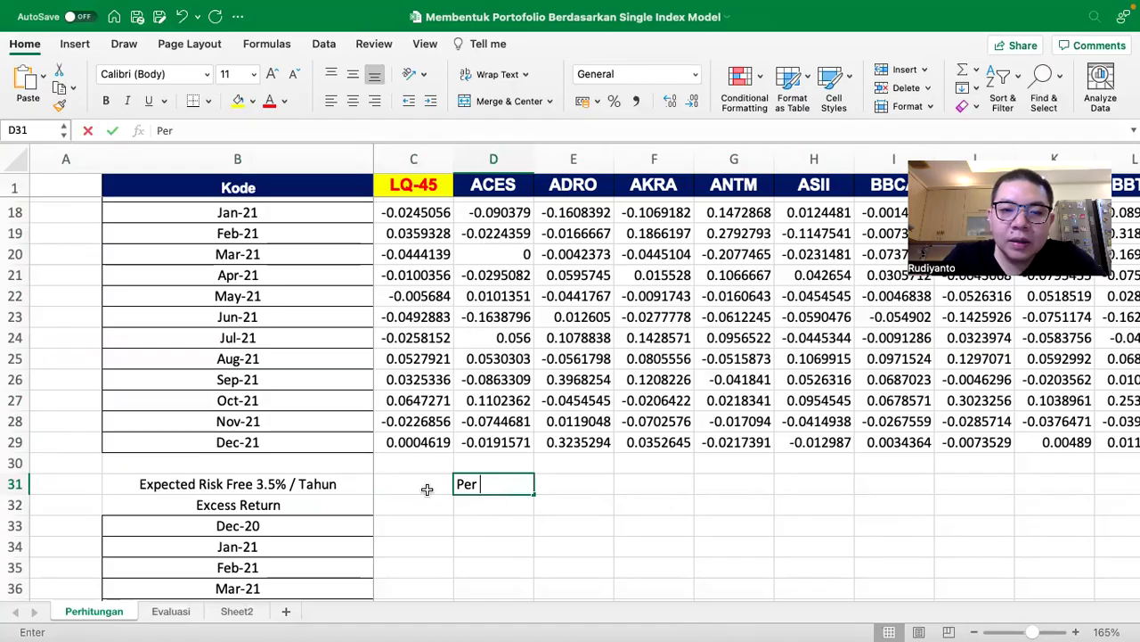
{"action": "type", "text": "Bulan"}
{"action": "key", "text": "Return"}
{"action": "left_click", "coordinate": [428, 490]}
{"action": "type", "text": "=3.5%/12"}
{"action": "key", "text": "Return"}
{"action": "left_click", "coordinate": [426, 486]}
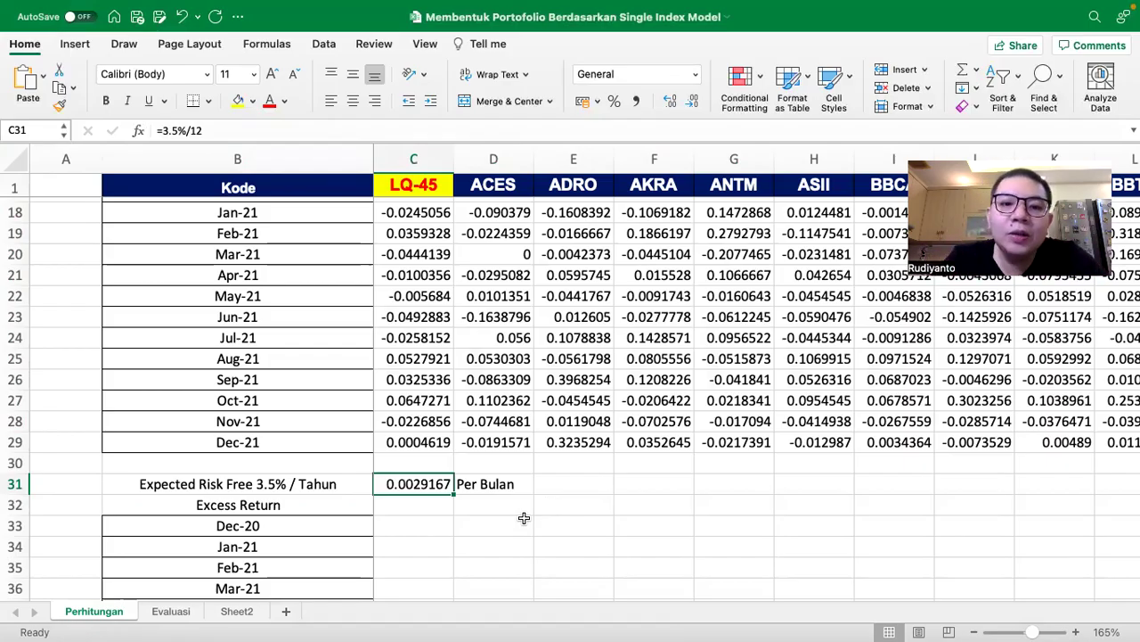
Step: Calculate the Jan-21 excess return for LQ-45 in C34 with the formula =C18-$C$31
{"action": "scroll", "coordinate": [524, 518], "scroll_direction": "down", "scroll_amount": 3}
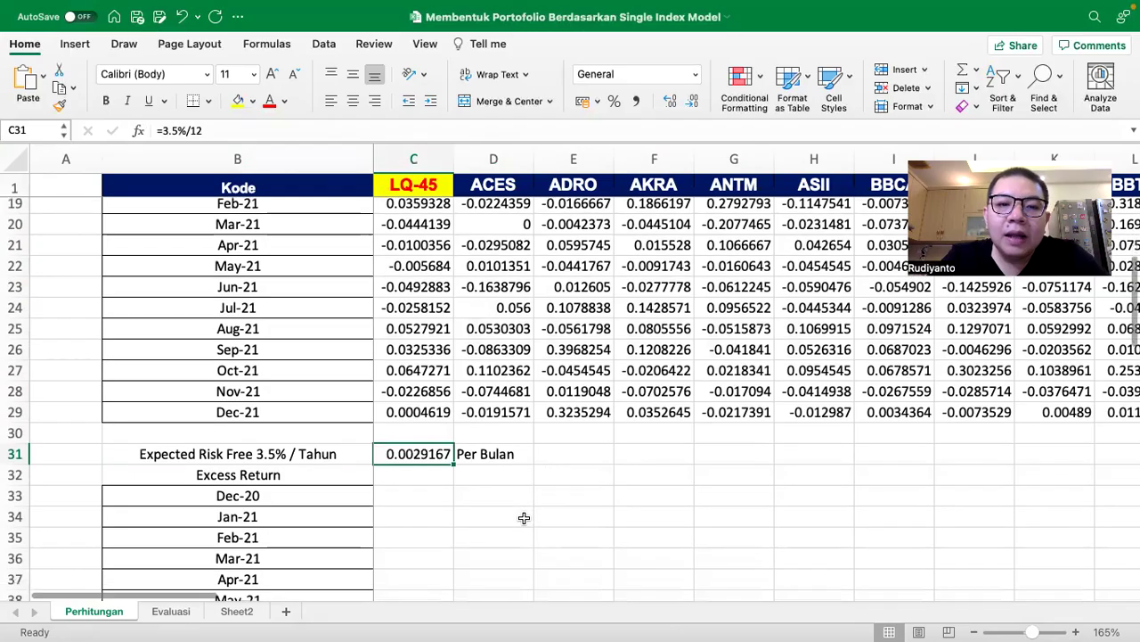
{"action": "scroll", "coordinate": [479, 518], "scroll_direction": "down", "scroll_amount": 2}
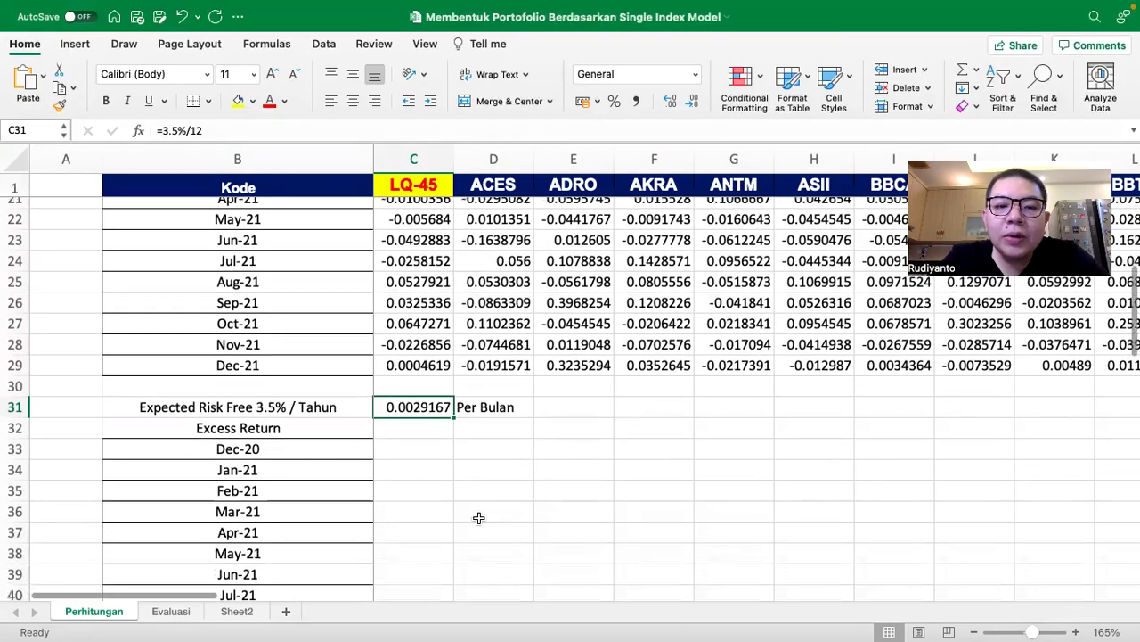
{"action": "scroll", "coordinate": [479, 518], "scroll_direction": "down", "scroll_amount": 1}
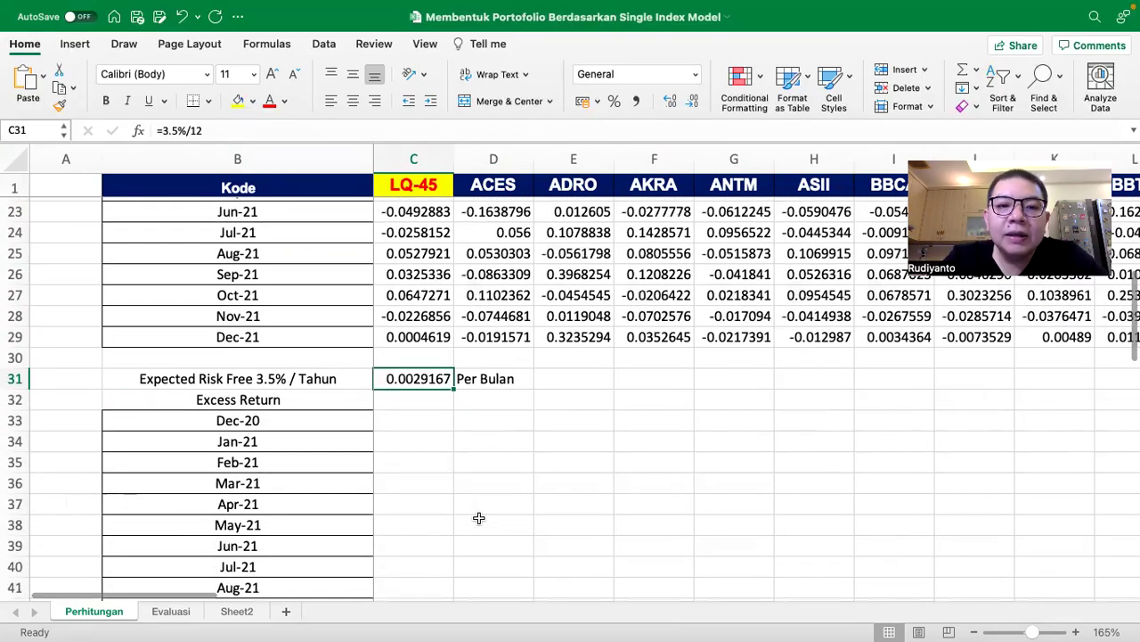
{"action": "left_click", "coordinate": [418, 442]}
{"action": "type", "text": "="}
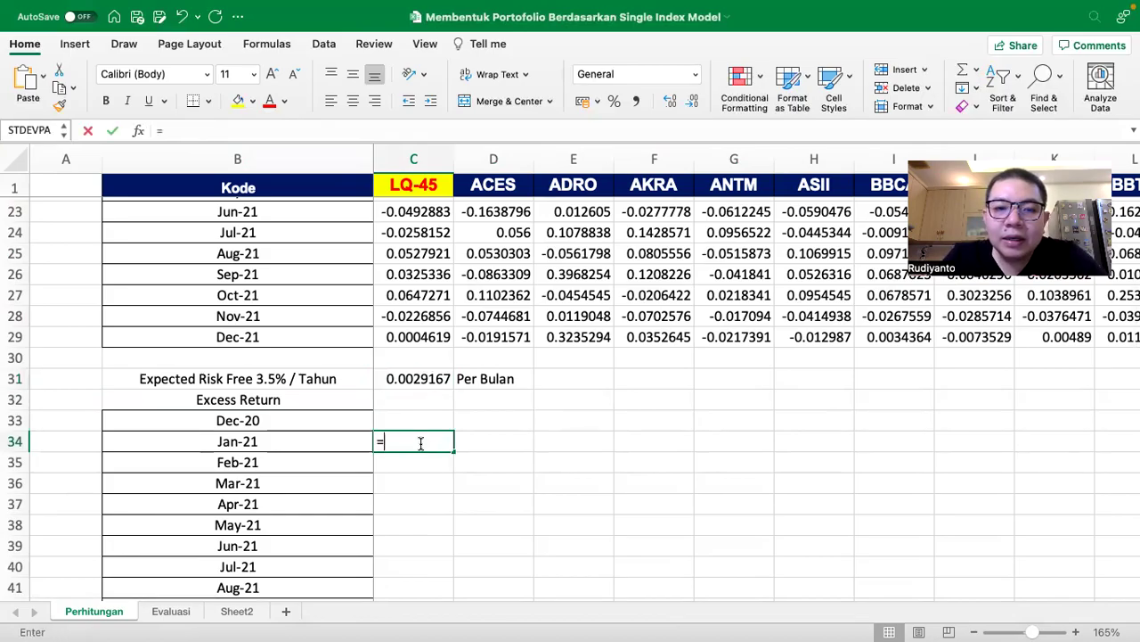
{"action": "left_click_drag", "start_coordinate": [420, 443], "coordinate": [415, 276]}
{"action": "left_click", "coordinate": [415, 276]}
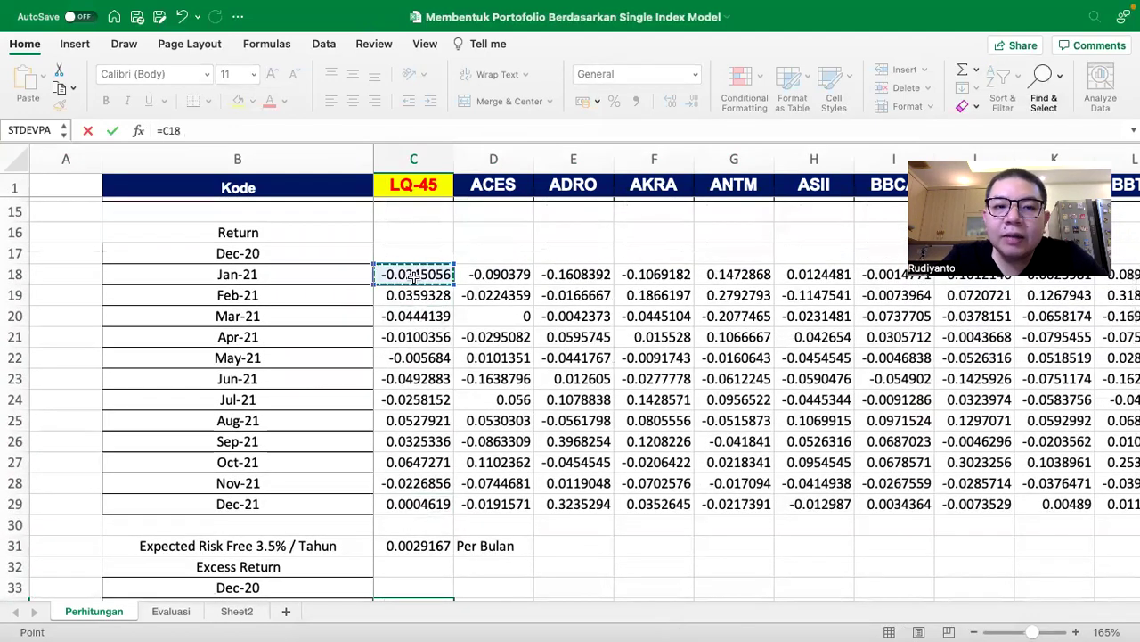
{"action": "type", "text": "-"}
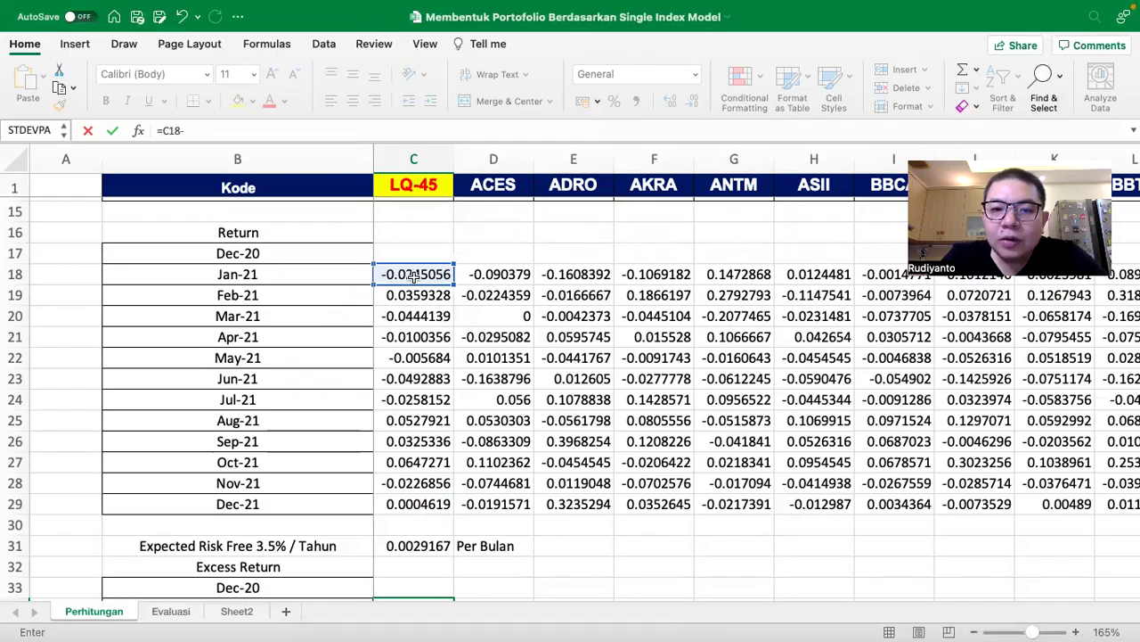
{"action": "scroll", "coordinate": [401, 406], "scroll_direction": "down", "scroll_amount": 2}
{"action": "left_click", "coordinate": [406, 500]}
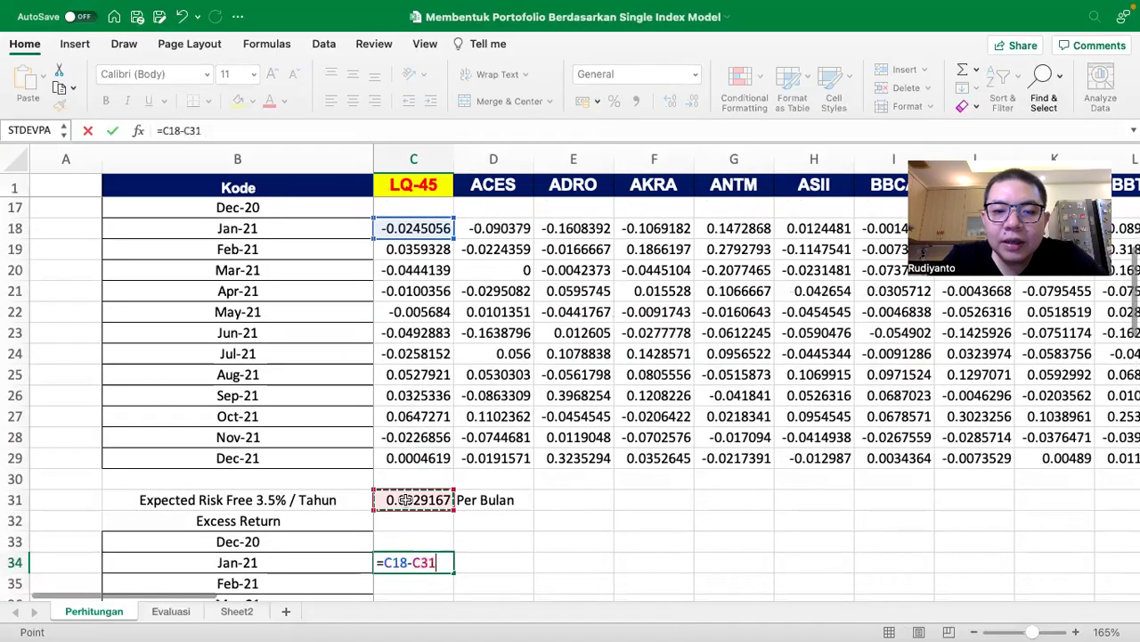
{"action": "key", "text": "F4"}
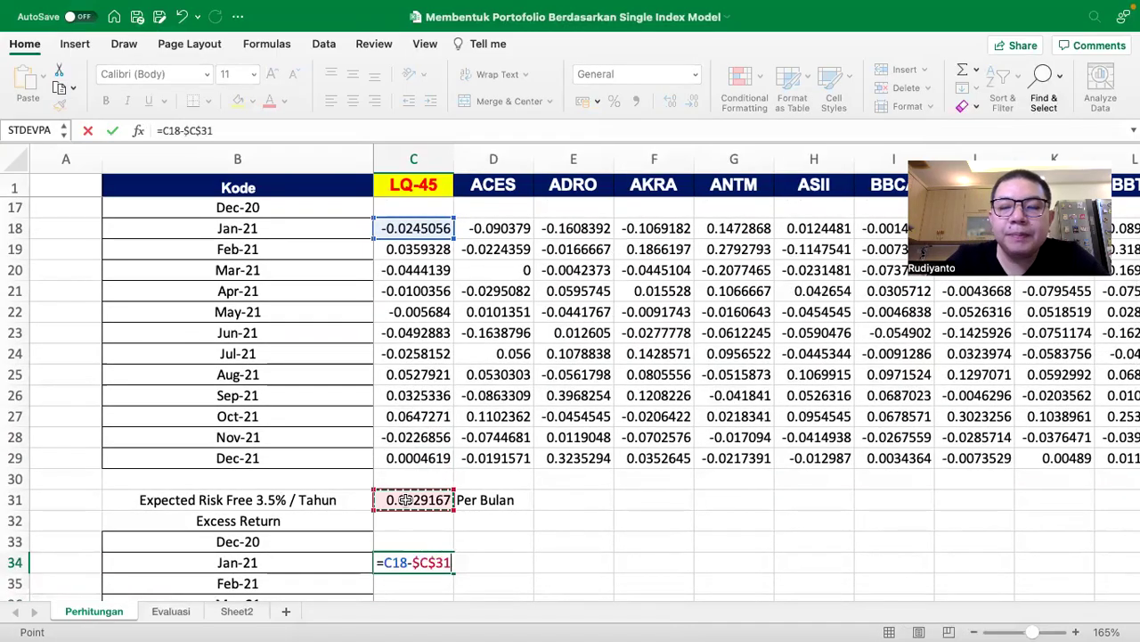
{"action": "key", "text": "Return"}
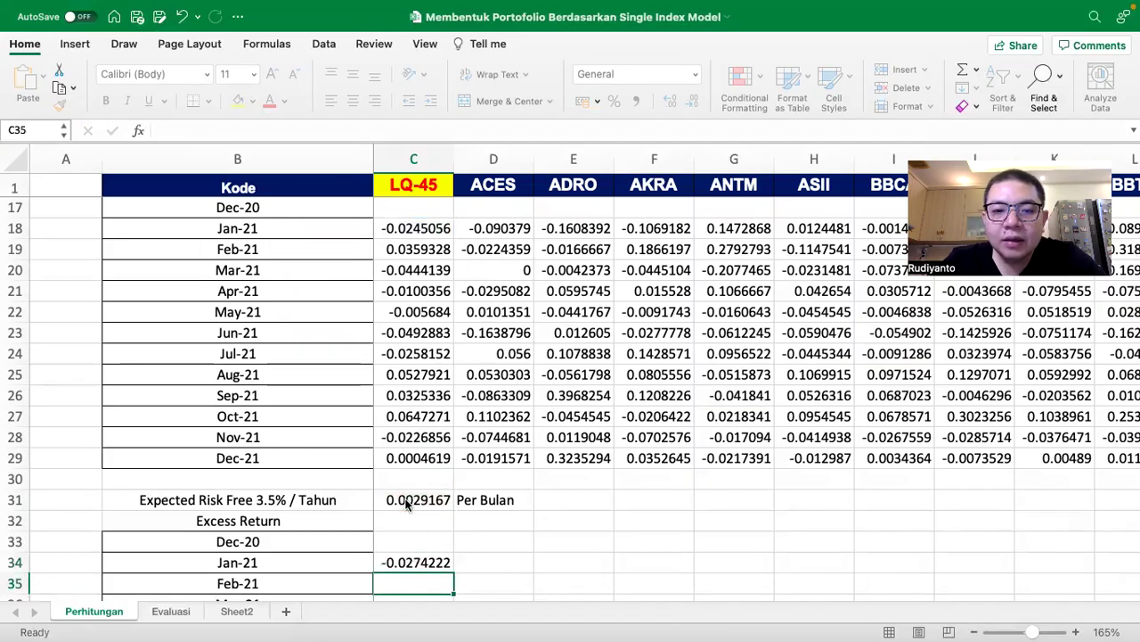
Step: Copy the Jan-21 excess return formula from C34 to ACES and ADRO and check the references in D34
{"action": "scroll", "coordinate": [428, 494], "scroll_direction": "down", "scroll_amount": 3}
{"action": "left_click", "coordinate": [428, 488]}
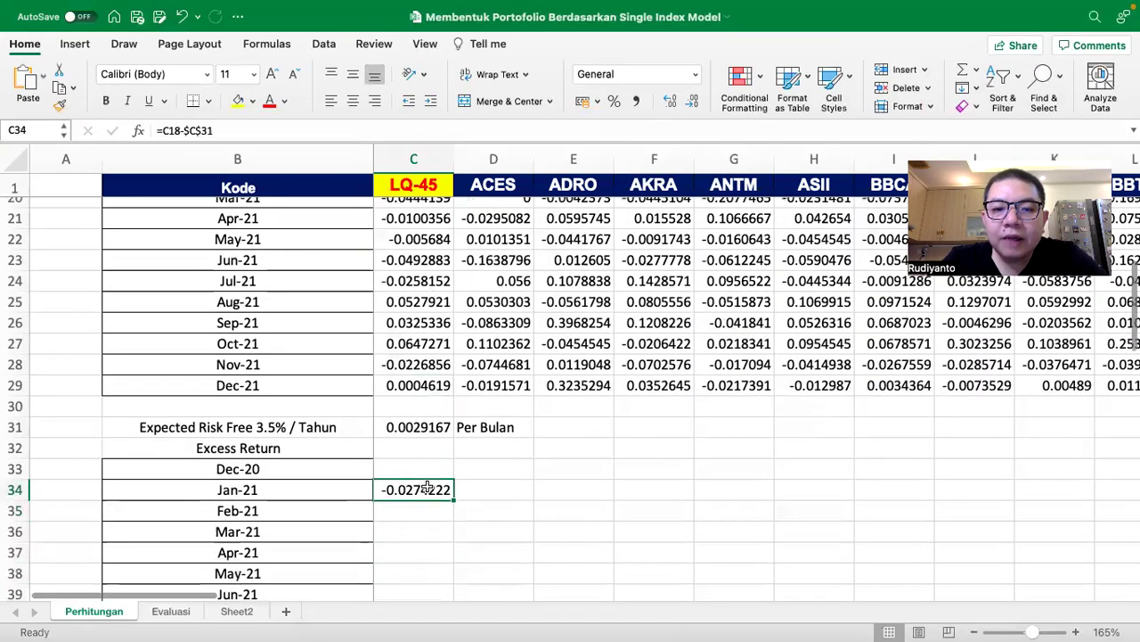
{"action": "left_click_drag", "start_coordinate": [453, 499], "coordinate": [607, 494]}
{"action": "double_click", "coordinate": [498, 488]}
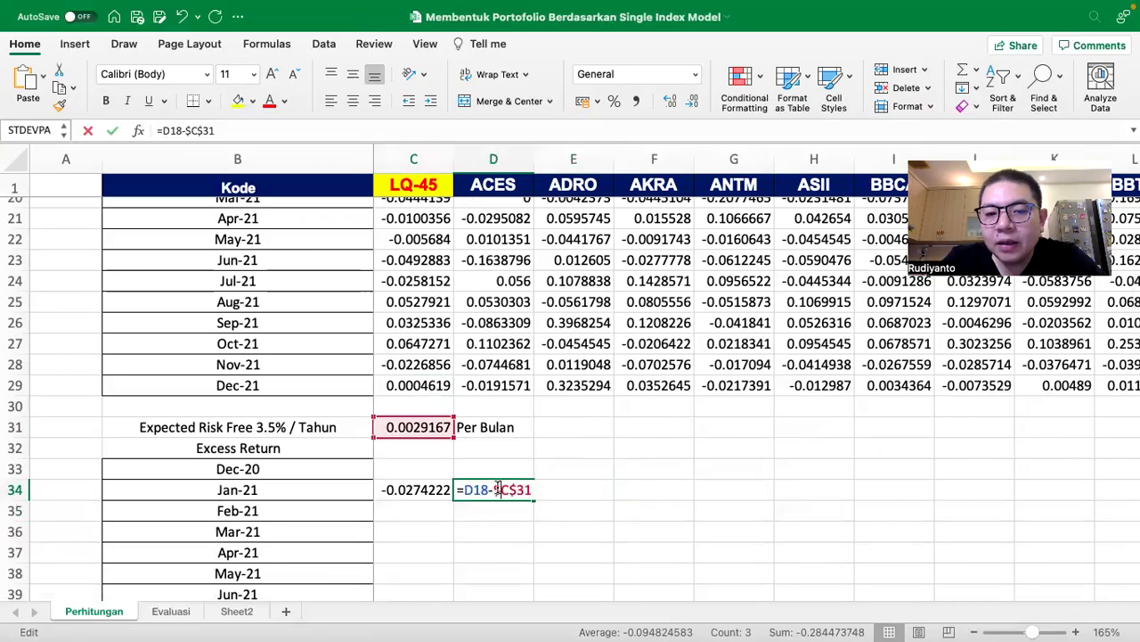
{"action": "key", "text": "Return"}
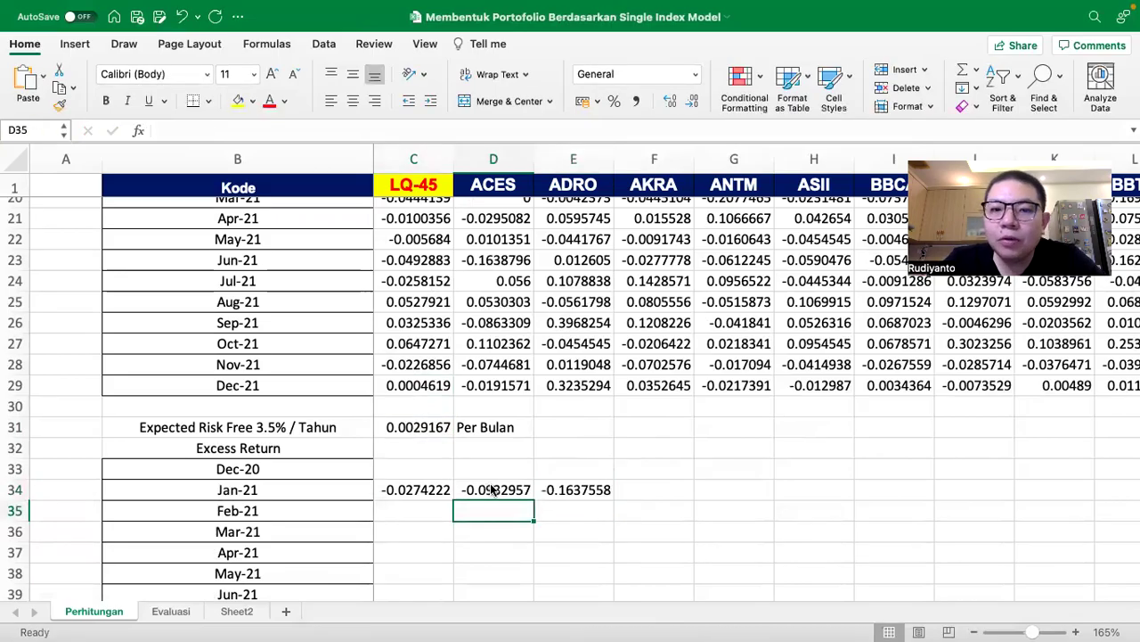
Step: Copy the excess return formula from C34 across all stock columns through AU and down to the Dec-21 row
{"action": "left_click", "coordinate": [417, 489]}
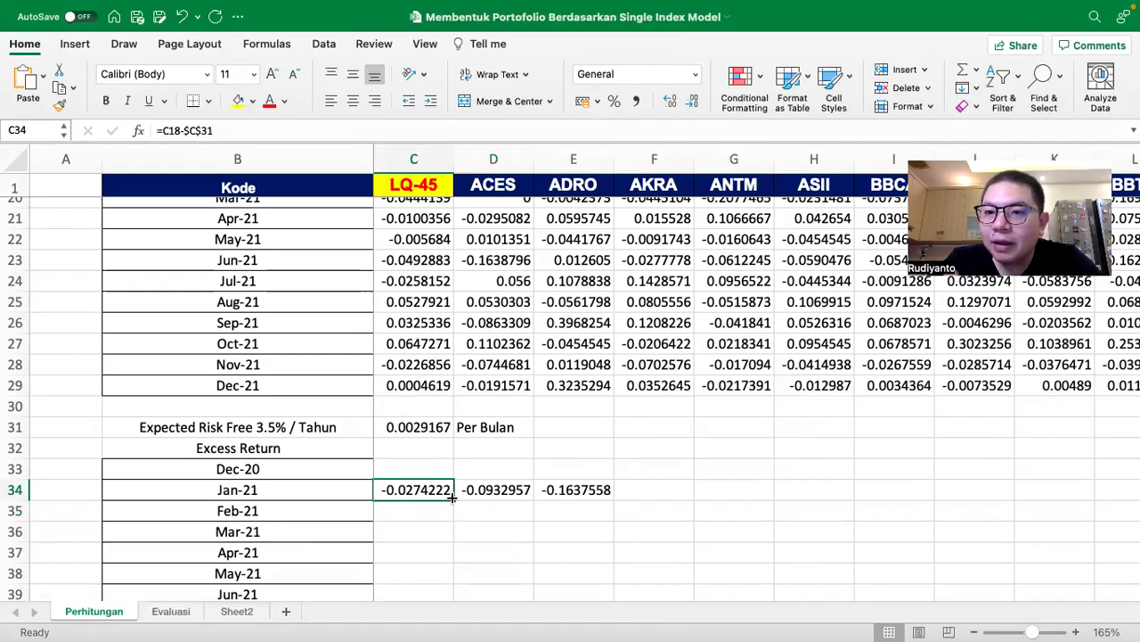
{"action": "left_click_drag", "start_coordinate": [451, 497], "coordinate": [989, 481]}
{"action": "scroll", "coordinate": [1025, 484], "scroll_direction": "down", "scroll_amount": 5}
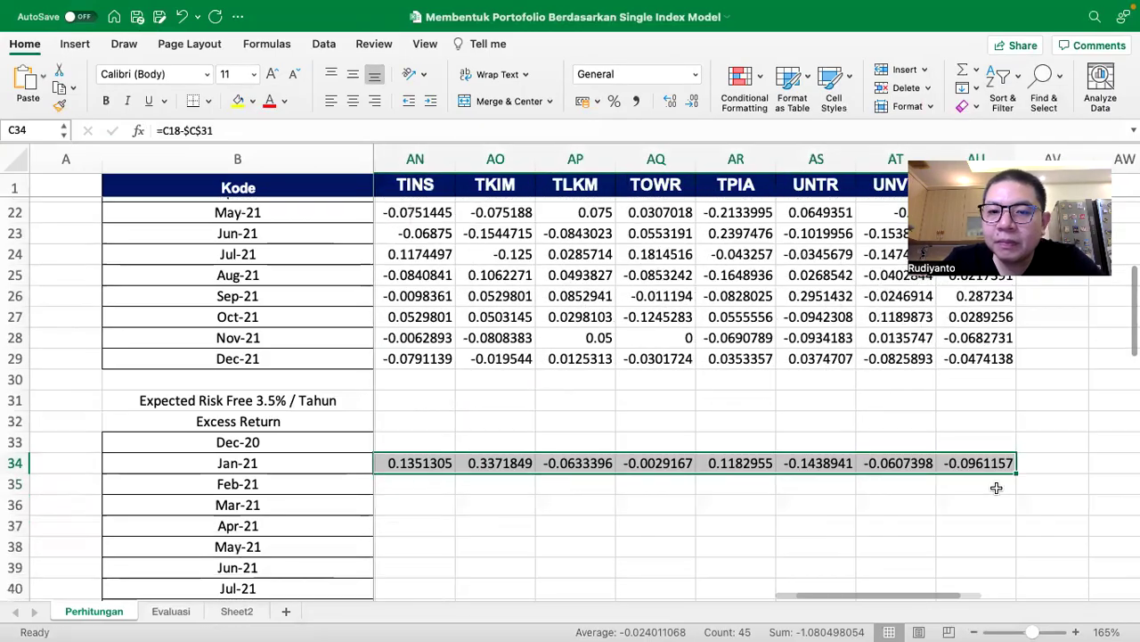
{"action": "left_click_drag", "start_coordinate": [1028, 392], "coordinate": [985, 572]}
{"action": "scroll", "coordinate": [794, 502], "scroll_direction": "left", "scroll_amount": 1}
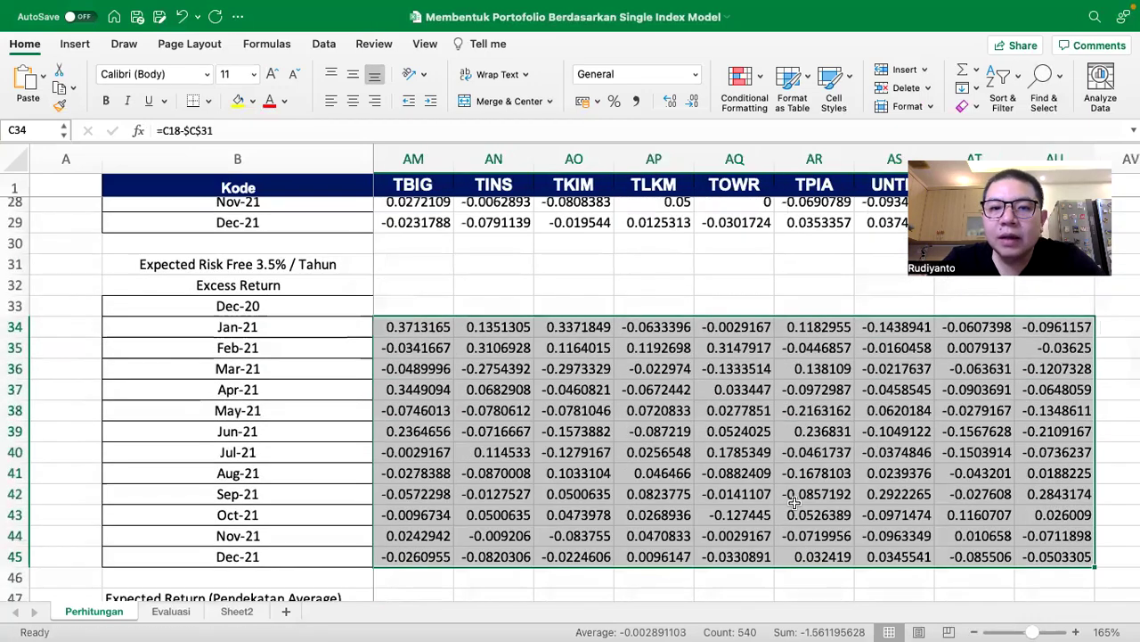
{"action": "scroll", "coordinate": [794, 502], "scroll_direction": "left", "scroll_amount": 15}
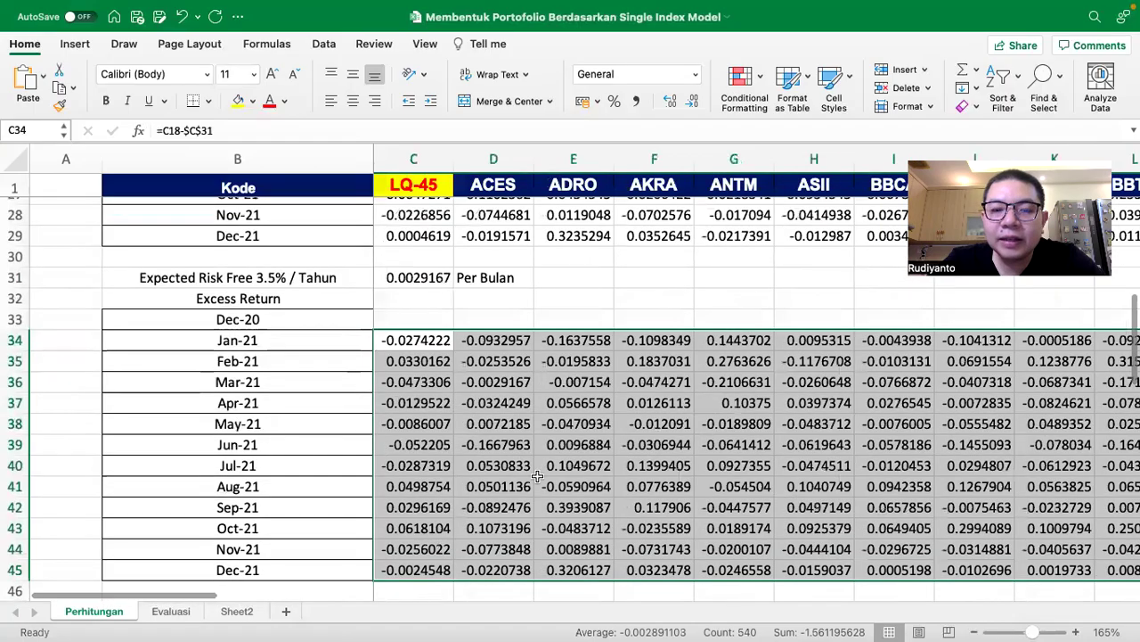
Step: Review the calculation labels below the excess return table, from Expected Return (Pendekatan Average) in B47 to W in B60
{"action": "scroll", "coordinate": [538, 477], "scroll_direction": "down", "scroll_amount": 5}
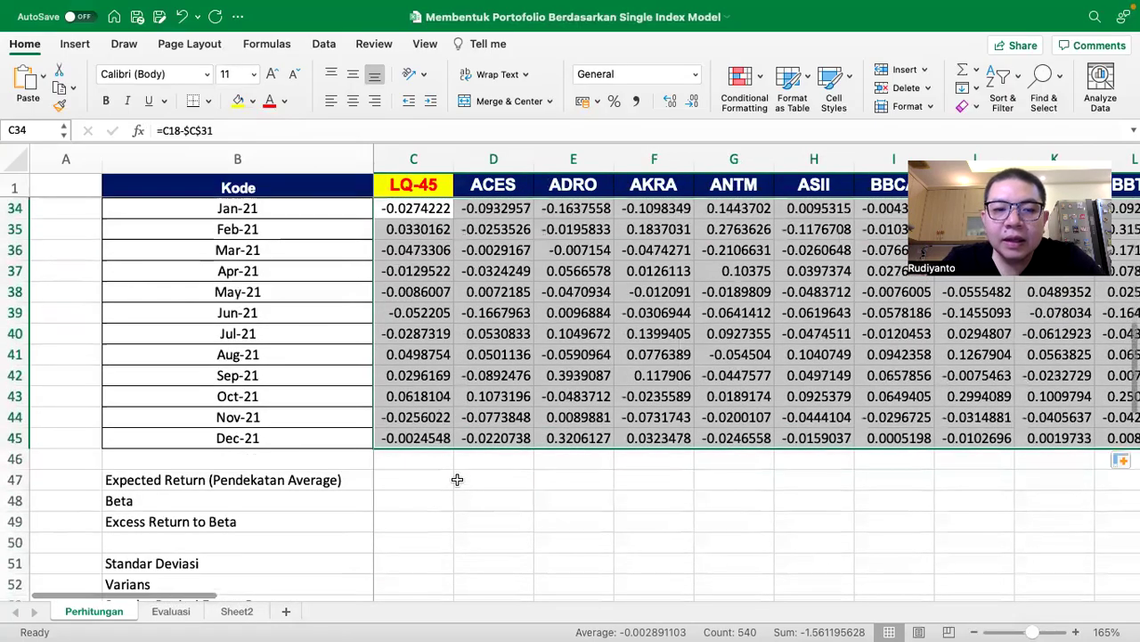
{"action": "scroll", "coordinate": [457, 479], "scroll_direction": "up", "scroll_amount": 1}
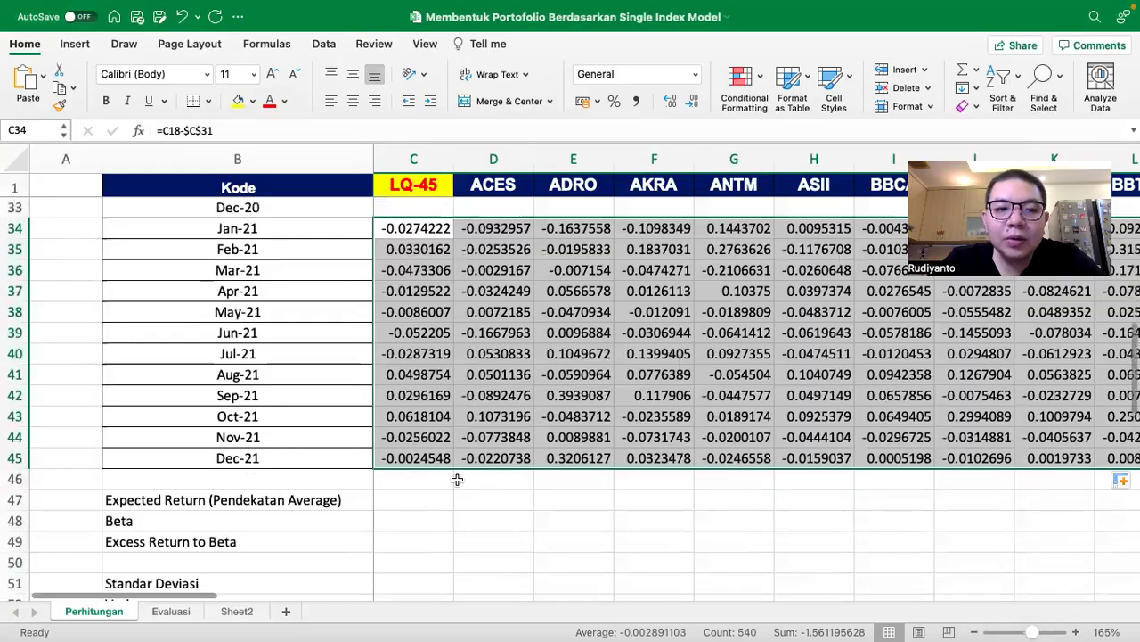
{"action": "scroll", "coordinate": [455, 489], "scroll_direction": "down", "scroll_amount": 10}
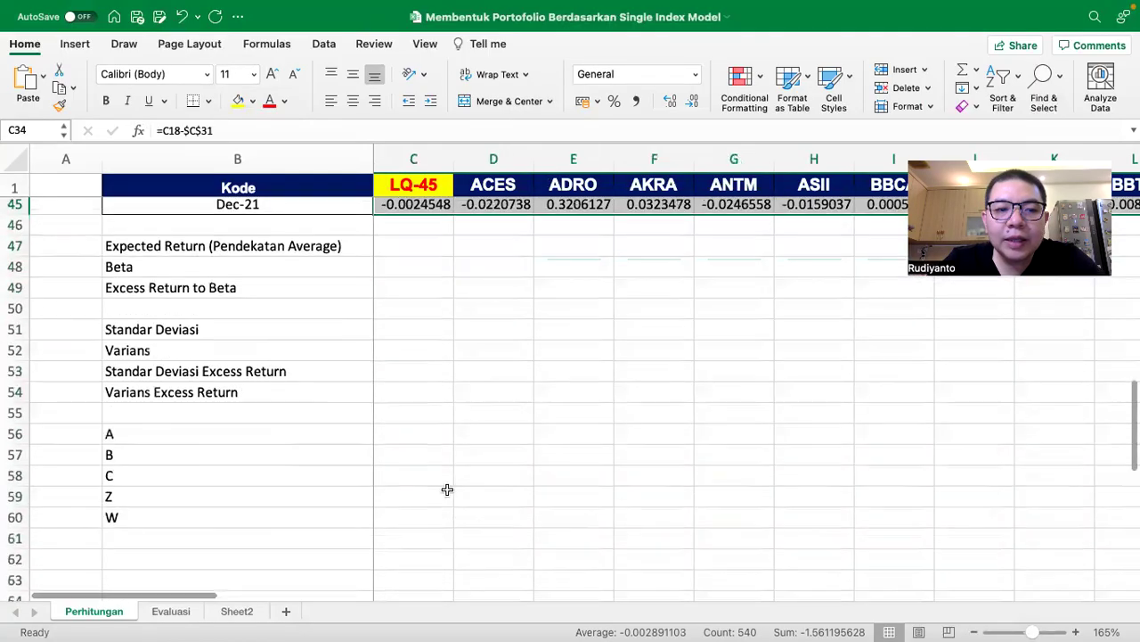
{"action": "left_click", "coordinate": [207, 517]}
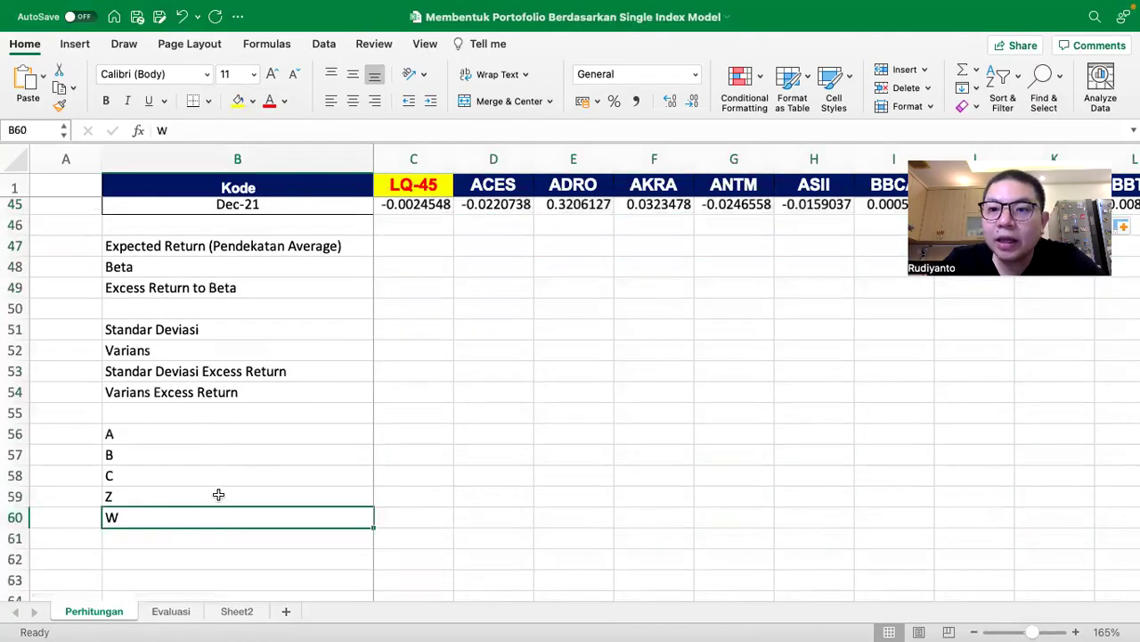
{"action": "scroll", "coordinate": [397, 439], "scroll_direction": "up", "scroll_amount": 4}
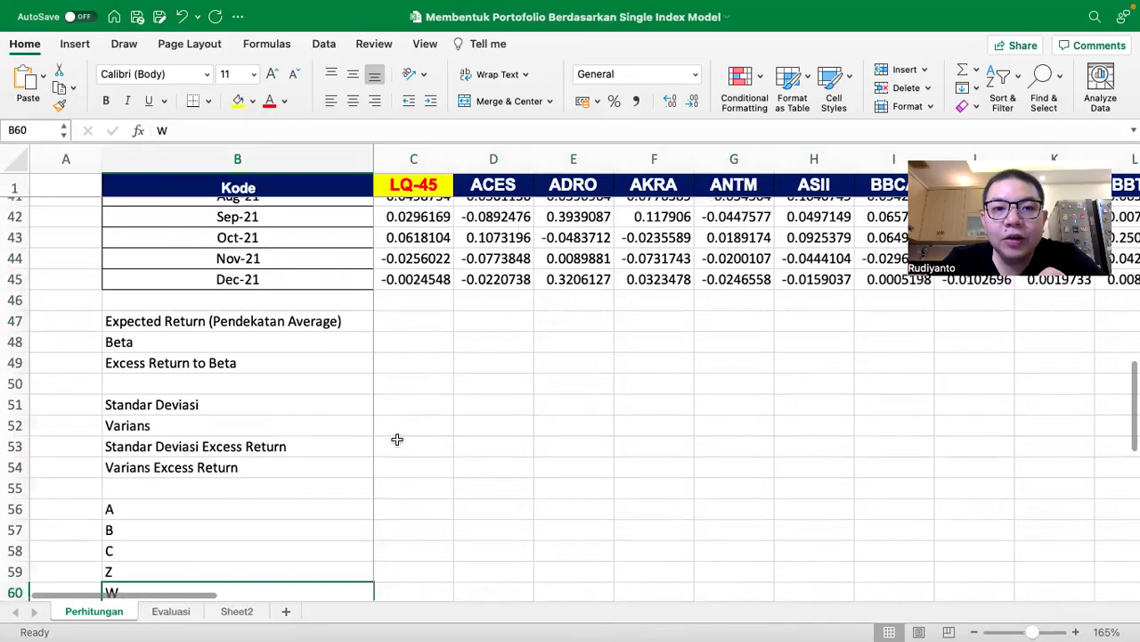
{"action": "scroll", "coordinate": [398, 439], "scroll_direction": "up", "scroll_amount": 2}
{"action": "left_click_drag", "start_coordinate": [356, 378], "coordinate": [230, 525]}
{"action": "scroll", "coordinate": [395, 430], "scroll_direction": "up", "scroll_amount": 1}
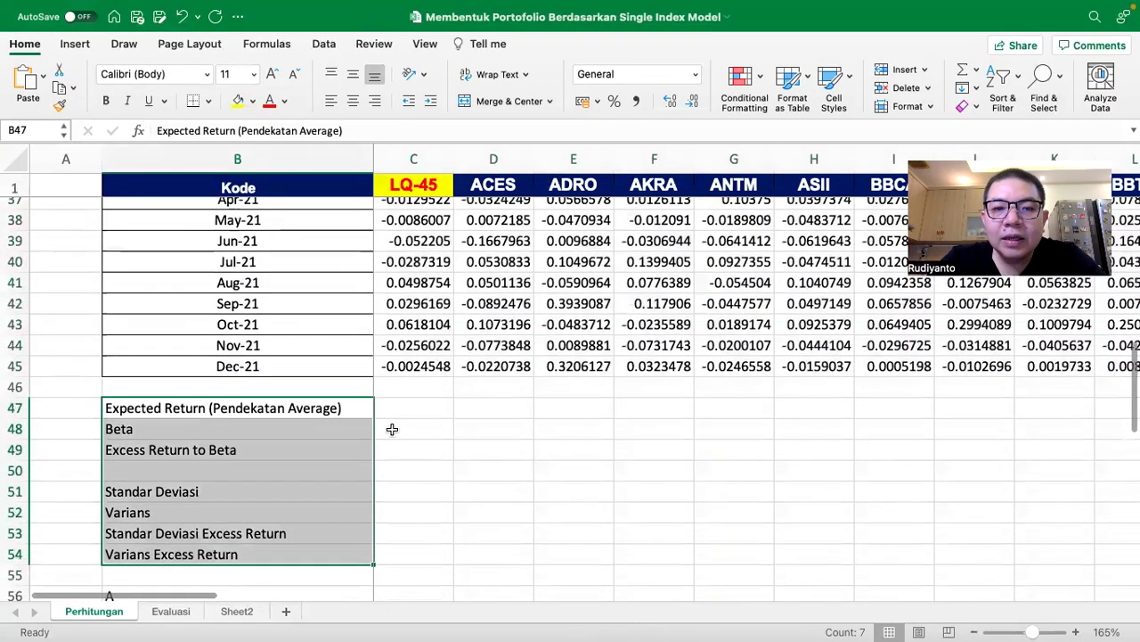
Step: Calculate the expected return for LQ-45 in C47 with the formula =AVERAGE(C18:C29)
{"action": "left_click", "coordinate": [412, 405]}
{"action": "scroll", "coordinate": [411, 405], "scroll_direction": "up", "scroll_amount": 4}
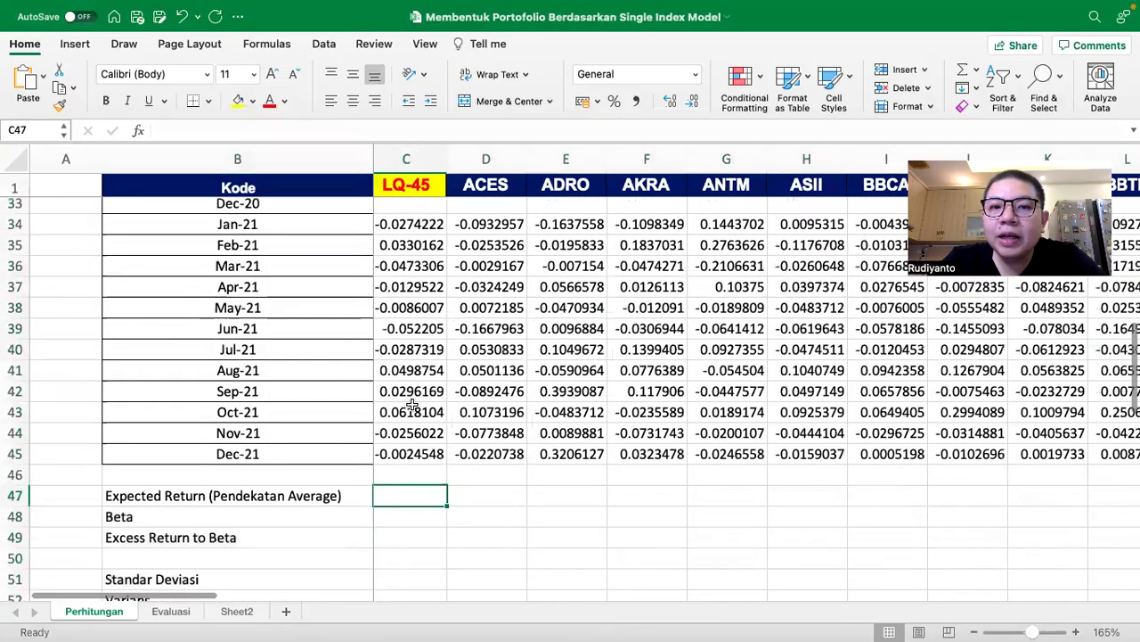
{"action": "scroll", "coordinate": [412, 405], "scroll_direction": "up", "scroll_amount": 1}
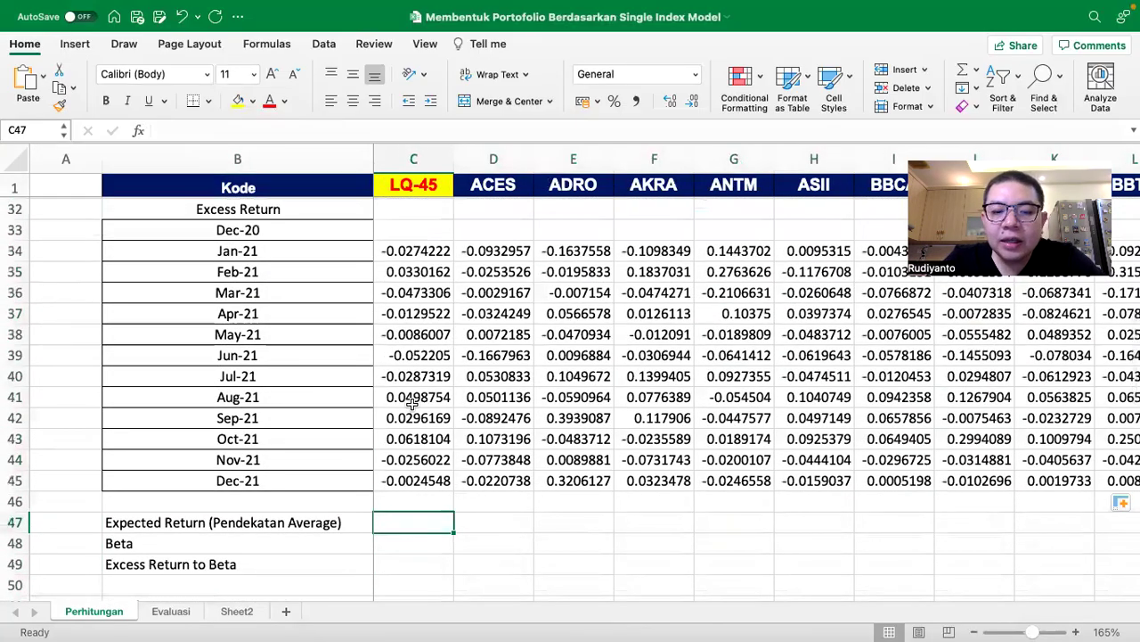
{"action": "type", "text": "=av"}
{"action": "type", "text": "g"}
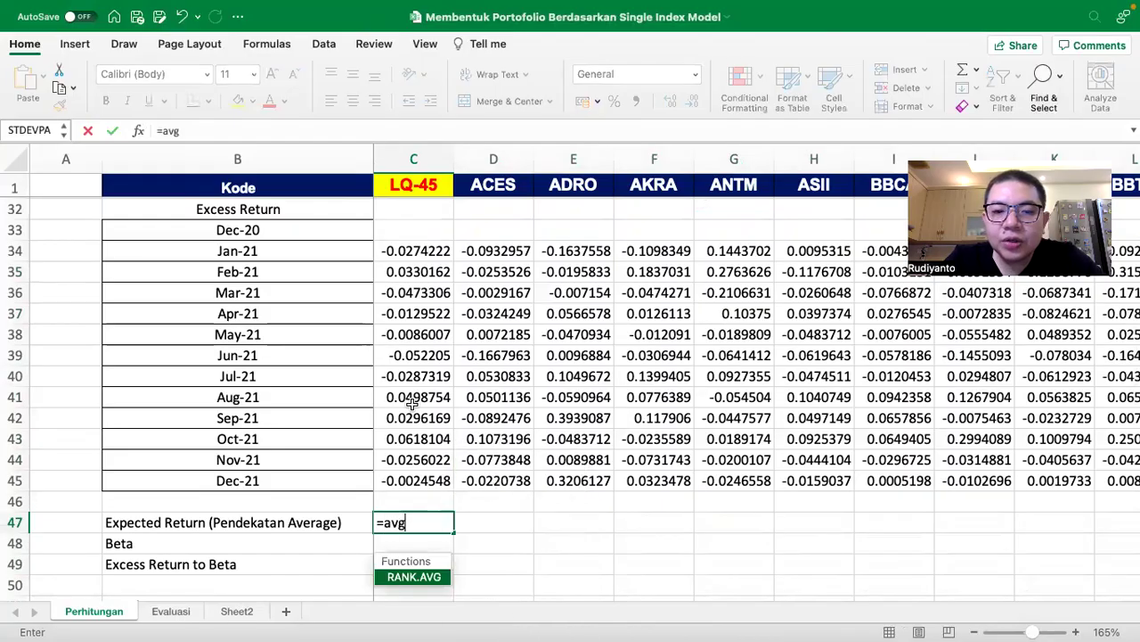
{"action": "type", "text": "("}
{"action": "scroll", "coordinate": [381, 347], "scroll_direction": "up", "scroll_amount": 5}
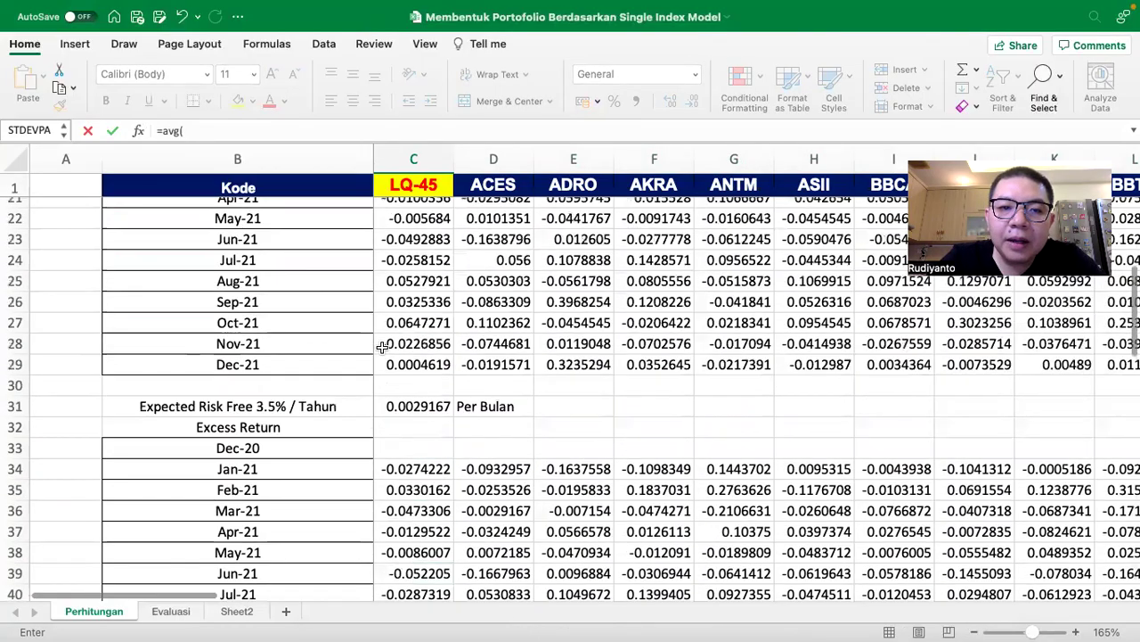
{"action": "scroll", "coordinate": [382, 346], "scroll_direction": "up", "scroll_amount": 2}
{"action": "left_click", "coordinate": [408, 248]}
{"action": "left_click_drag", "start_coordinate": [408, 247], "coordinate": [415, 488]}
{"action": "key", "text": "Return"}
{"action": "key", "text": "Return"}
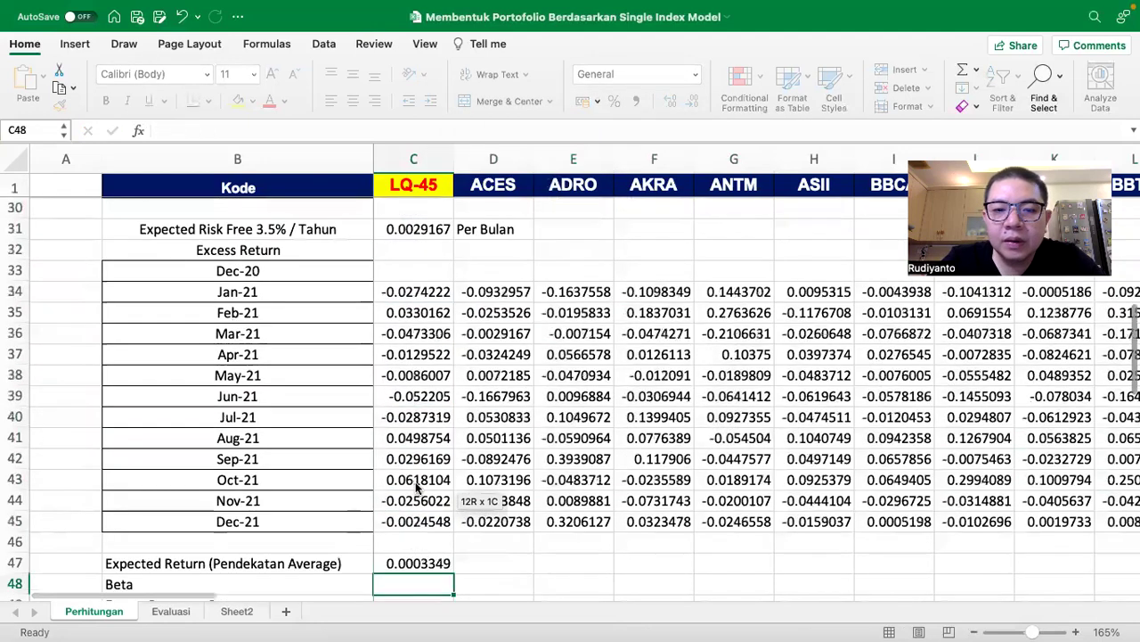
Step: Copy the expected return formula from C47 across all stock columns through AU
{"action": "left_click", "coordinate": [419, 503]}
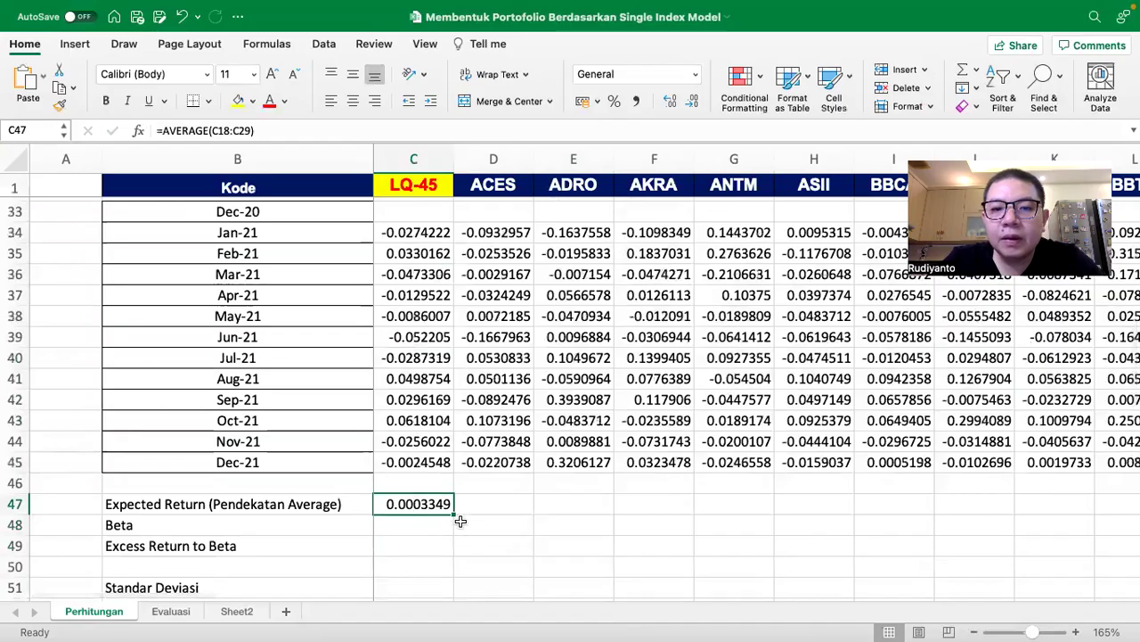
{"action": "left_click_drag", "start_coordinate": [454, 514], "coordinate": [977, 475]}
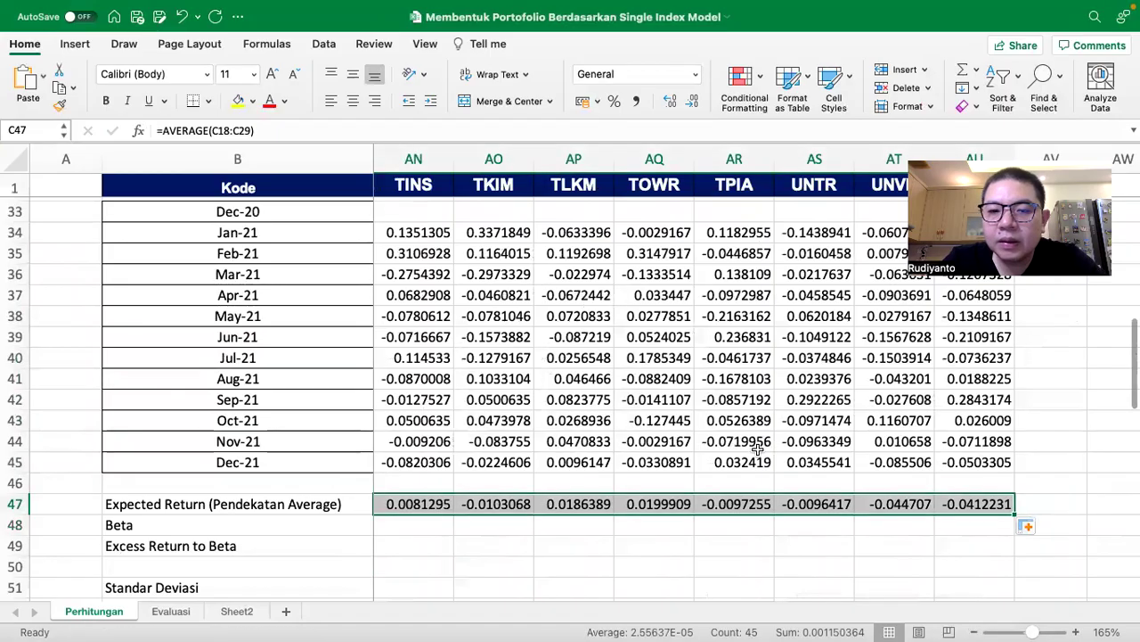
{"action": "scroll", "coordinate": [757, 448], "scroll_direction": "left", "scroll_amount": 15}
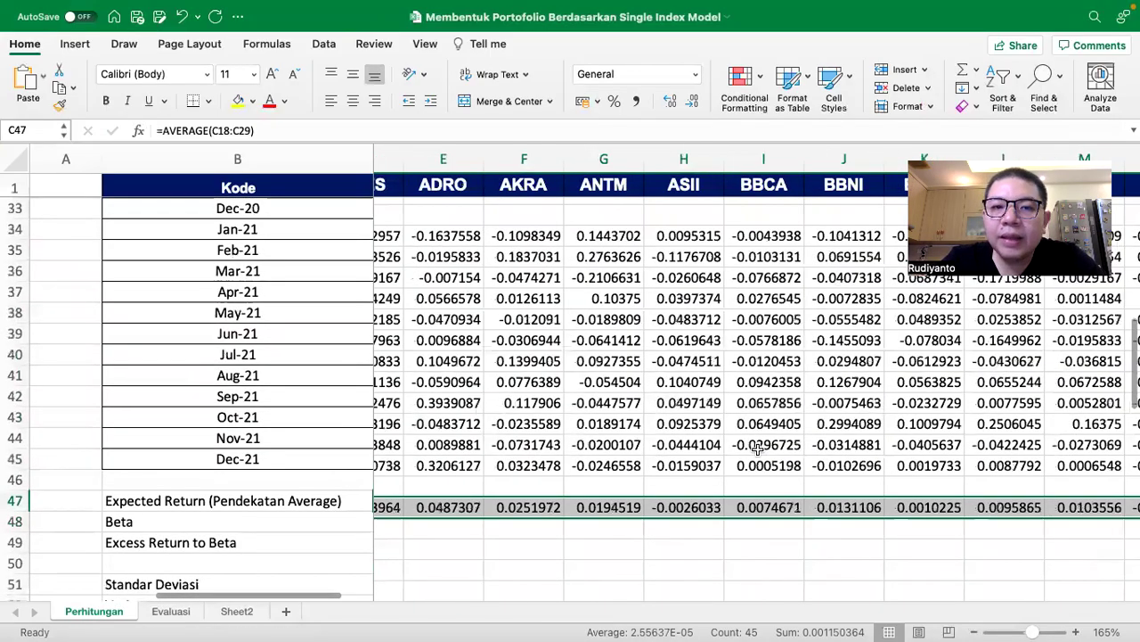
{"action": "scroll", "coordinate": [757, 448], "scroll_direction": "left", "scroll_amount": 2}
Step: Start the ACES beta formula in D48 with SLOPE, taking the ACES returns D18:D29 as the known ys
{"action": "left_click", "coordinate": [489, 522]}
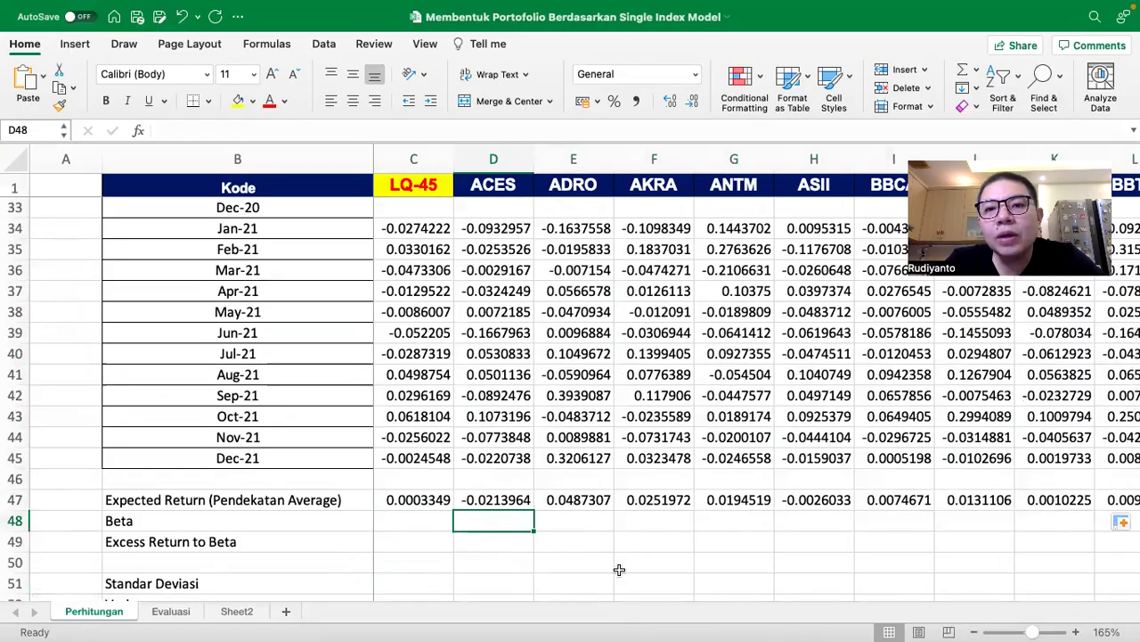
{"action": "type", "text": "=slope("}
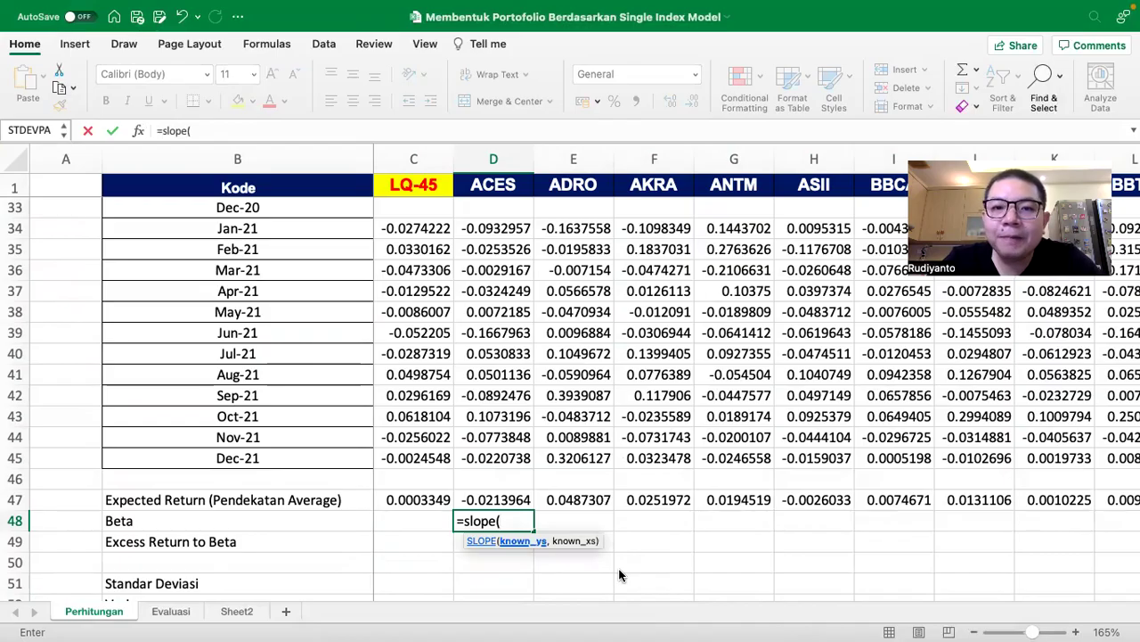
{"action": "left_click", "coordinate": [490, 230]}
{"action": "left_click_drag", "start_coordinate": [484, 233], "coordinate": [481, 458]}
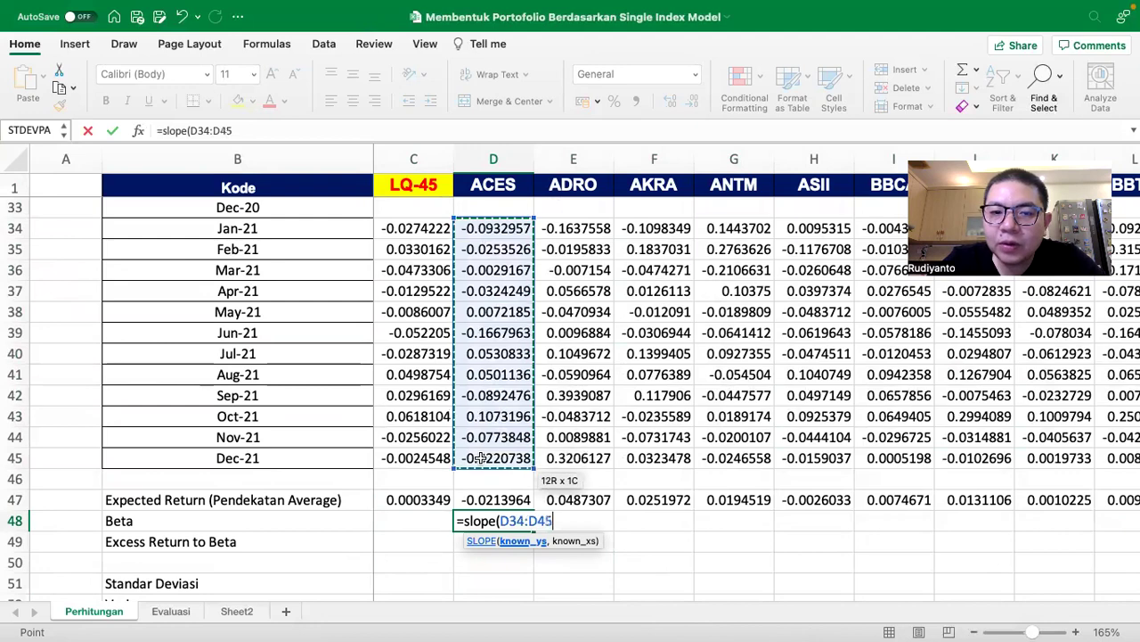
{"action": "scroll", "coordinate": [498, 437], "scroll_direction": "up", "scroll_amount": 3}
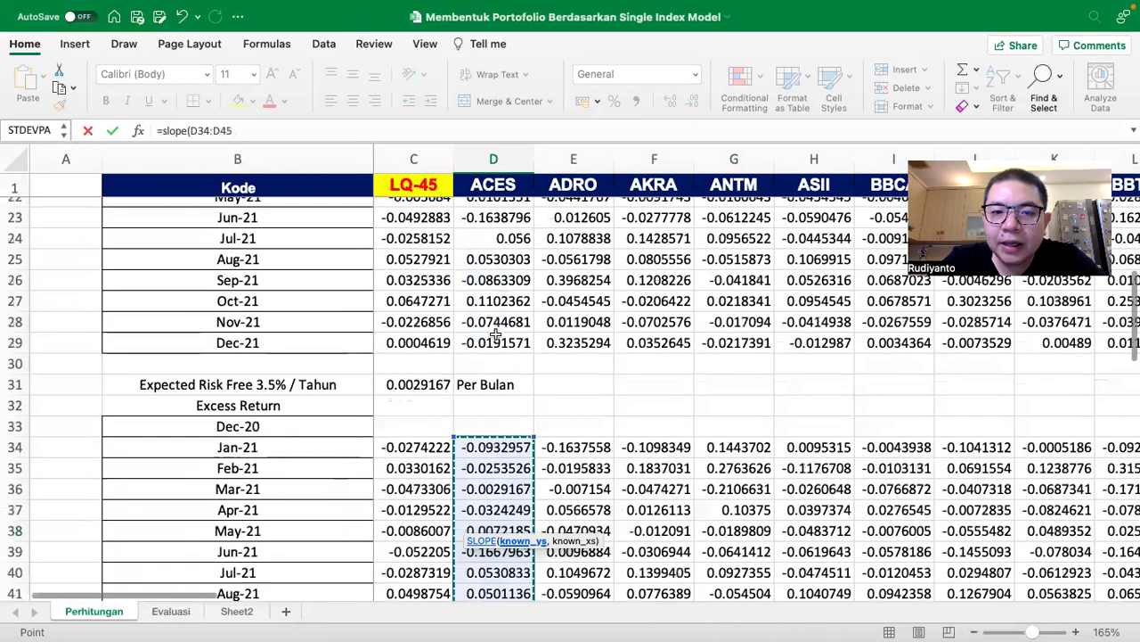
{"action": "scroll", "coordinate": [496, 333], "scroll_direction": "up", "scroll_amount": 4}
{"action": "left_click_drag", "start_coordinate": [490, 345], "coordinate": [482, 579]}
{"action": "left_click_drag", "start_coordinate": [476, 414], "coordinate": [491, 296]}
{"action": "scroll", "coordinate": [489, 368], "scroll_direction": "down", "scroll_amount": 3}
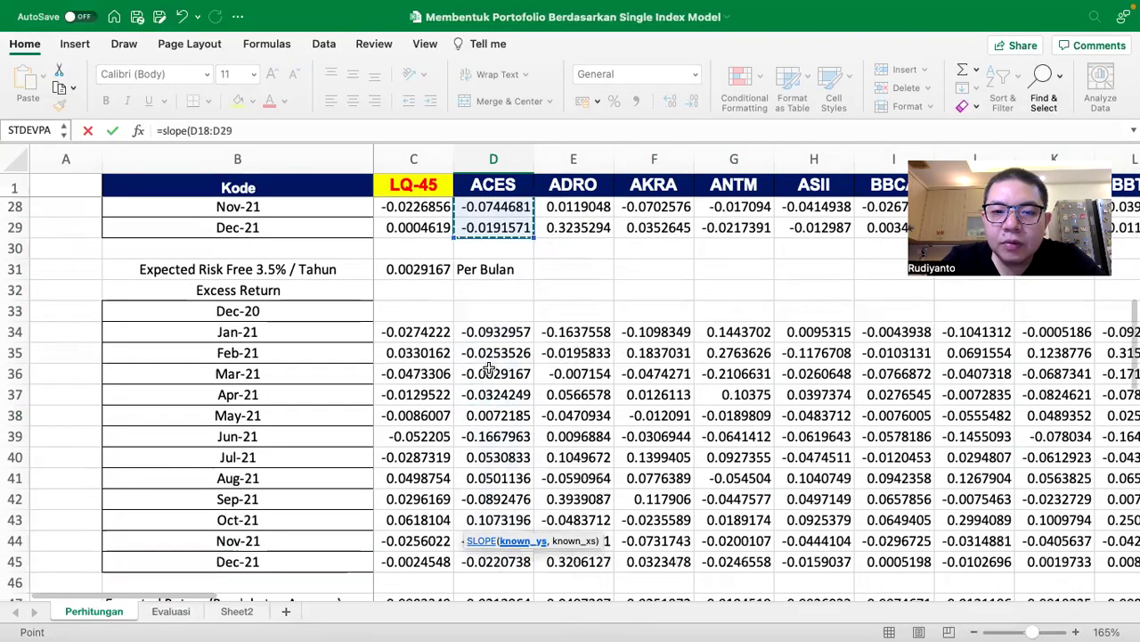
{"action": "scroll", "coordinate": [489, 368], "scroll_direction": "down", "scroll_amount": 5}
{"action": "type", "text": ","}
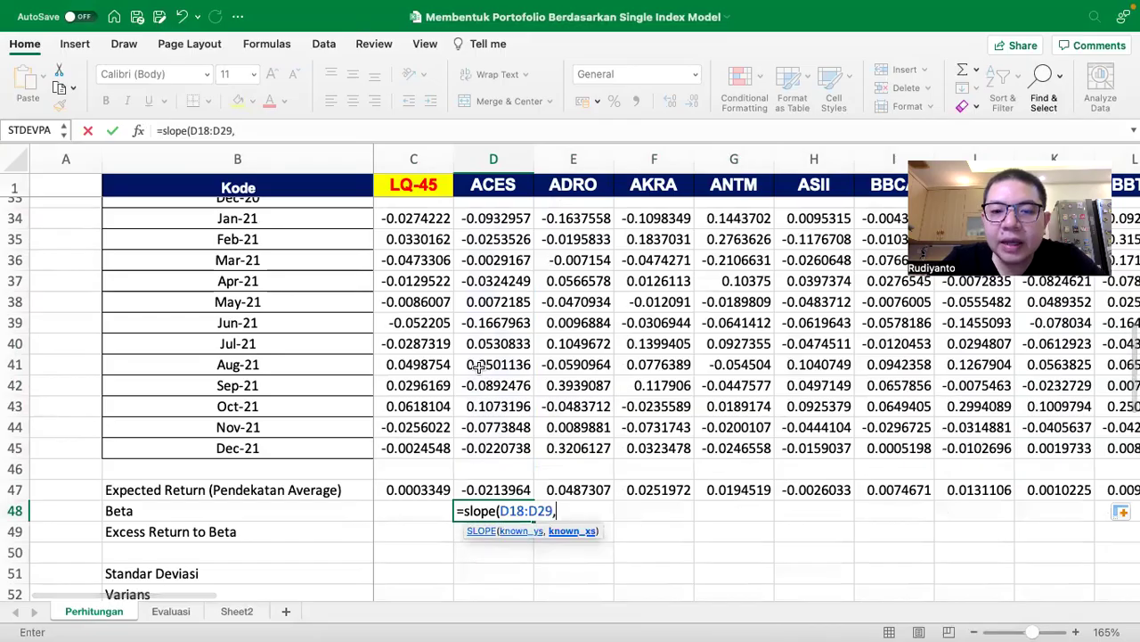
Step: Complete the ACES beta formula with the LQ-45 returns as absolute known xs: =SLOPE(D18:D29,$C$18:$C$29)
{"action": "scroll", "coordinate": [463, 369], "scroll_direction": "up", "scroll_amount": 10}
{"action": "scroll", "coordinate": [440, 368], "scroll_direction": "up", "scroll_amount": 2}
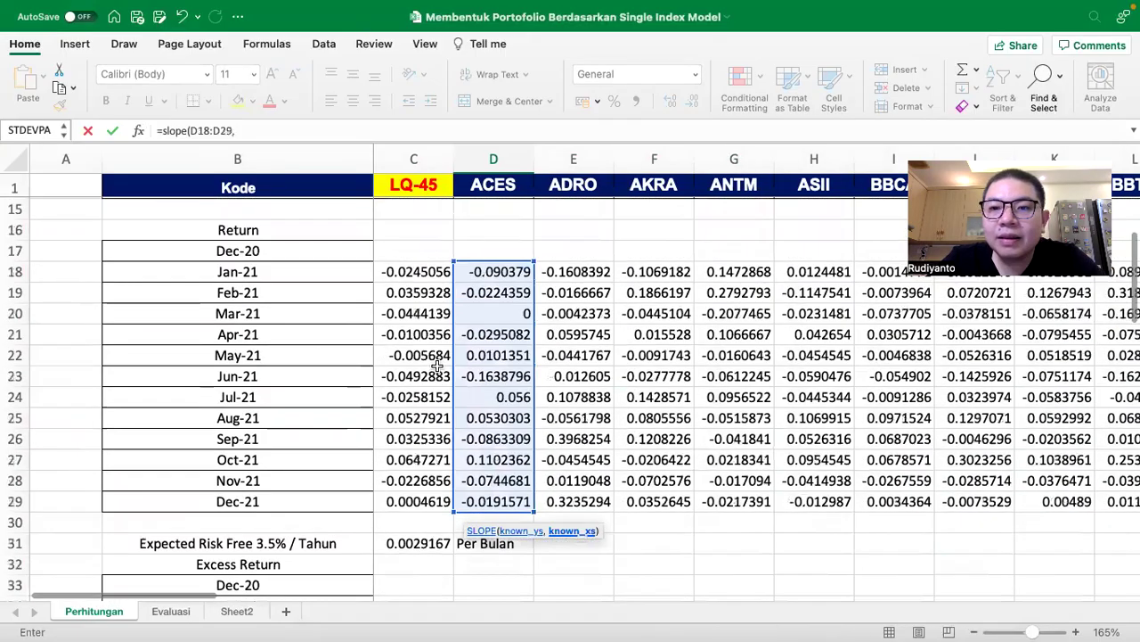
{"action": "left_click_drag", "start_coordinate": [412, 271], "coordinate": [403, 502]}
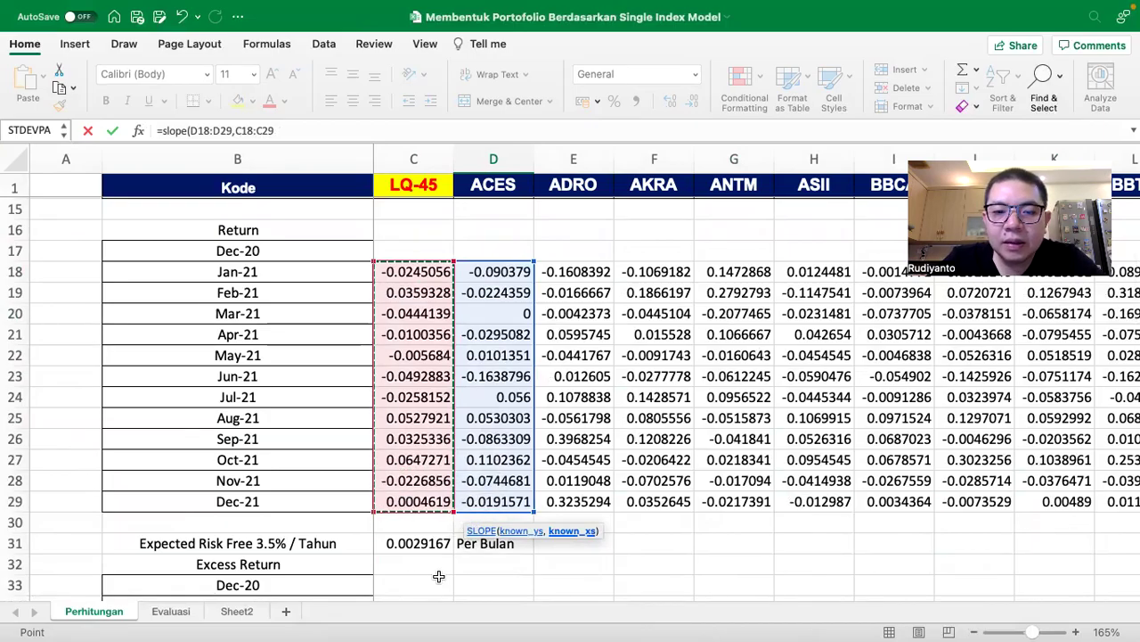
{"action": "scroll", "coordinate": [439, 576], "scroll_direction": "down", "scroll_amount": 6}
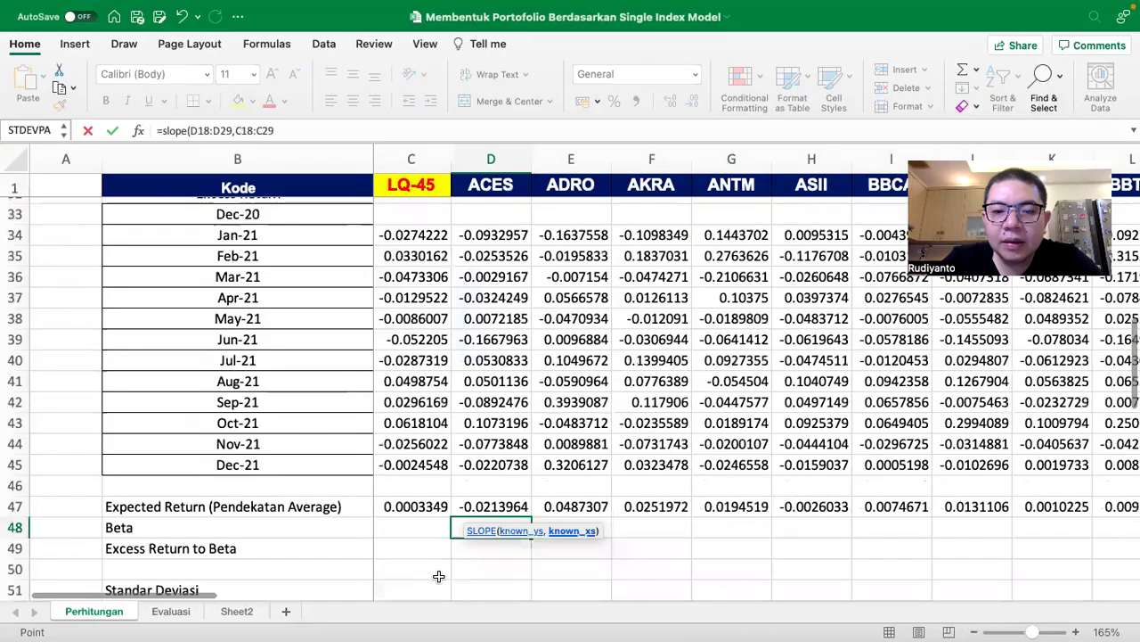
{"action": "scroll", "coordinate": [438, 577], "scroll_direction": "down", "scroll_amount": 3}
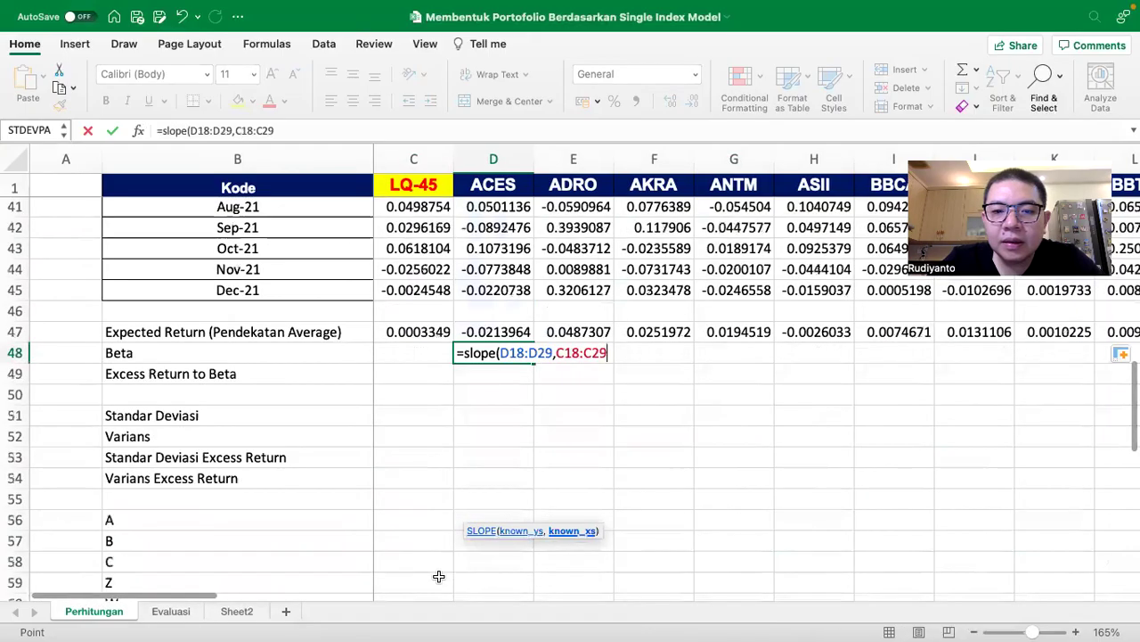
{"action": "left_click", "coordinate": [564, 353]}
{"action": "left_click_drag", "start_coordinate": [564, 353], "coordinate": [596, 358]}
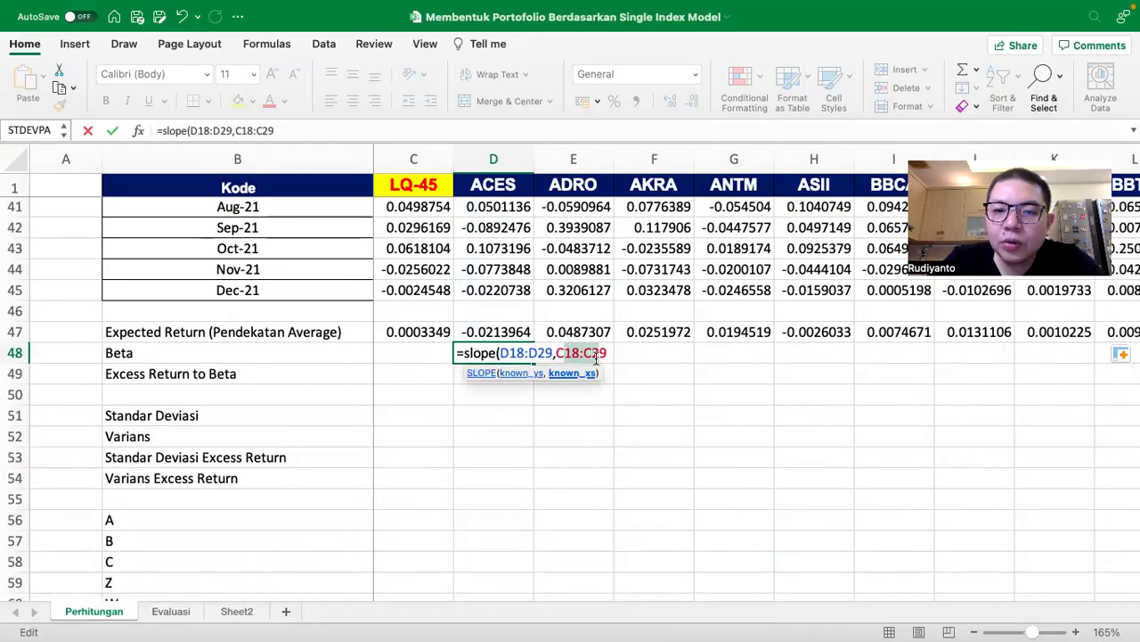
{"action": "key", "text": "F4"}
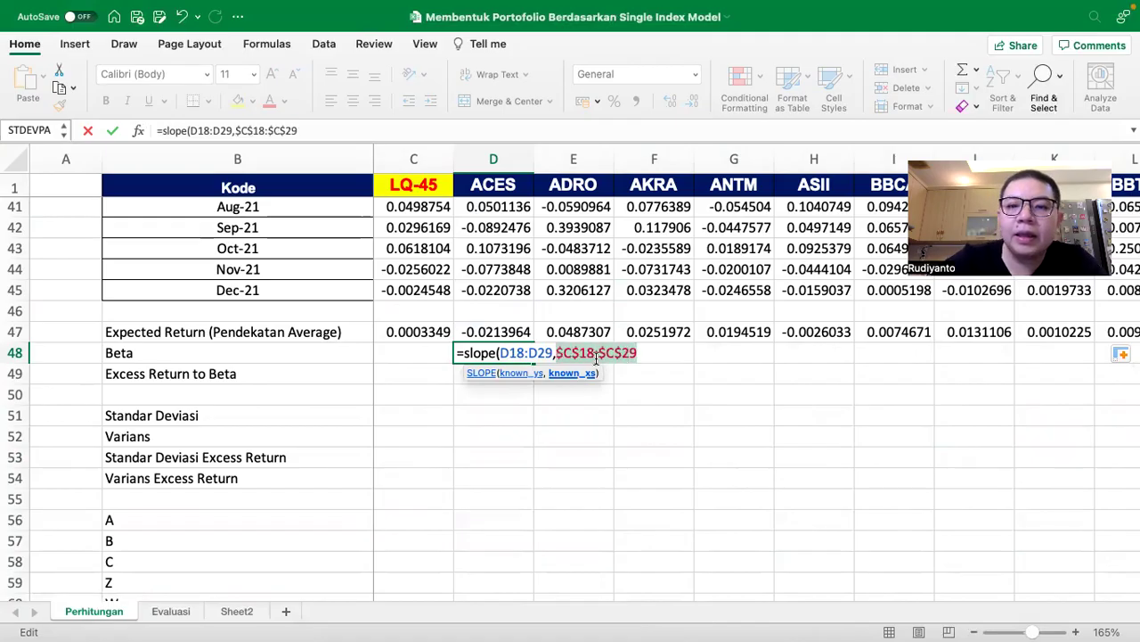
{"action": "left_click", "coordinate": [652, 353]}
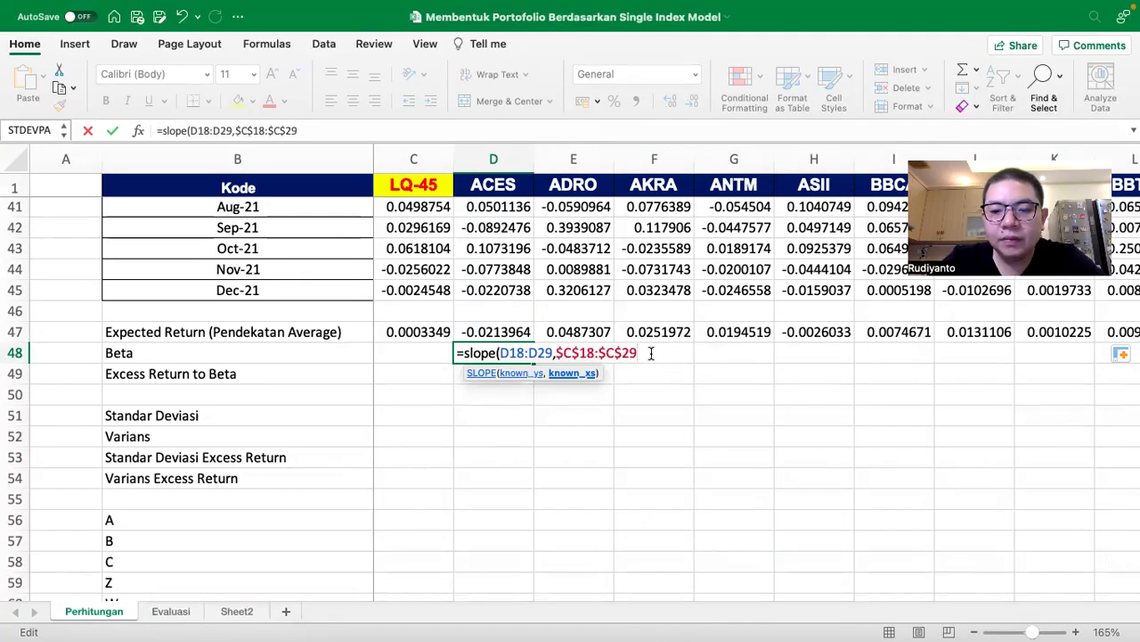
{"action": "type", "text": ")"}
{"action": "key", "text": "Return"}
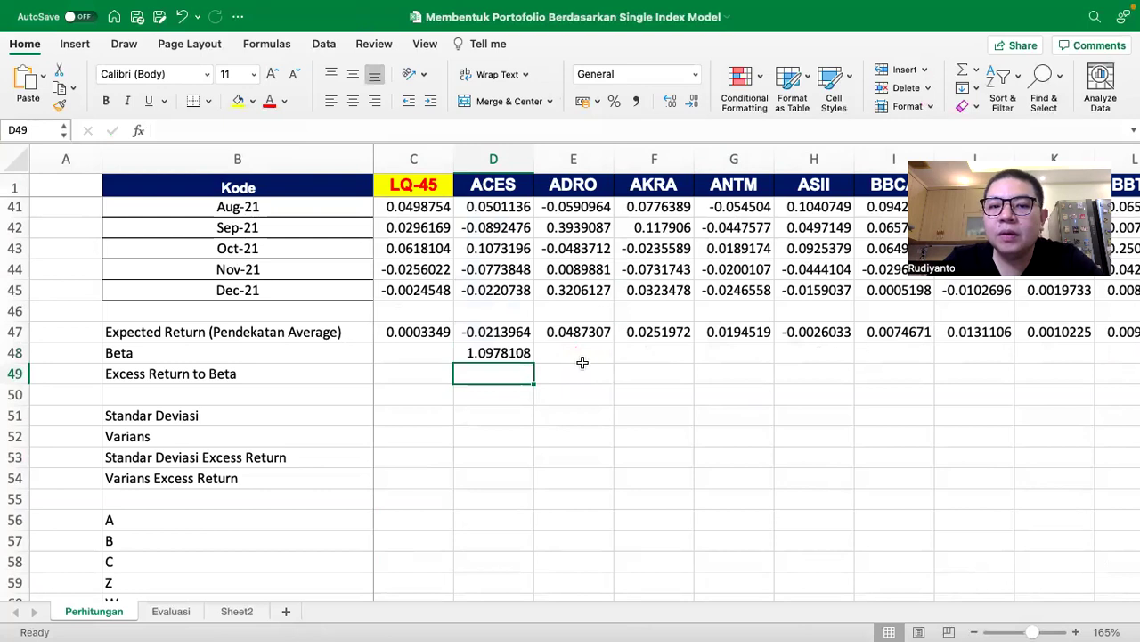
Step: Check which return ranges for ACES and LQ-45 the beta formula in D48 refers to
{"action": "left_click", "coordinate": [515, 356]}
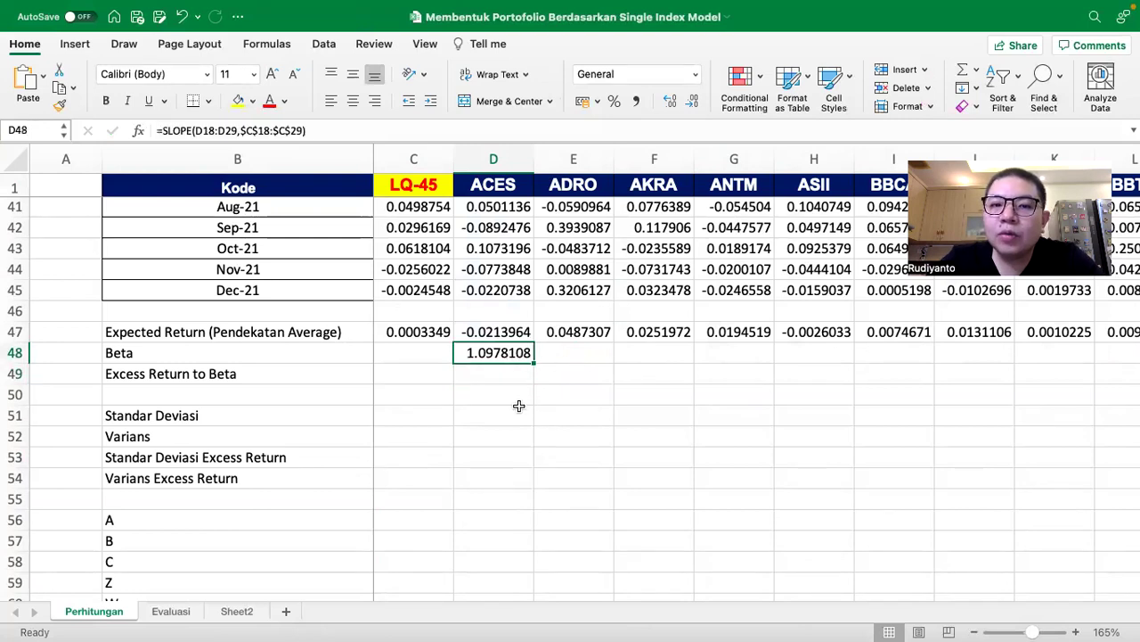
{"action": "double_click", "coordinate": [502, 356]}
{"action": "left_click", "coordinate": [546, 355]}
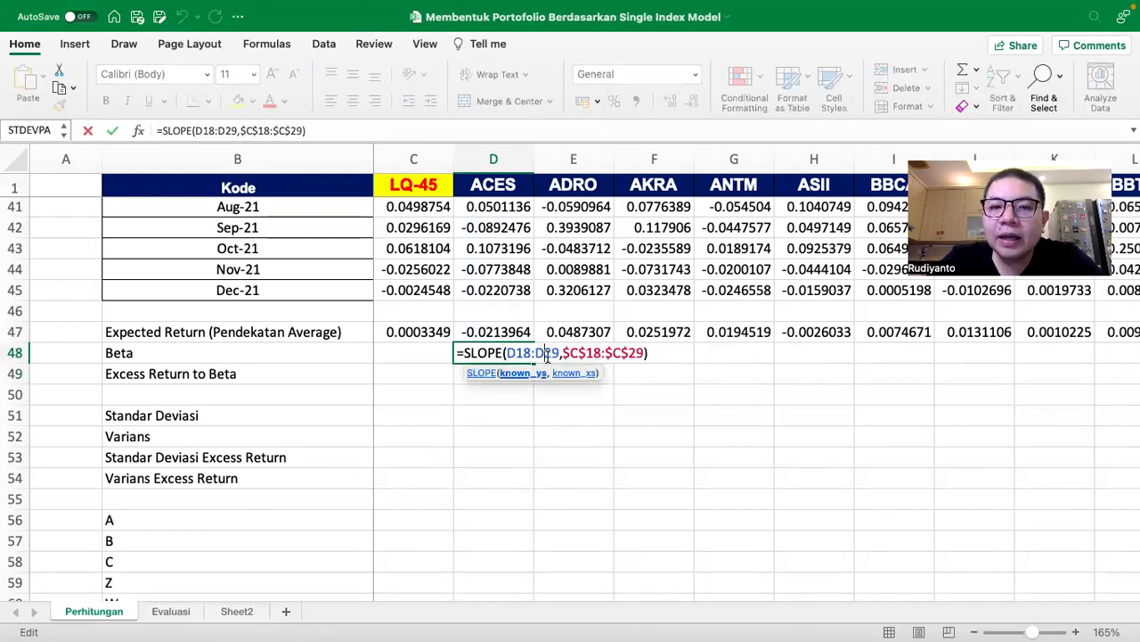
{"action": "scroll", "coordinate": [514, 249], "scroll_direction": "up", "scroll_amount": 8}
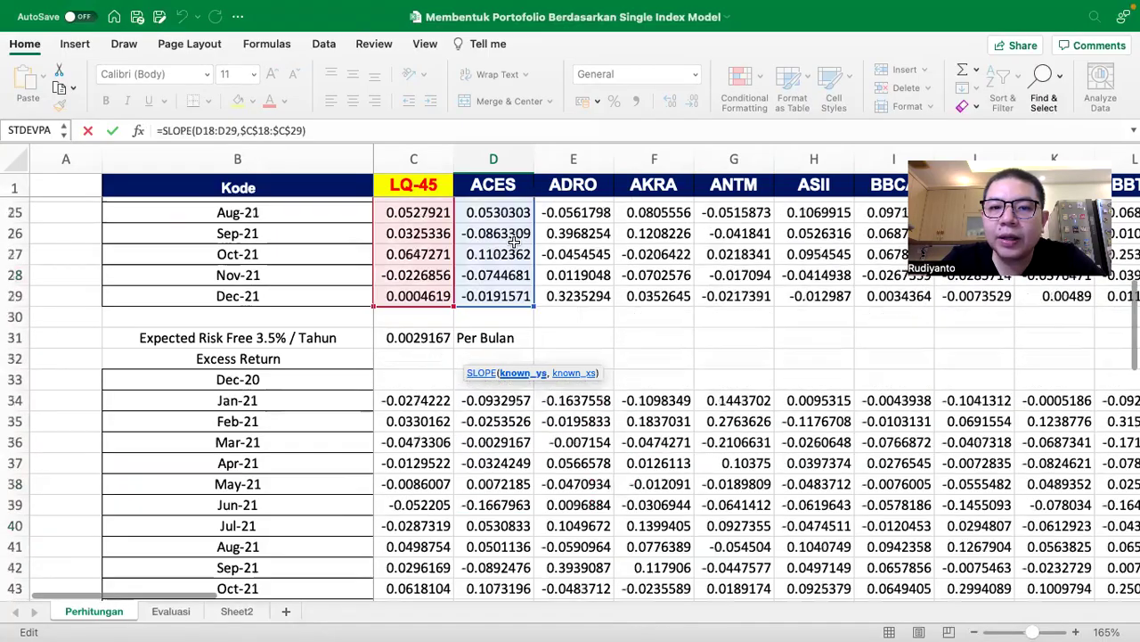
{"action": "scroll", "coordinate": [514, 240], "scroll_direction": "down", "scroll_amount": 4}
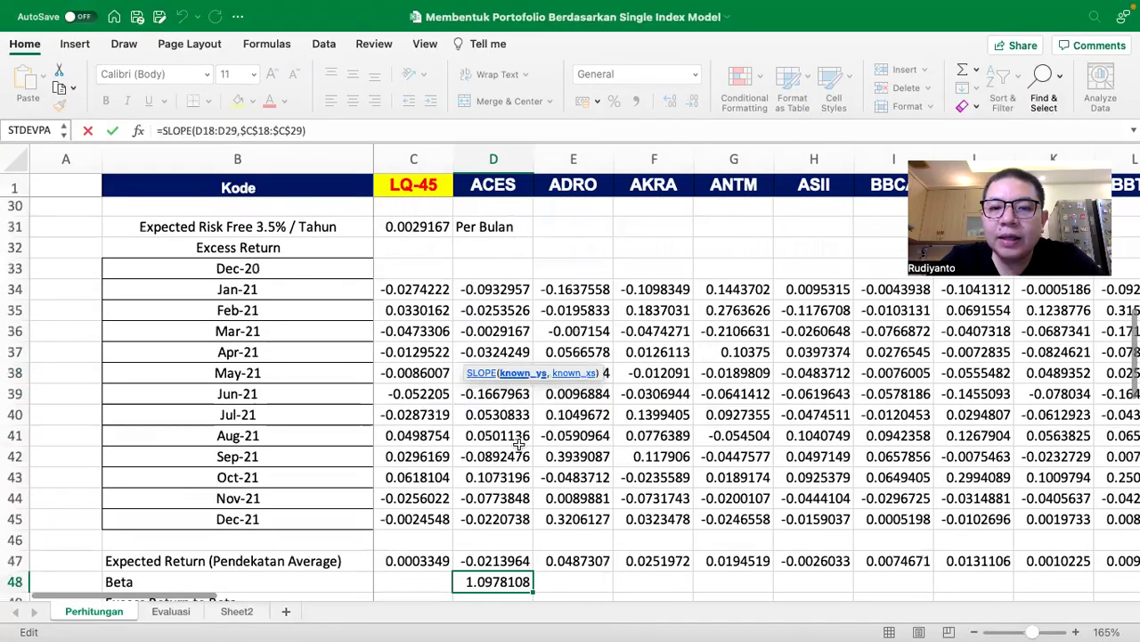
{"action": "scroll", "coordinate": [457, 287], "scroll_direction": "up", "scroll_amount": 5}
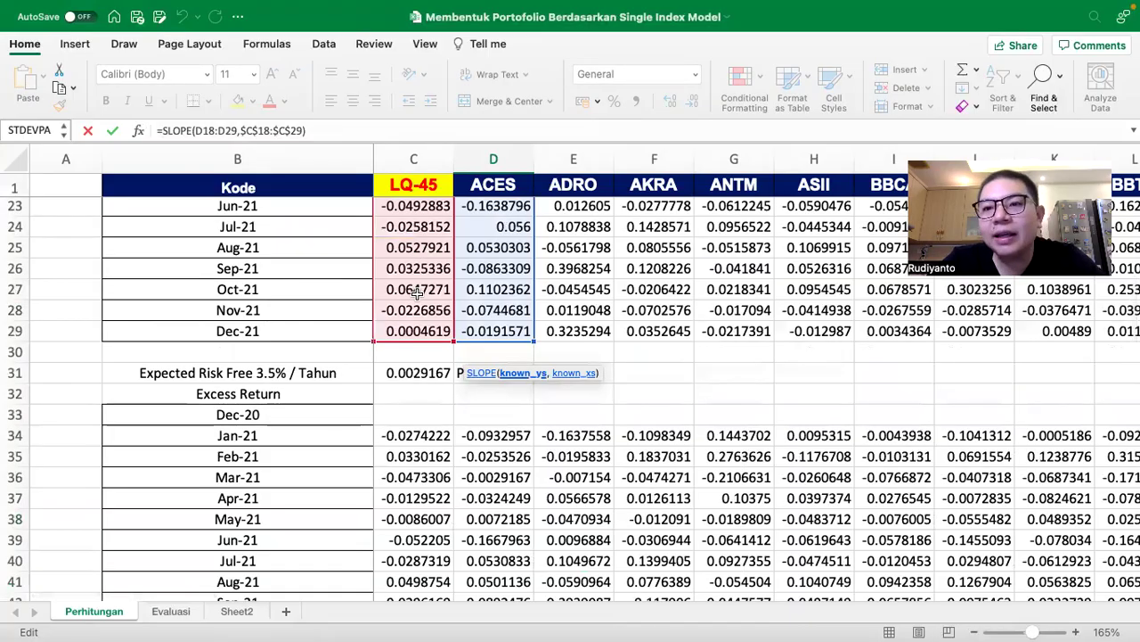
{"action": "scroll", "coordinate": [416, 292], "scroll_direction": "down", "scroll_amount": 5}
{"action": "key", "text": "Return"}
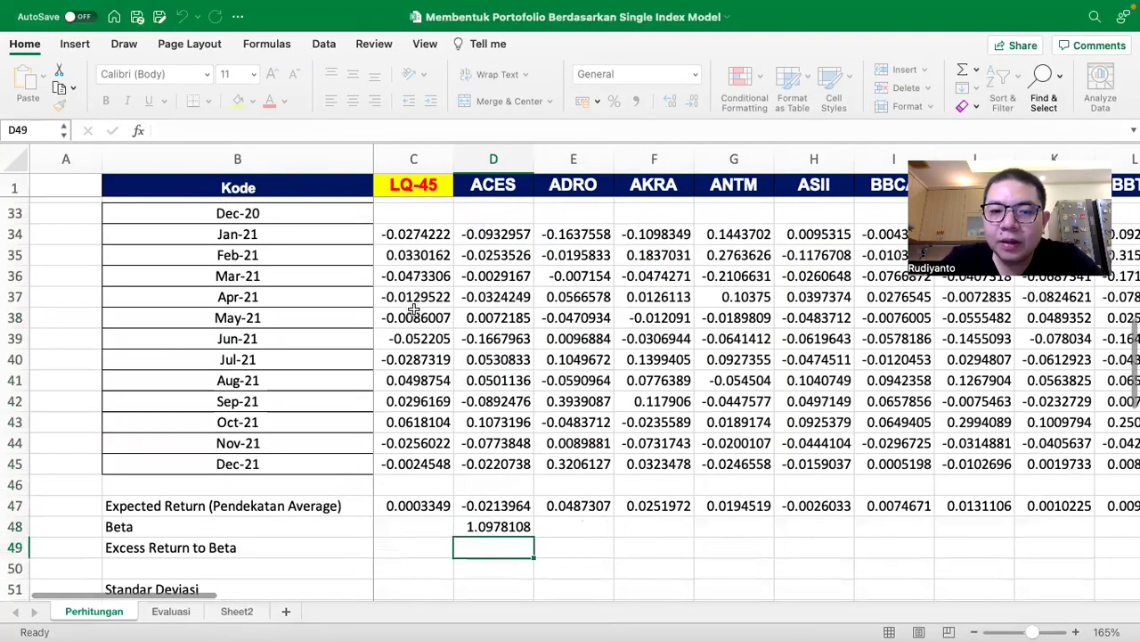
Step: Copy the beta formula from D48 into C48 to calculate the beta of LQ-45
{"action": "scroll", "coordinate": [415, 307], "scroll_direction": "down", "scroll_amount": 3}
{"action": "left_click", "coordinate": [478, 470]}
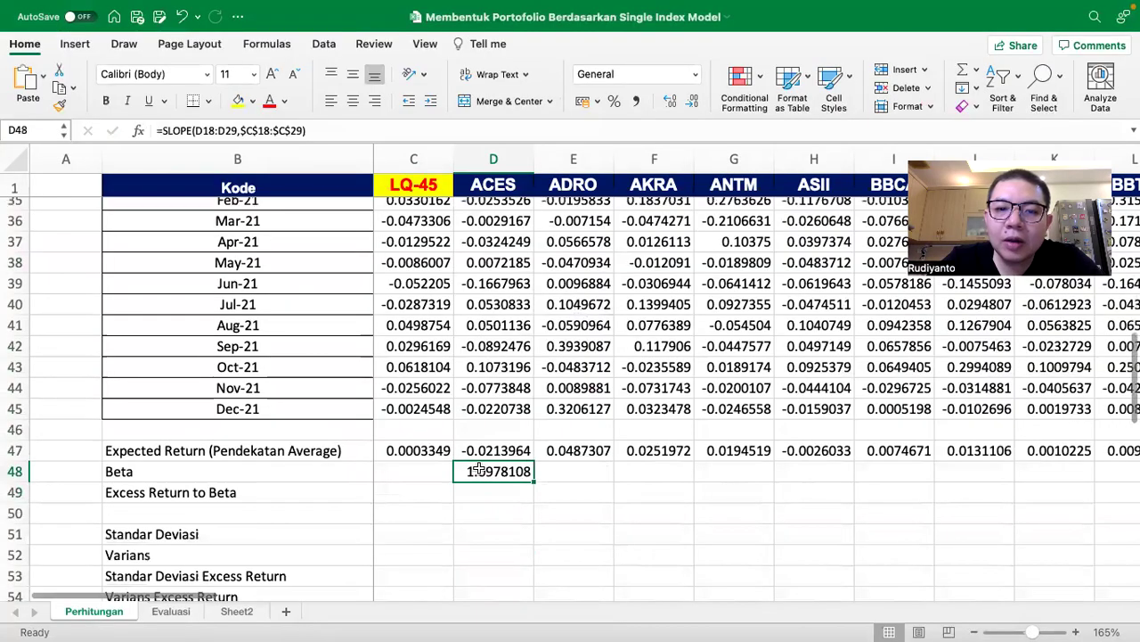
{"action": "left_click_drag", "start_coordinate": [533, 481], "coordinate": [404, 474]}
{"action": "left_click", "coordinate": [412, 471]}
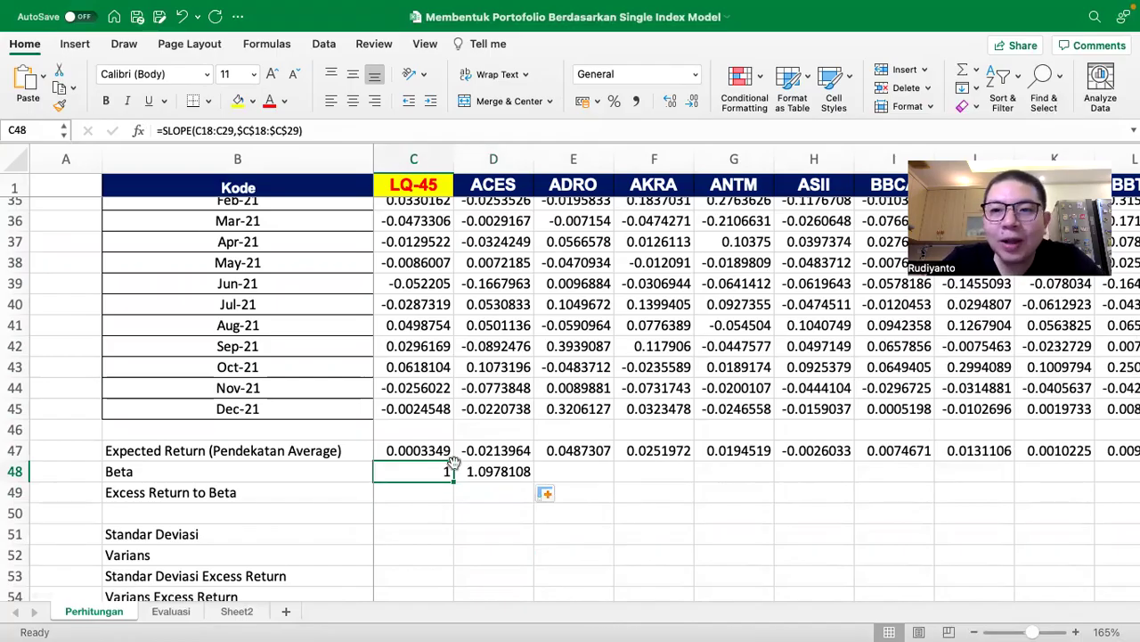
Step: Copy the beta formula from D48 across all remaining stock columns through AU
{"action": "left_click", "coordinate": [515, 470]}
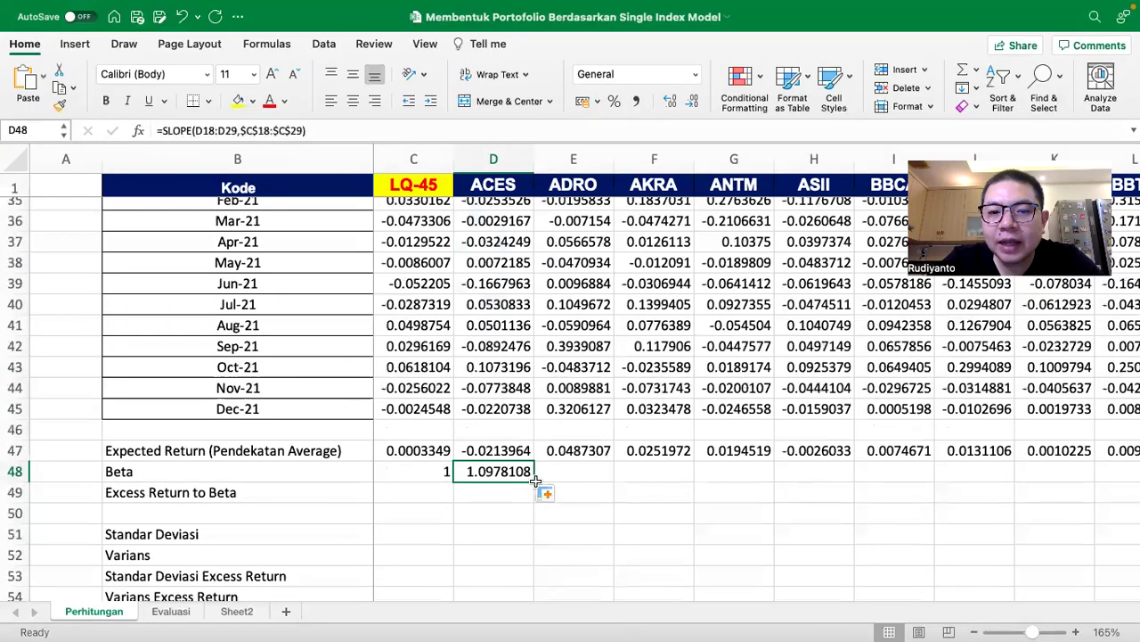
{"action": "left_click_drag", "start_coordinate": [788, 462], "coordinate": [1004, 471]}
{"action": "scroll", "coordinate": [914, 504], "scroll_direction": "left", "scroll_amount": 7}
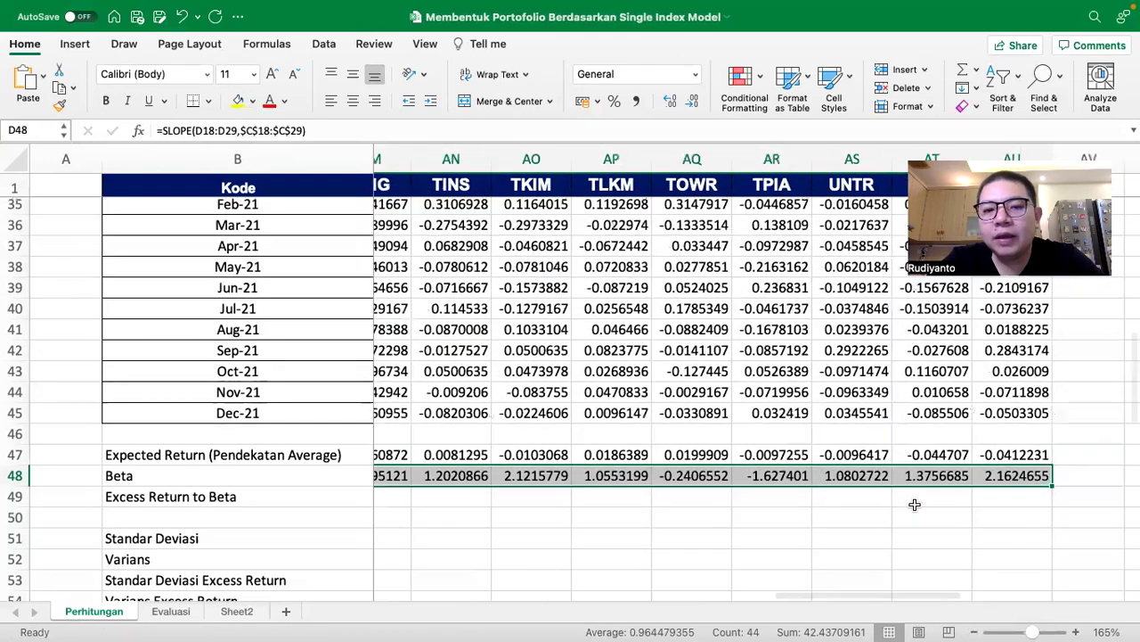
{"action": "scroll", "coordinate": [914, 504], "scroll_direction": "left", "scroll_amount": 15}
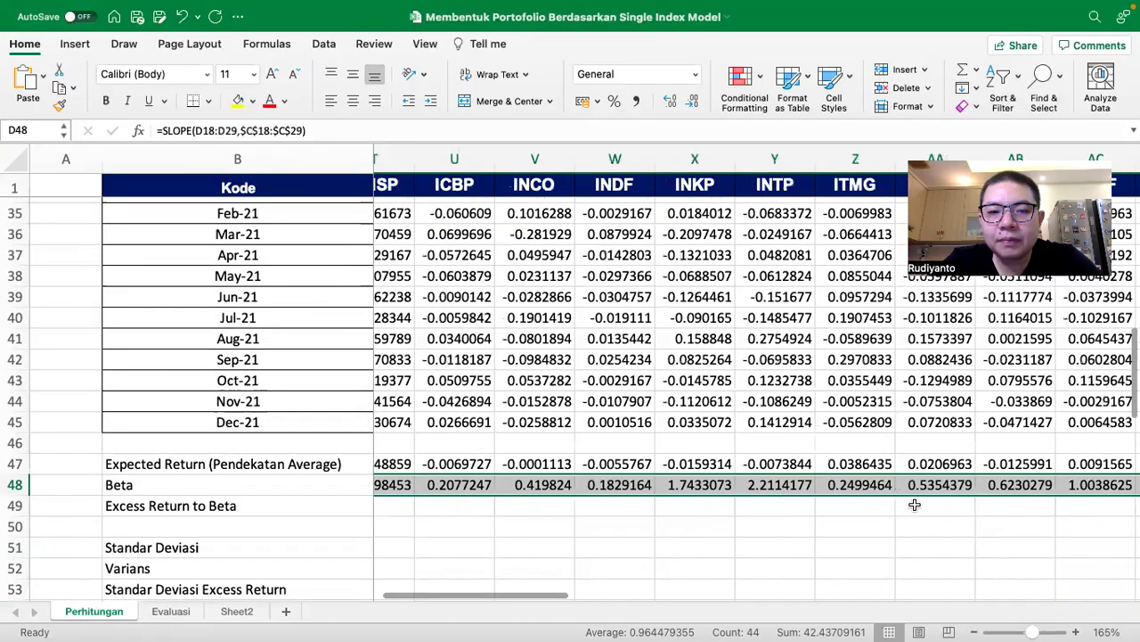
{"action": "scroll", "coordinate": [704, 504], "scroll_direction": "left", "scroll_amount": 9}
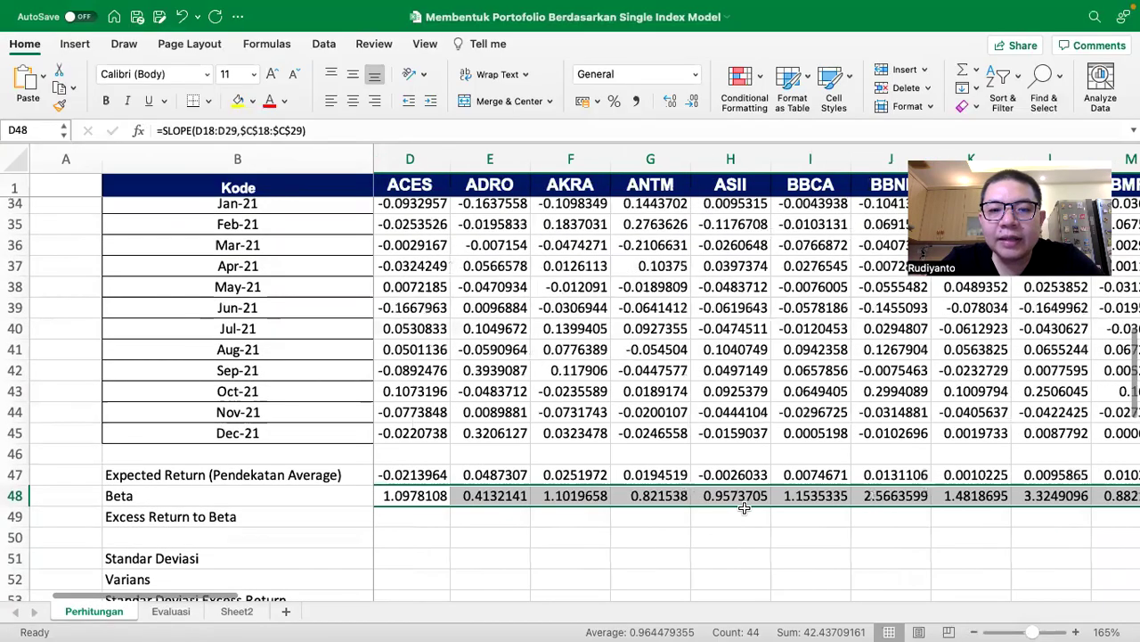
Step: Calculate the LQ-45 Excess Return to Beta in C49 with the formula =(C47-$C$31)/C48
{"action": "scroll", "coordinate": [648, 495], "scroll_direction": "down", "scroll_amount": 4}
{"action": "scroll", "coordinate": [645, 493], "scroll_direction": "down", "scroll_amount": 6}
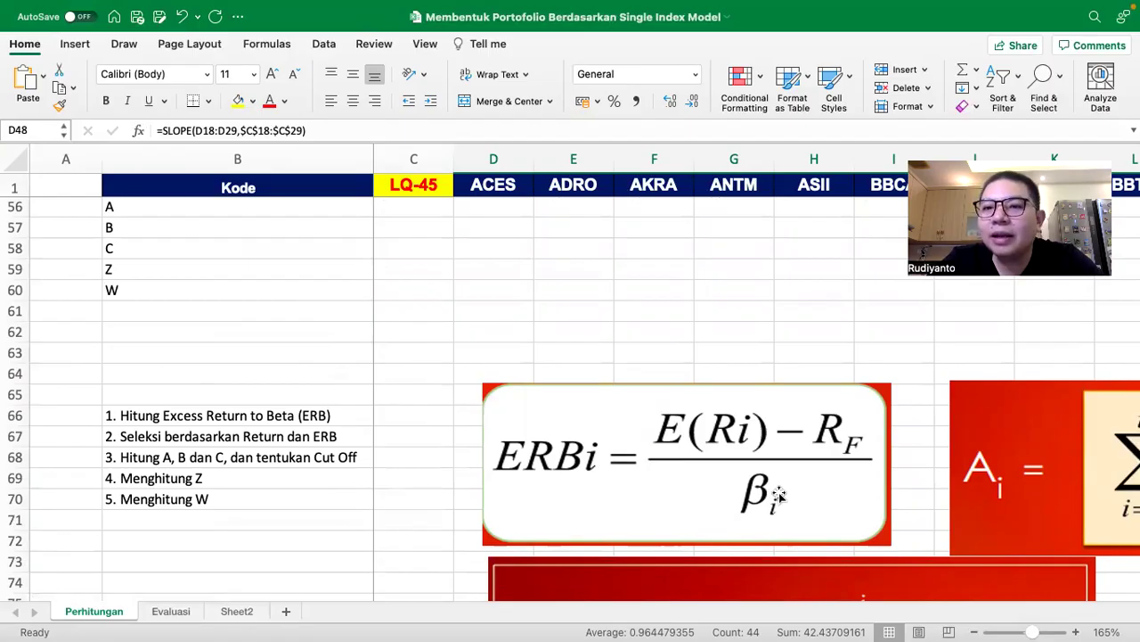
{"action": "scroll", "coordinate": [778, 495], "scroll_direction": "up", "scroll_amount": 1}
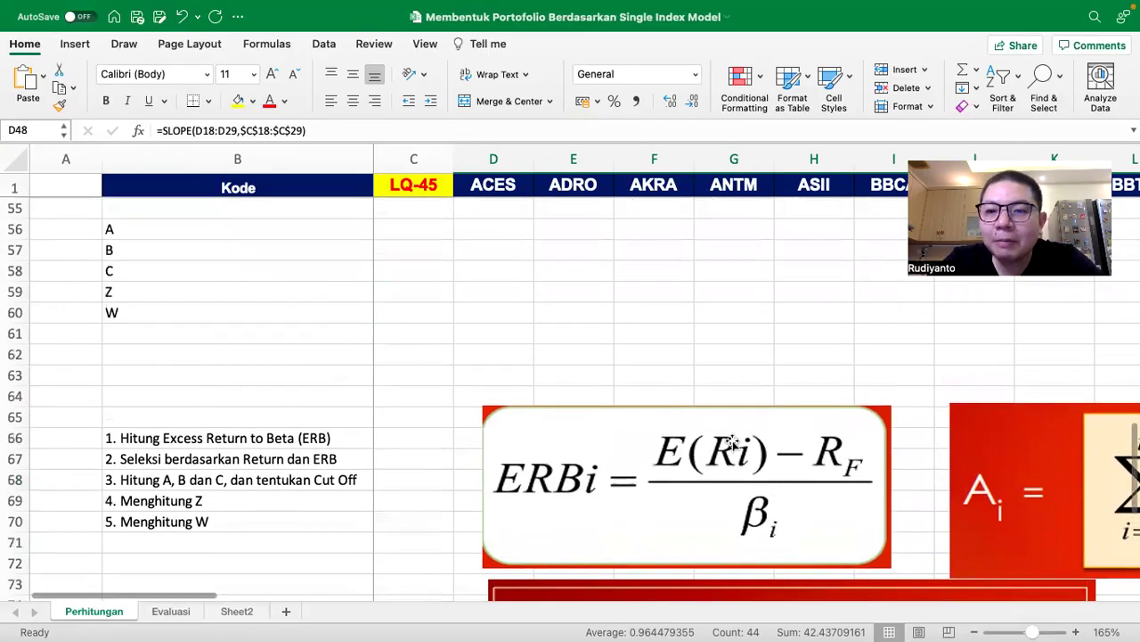
{"action": "scroll", "coordinate": [546, 314], "scroll_direction": "up", "scroll_amount": 10}
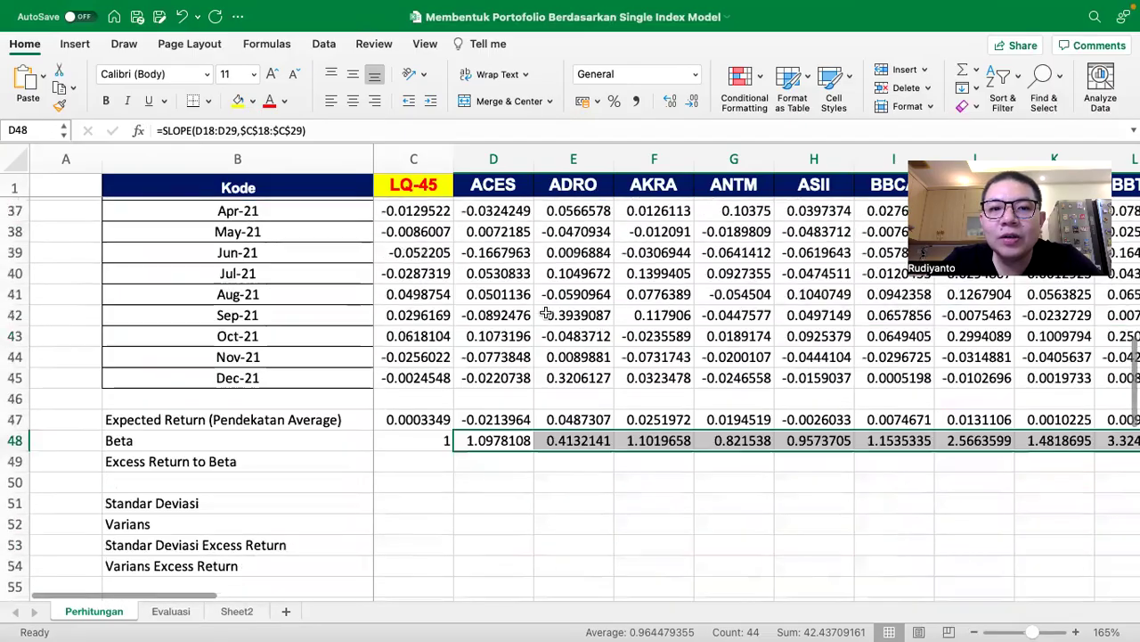
{"action": "left_click", "coordinate": [406, 496]}
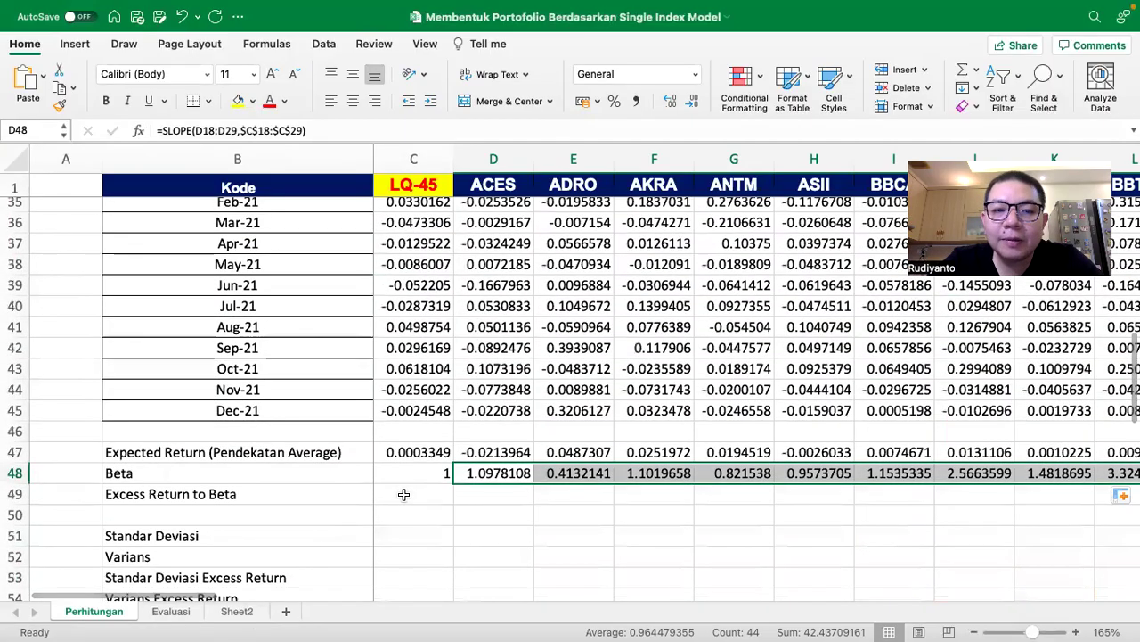
{"action": "type", "text": "="}
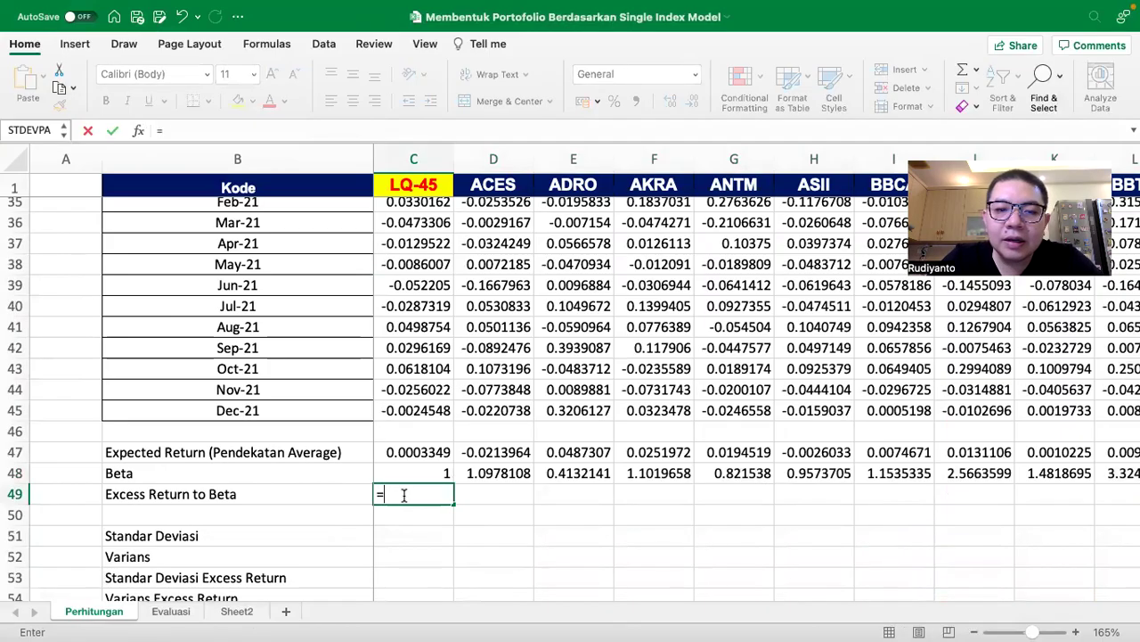
{"action": "type", "text": "("}
{"action": "left_click", "coordinate": [426, 451]}
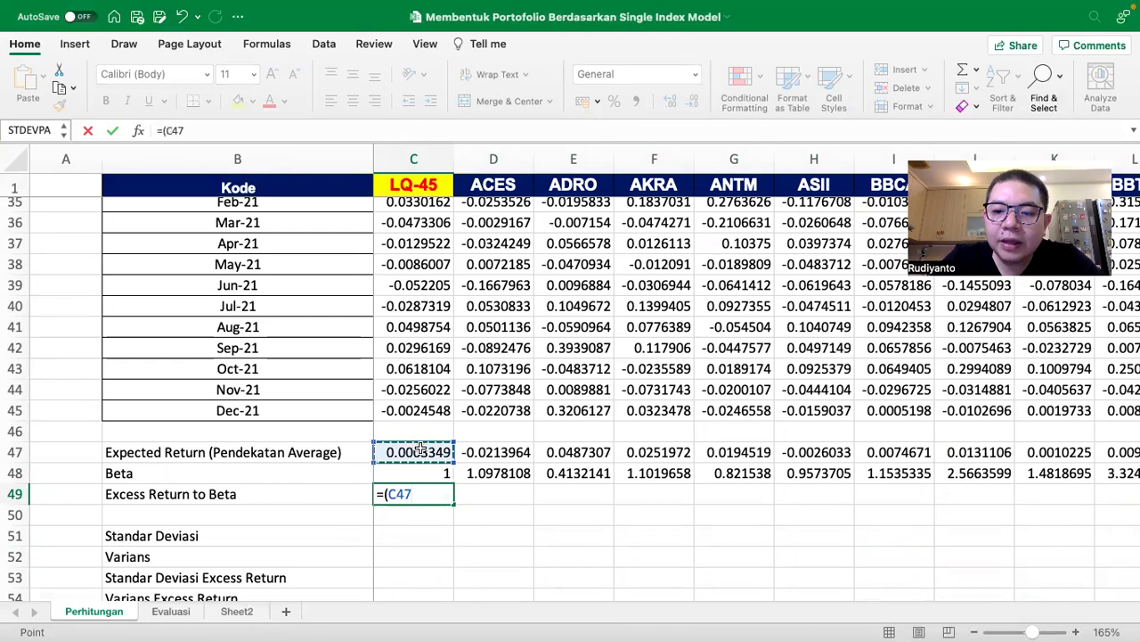
{"action": "type", "text": "-"}
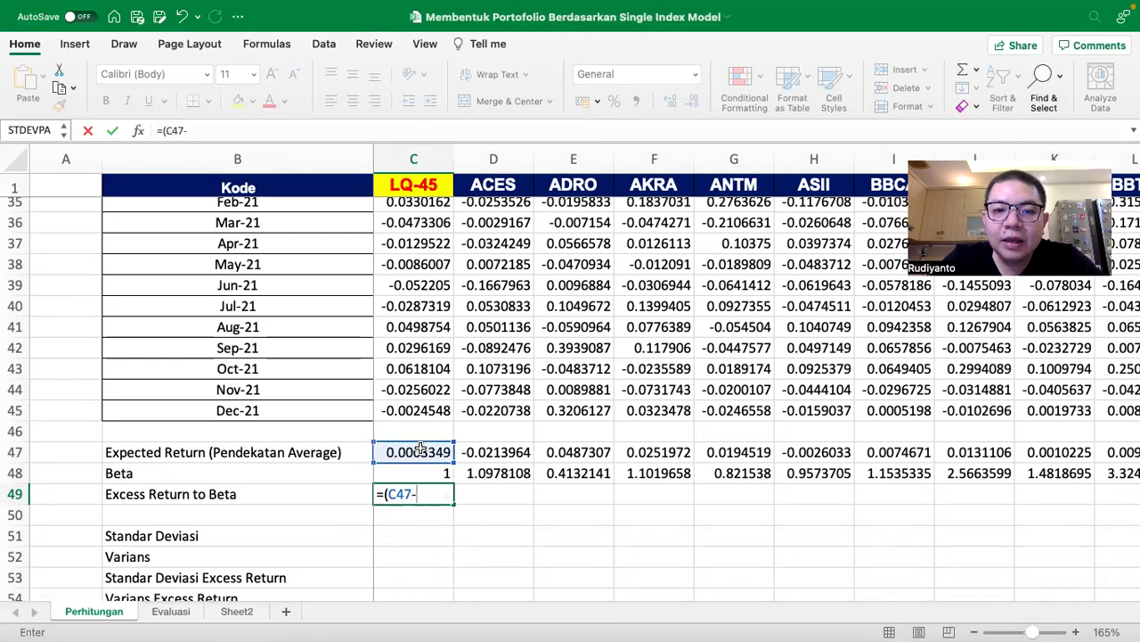
{"action": "scroll", "coordinate": [420, 450], "scroll_direction": "up", "scroll_amount": 5}
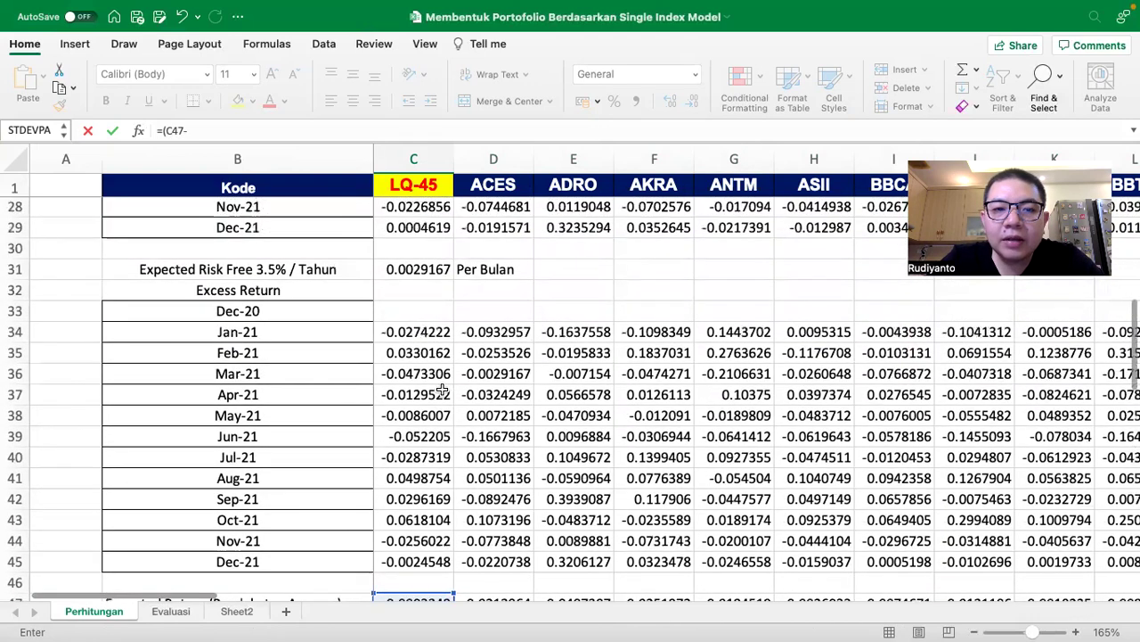
{"action": "left_click", "coordinate": [417, 269]}
{"action": "key", "text": "F4"}
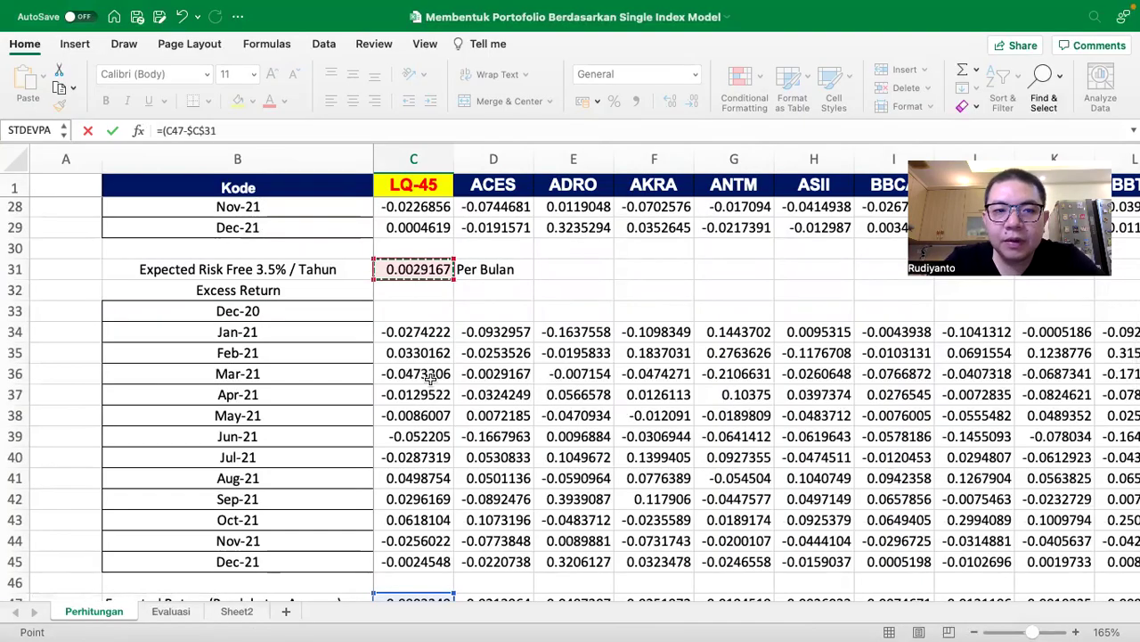
{"action": "scroll", "coordinate": [431, 381], "scroll_direction": "down", "scroll_amount": 5}
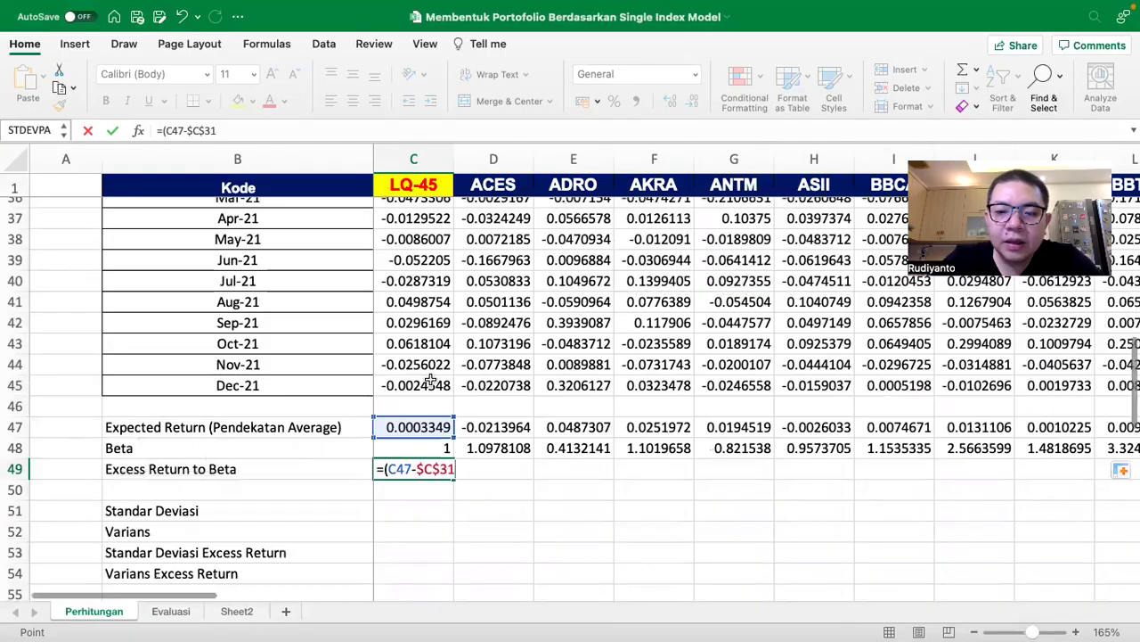
{"action": "type", "text": ")/"}
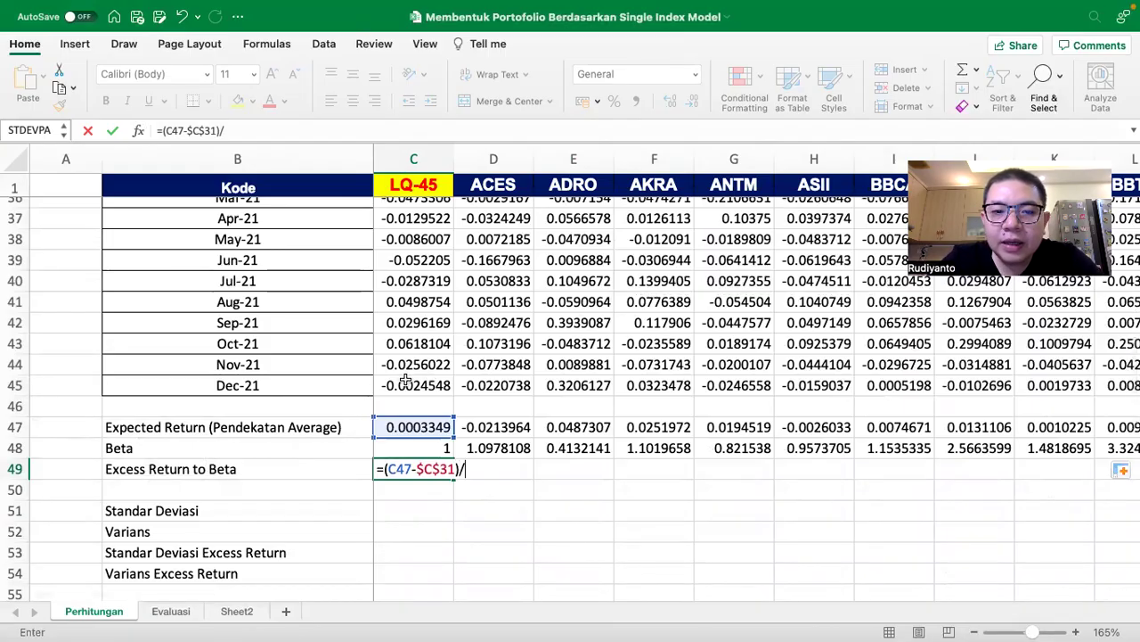
{"action": "left_click", "coordinate": [414, 448]}
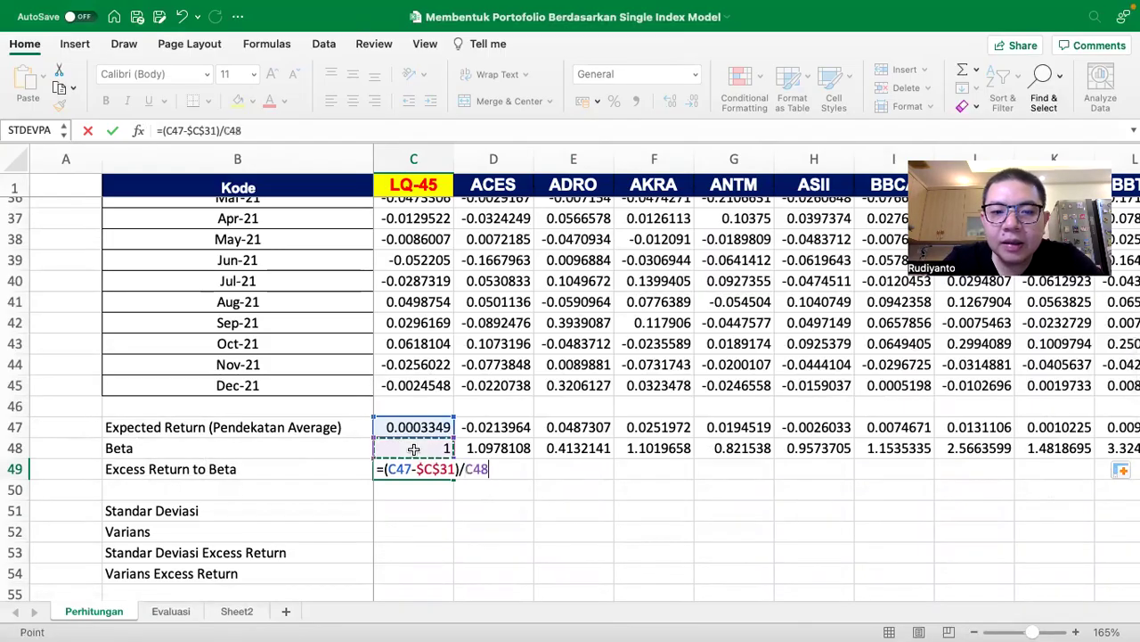
{"action": "key", "text": "Return"}
Step: Copy the Excess Return to Beta formula from C49 across all stock columns through AU
{"action": "left_click", "coordinate": [421, 469]}
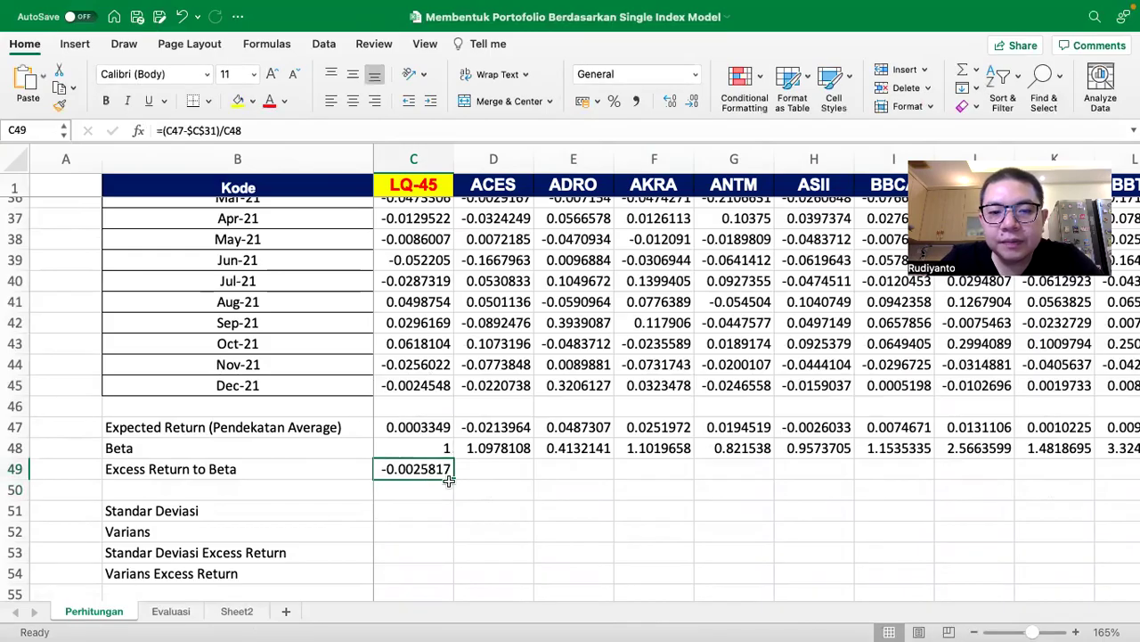
{"action": "left_click_drag", "start_coordinate": [454, 480], "coordinate": [1008, 470]}
{"action": "scroll", "coordinate": [828, 454], "scroll_direction": "left", "scroll_amount": 6}
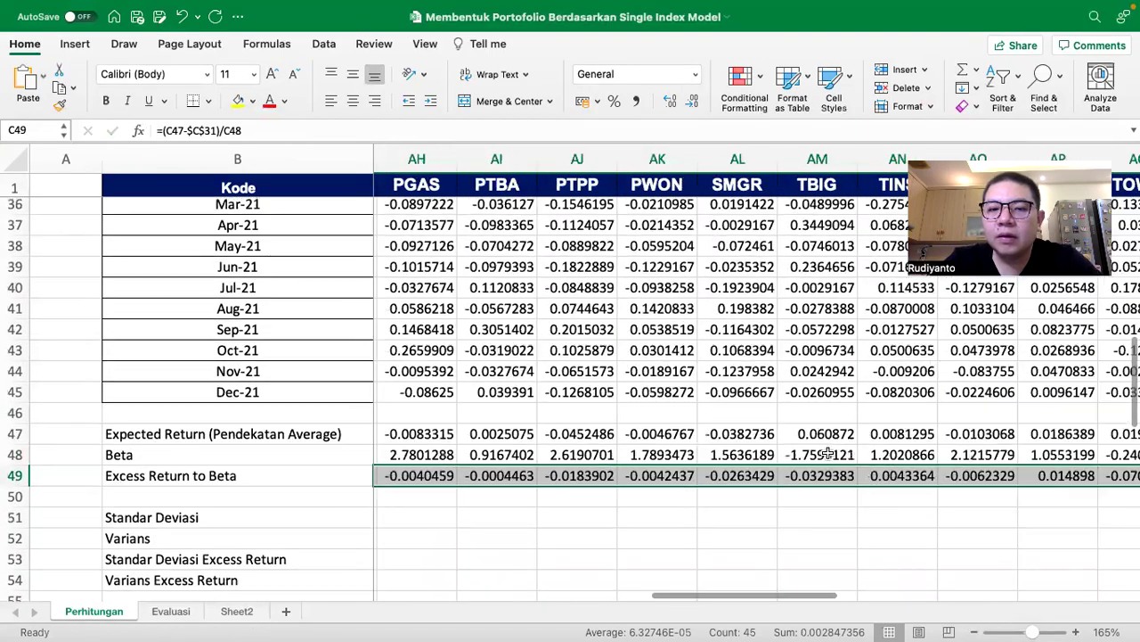
{"action": "scroll", "coordinate": [828, 453], "scroll_direction": "left", "scroll_amount": 15}
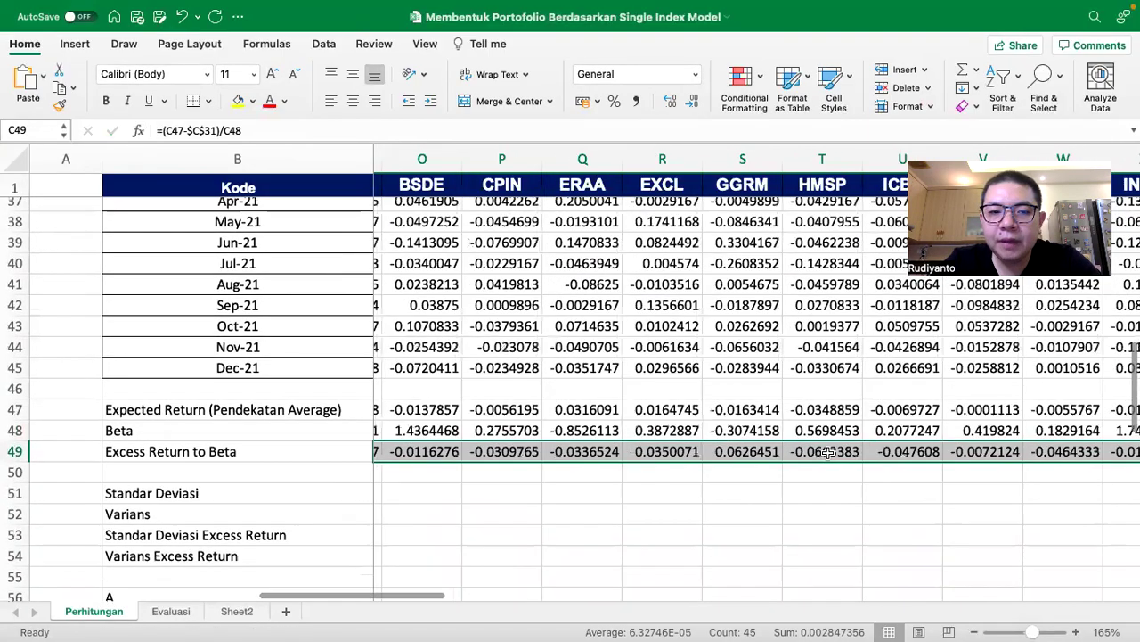
{"action": "scroll", "coordinate": [827, 453], "scroll_direction": "left", "scroll_amount": 5}
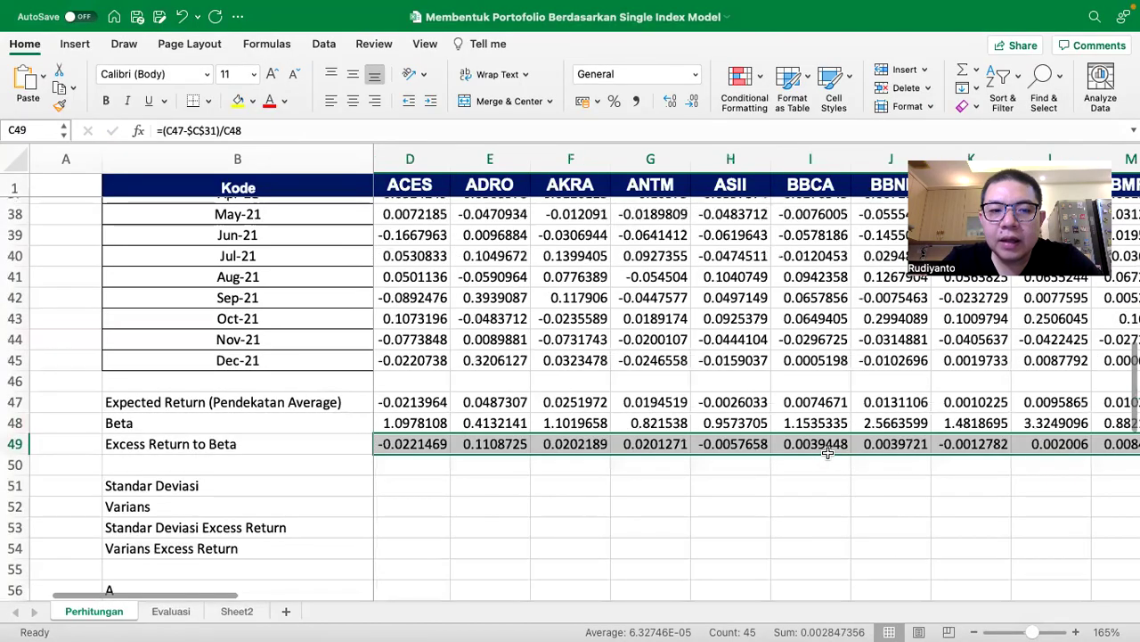
{"action": "scroll", "coordinate": [539, 478], "scroll_direction": "down", "scroll_amount": 1}
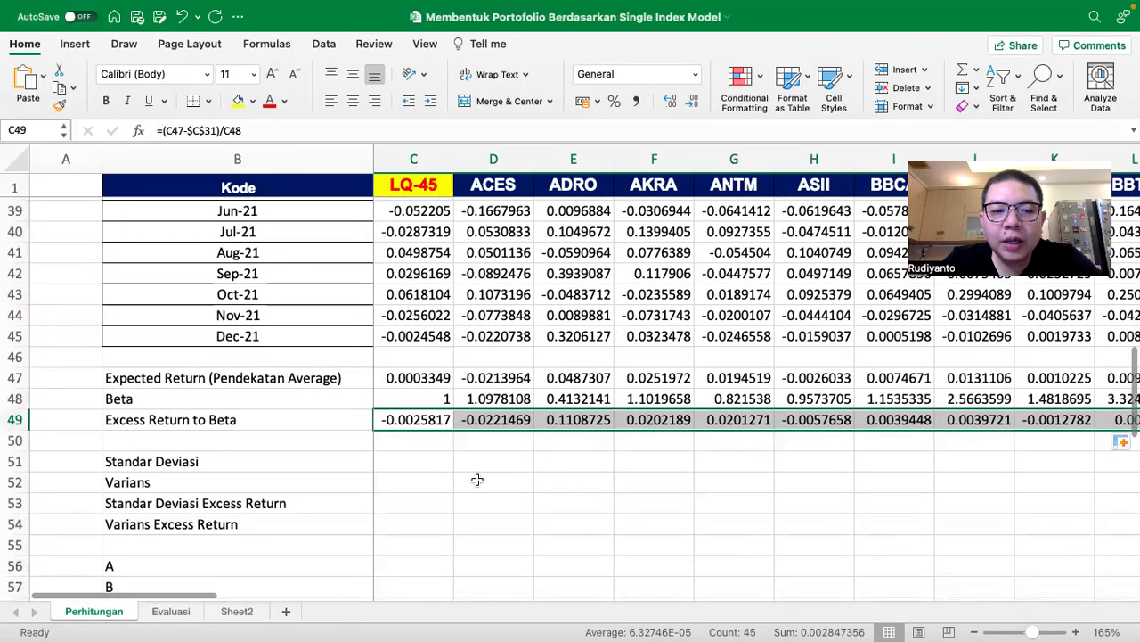
{"action": "left_click_drag", "start_coordinate": [254, 460], "coordinate": [242, 522]}
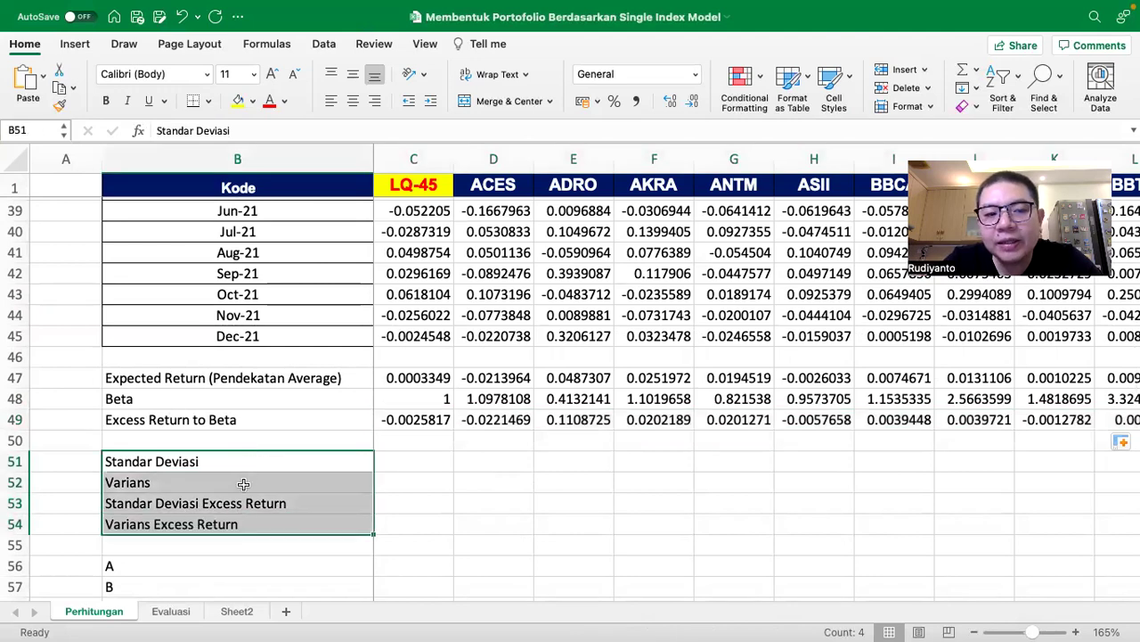
{"action": "left_click", "coordinate": [290, 499]}
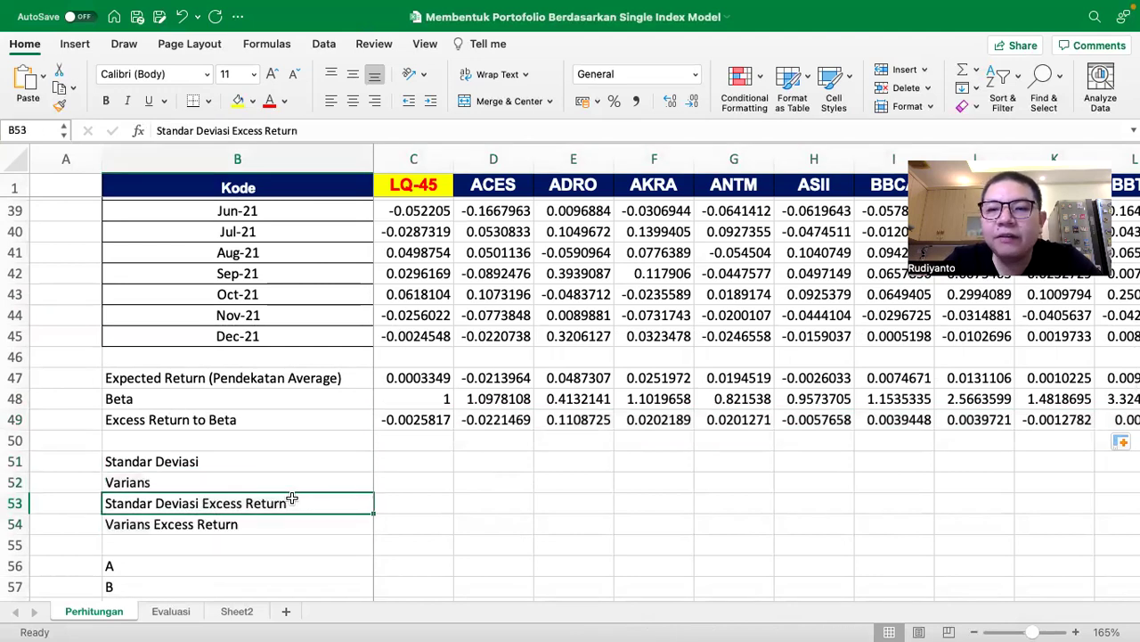
{"action": "left_click", "coordinate": [297, 524]}
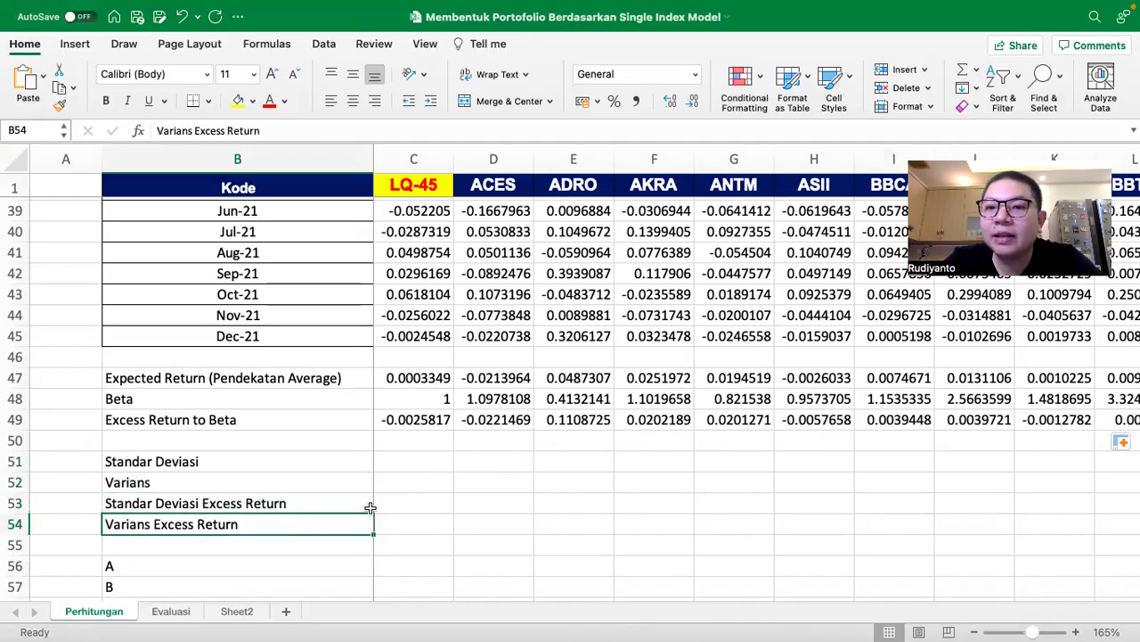
Step: Calculate the standard deviation of the LQ-45 monthly returns in C51 with =STDEV(C18:C29)
{"action": "left_click", "coordinate": [409, 456]}
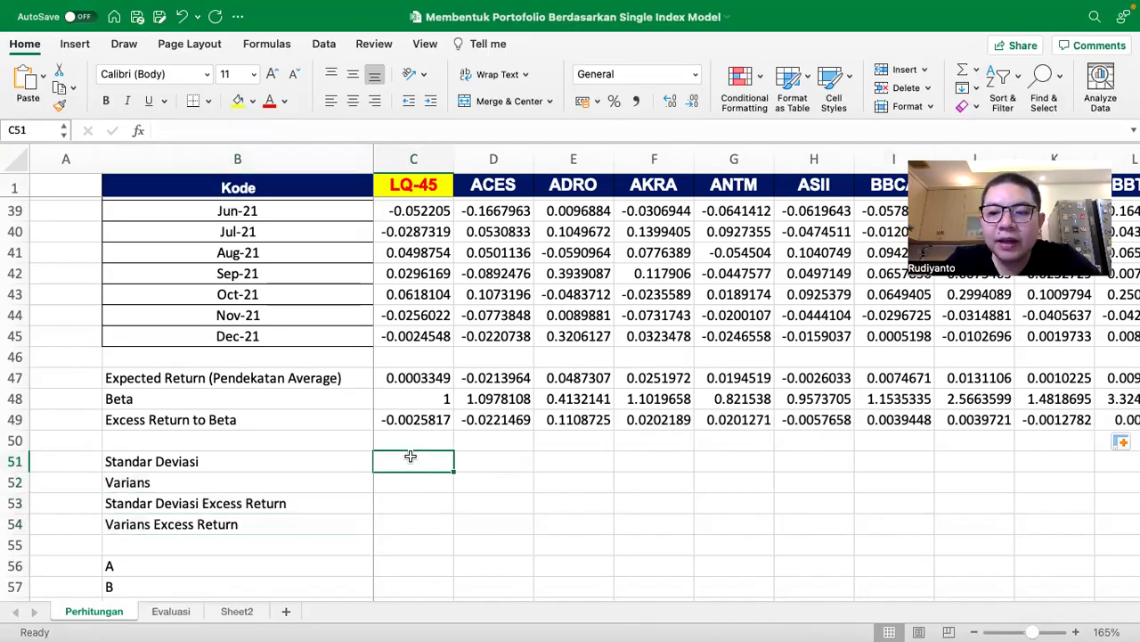
{"action": "type", "text": "=stdev"}
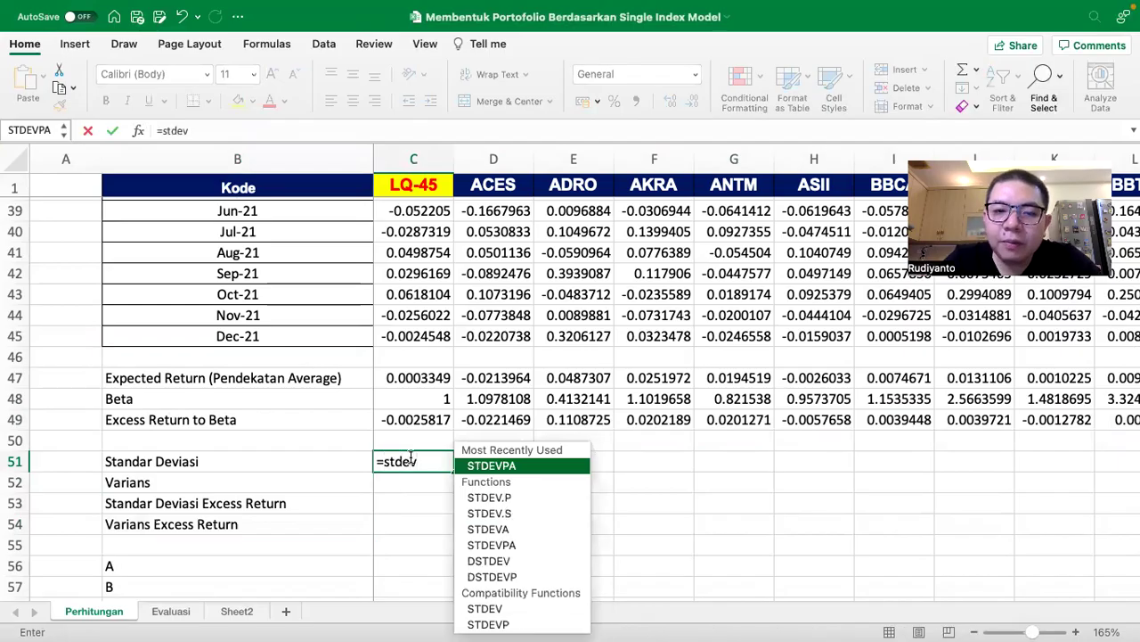
{"action": "type", "text": "("}
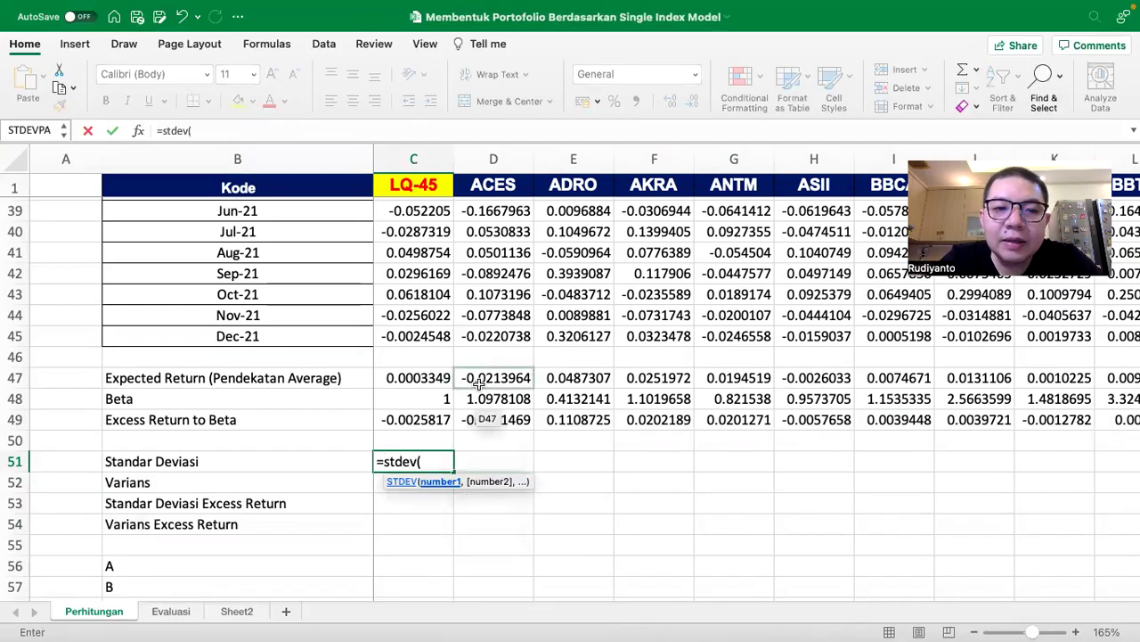
{"action": "scroll", "coordinate": [478, 384], "scroll_direction": "up", "scroll_amount": 3}
{"action": "scroll", "coordinate": [479, 385], "scroll_direction": "right", "scroll_amount": 1}
{"action": "scroll", "coordinate": [478, 385], "scroll_direction": "left", "scroll_amount": 1}
{"action": "scroll", "coordinate": [479, 385], "scroll_direction": "up", "scroll_amount": 5}
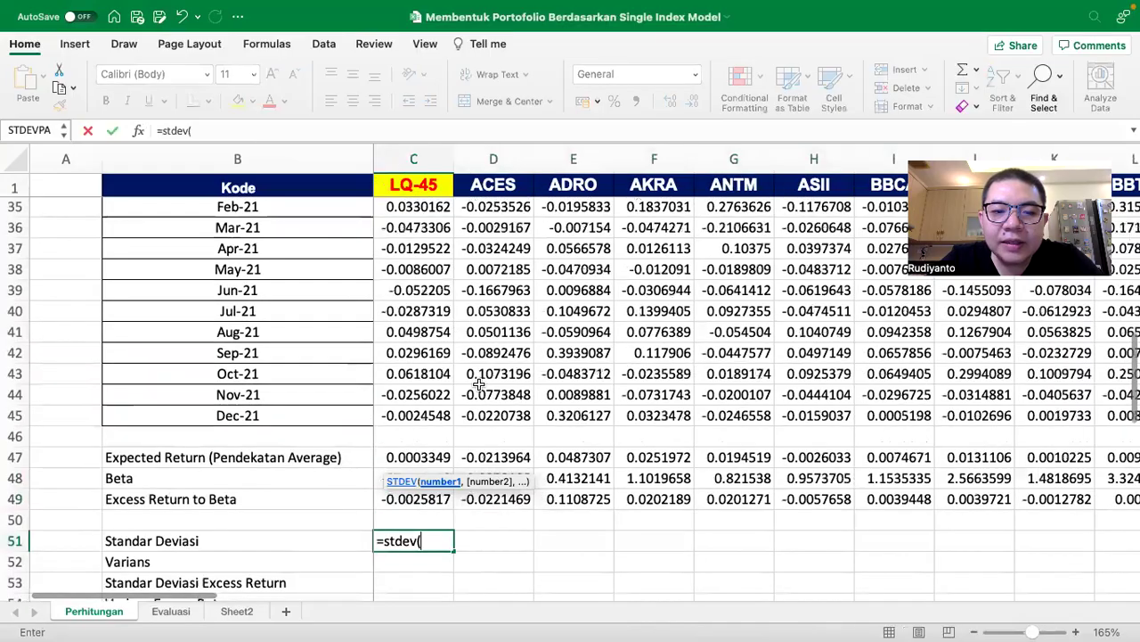
{"action": "scroll", "coordinate": [479, 385], "scroll_direction": "up", "scroll_amount": 3}
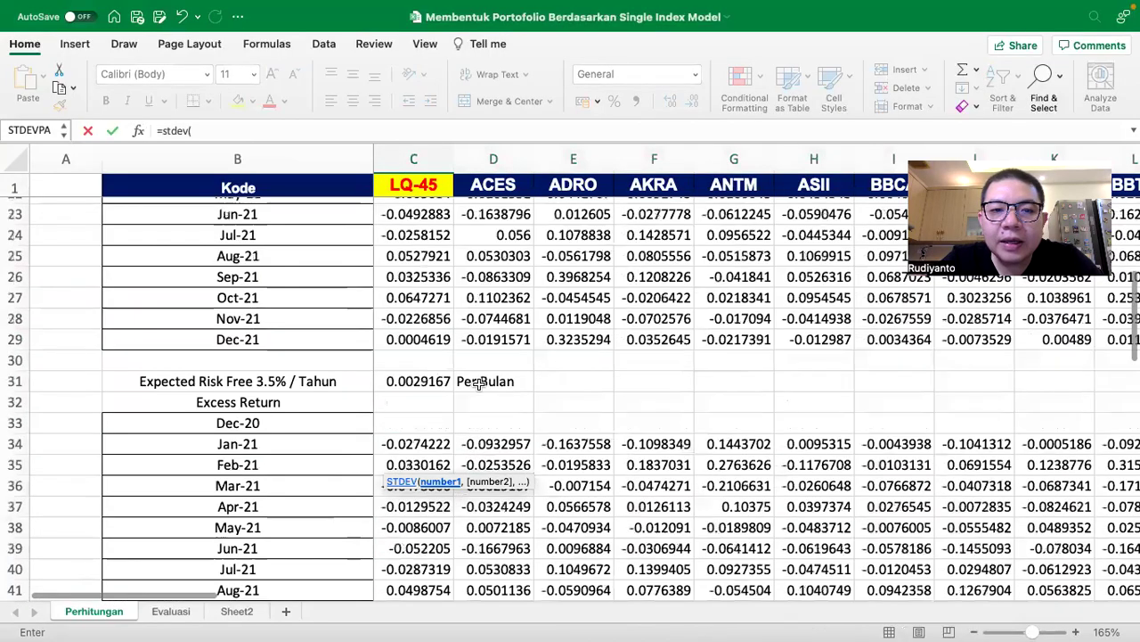
{"action": "scroll", "coordinate": [479, 385], "scroll_direction": "up", "scroll_amount": 3}
{"action": "left_click_drag", "start_coordinate": [412, 258], "coordinate": [408, 483]}
{"action": "scroll", "coordinate": [493, 528], "scroll_direction": "down", "scroll_amount": 6}
{"action": "scroll", "coordinate": [493, 528], "scroll_direction": "down", "scroll_amount": 2}
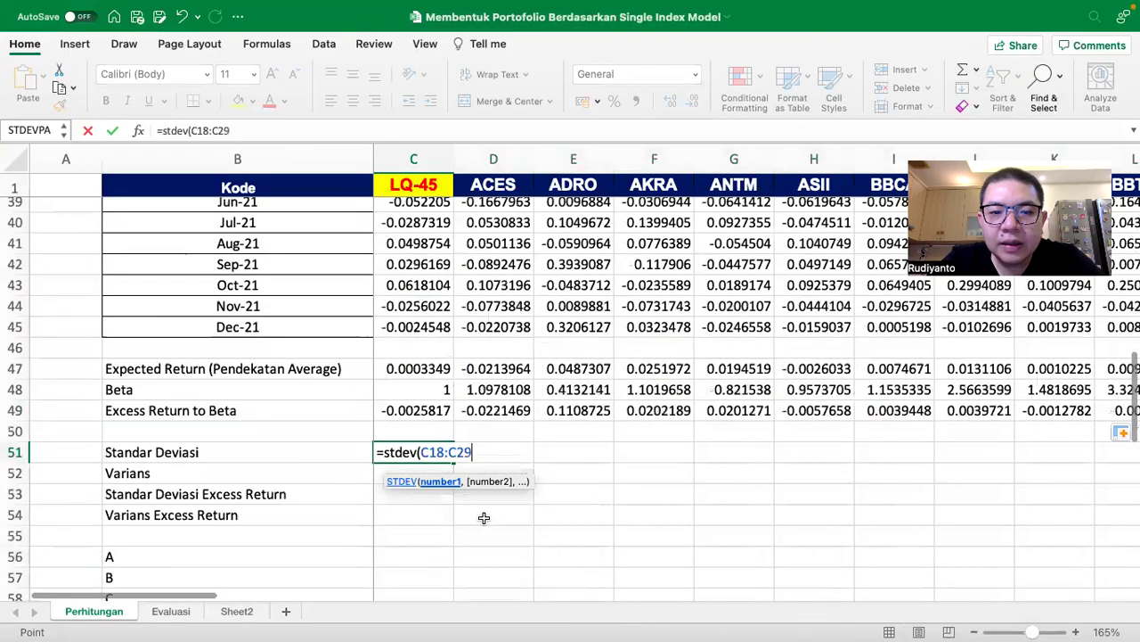
{"action": "type", "text": ")"}
{"action": "key", "text": "Return"}
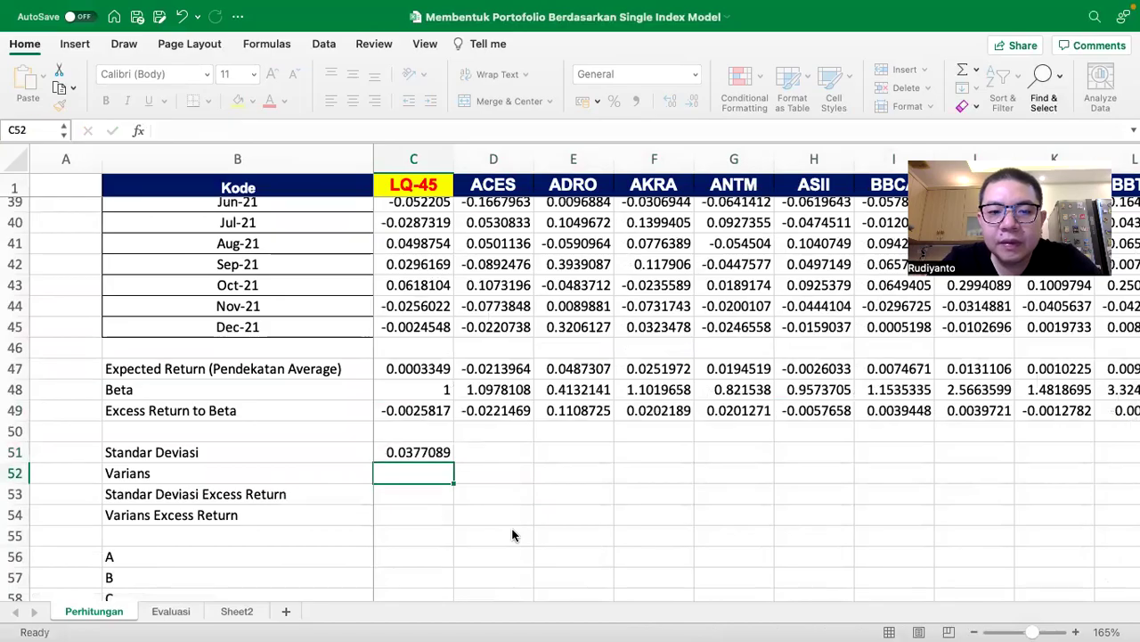
Step: Calculate the LQ-45 variance in C52 by squaring its standard deviation with =C51^2
{"action": "type", "text": "="}
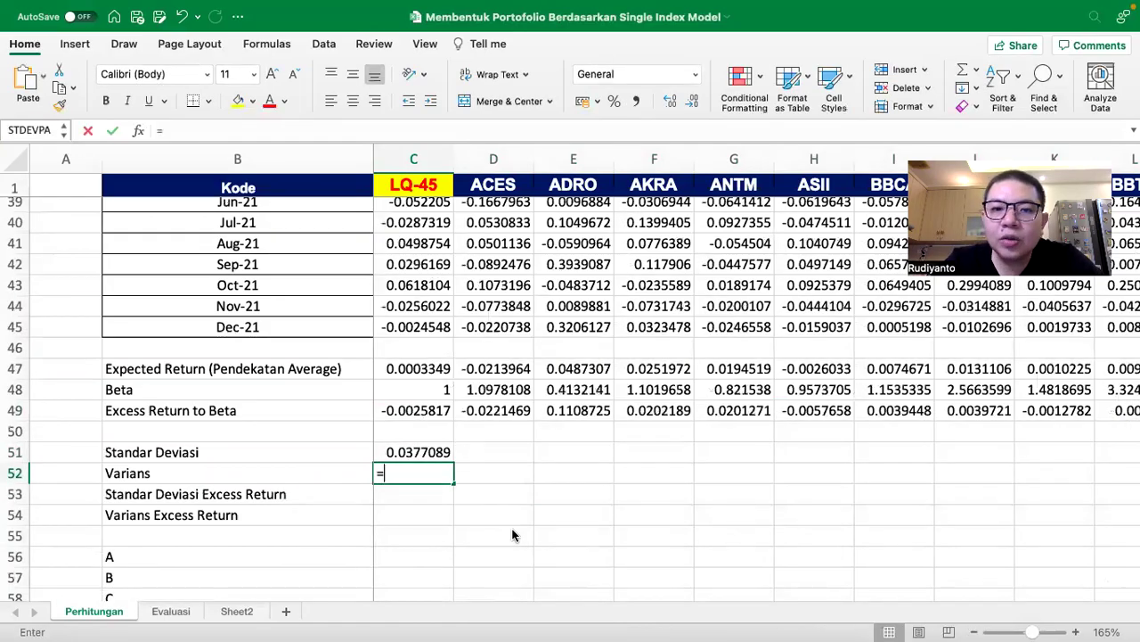
{"action": "key", "text": "Up"}
{"action": "type", "text": "^2"}
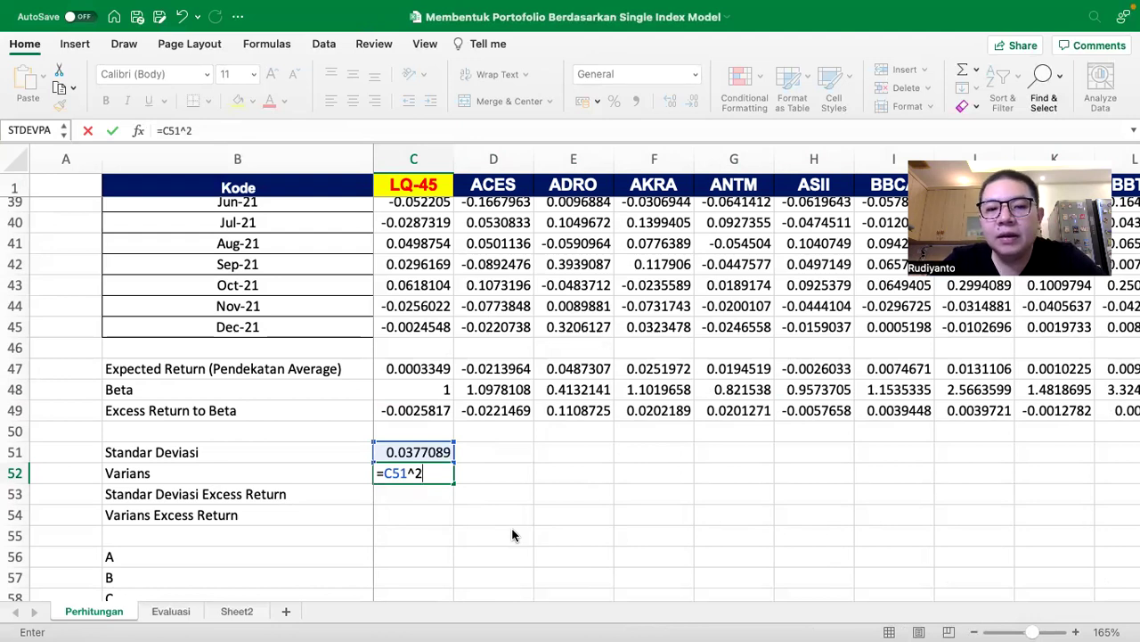
{"action": "key", "text": "Return"}
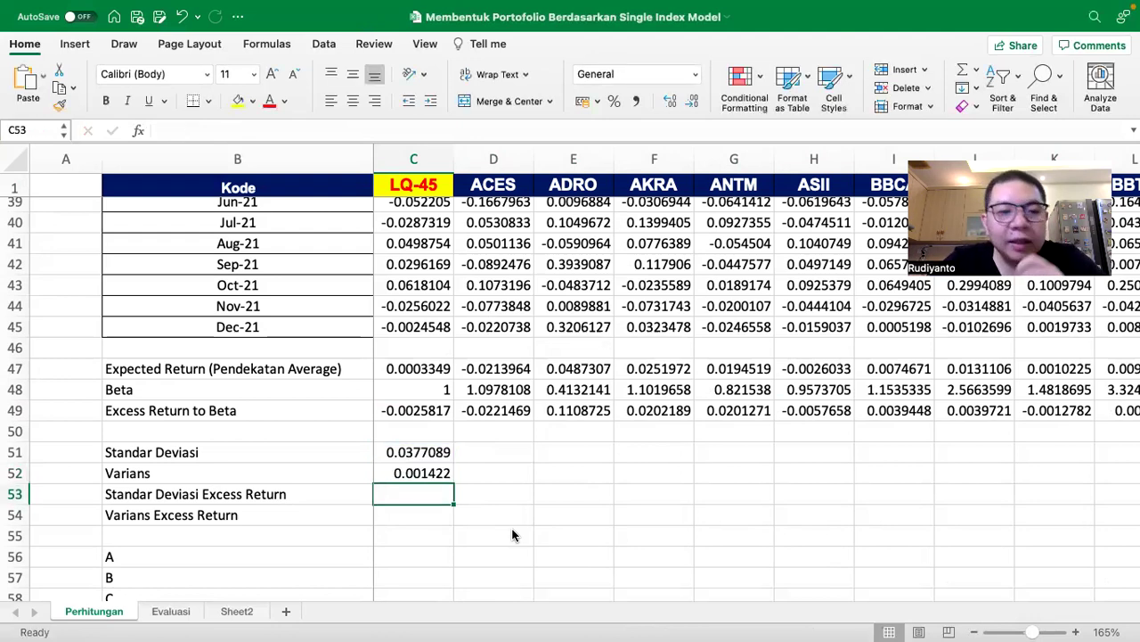
Step: Calculate the standard deviation of the LQ-45 monthly excess returns in C53 with =STDEV(C34:C45)
{"action": "scroll", "coordinate": [512, 535], "scroll_direction": "up", "scroll_amount": 1}
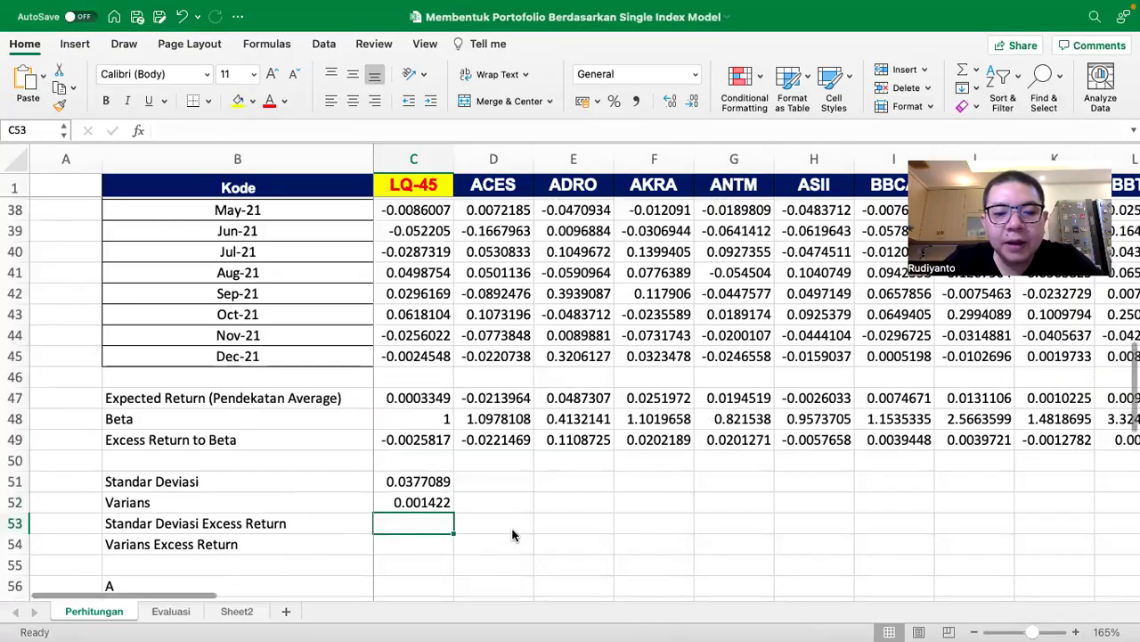
{"action": "type", "text": "=stdeva"}
{"action": "key", "text": "BackSpace"}
{"action": "type", "text": "("}
{"action": "scroll", "coordinate": [503, 517], "scroll_direction": "up", "scroll_amount": 7}
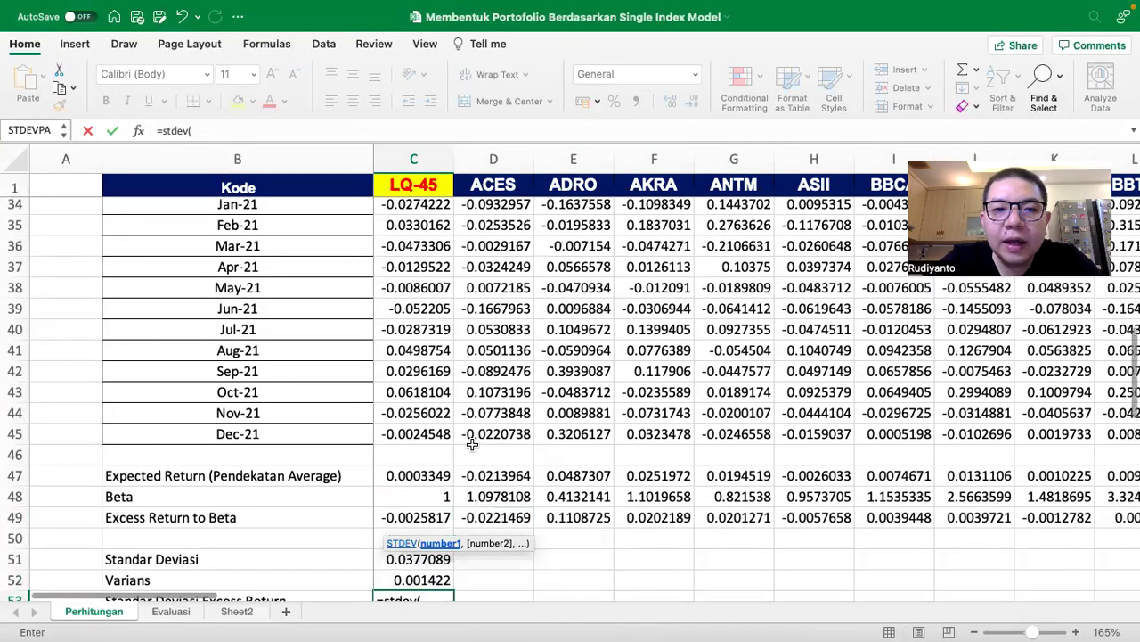
{"action": "left_click_drag", "start_coordinate": [418, 279], "coordinate": [417, 505]}
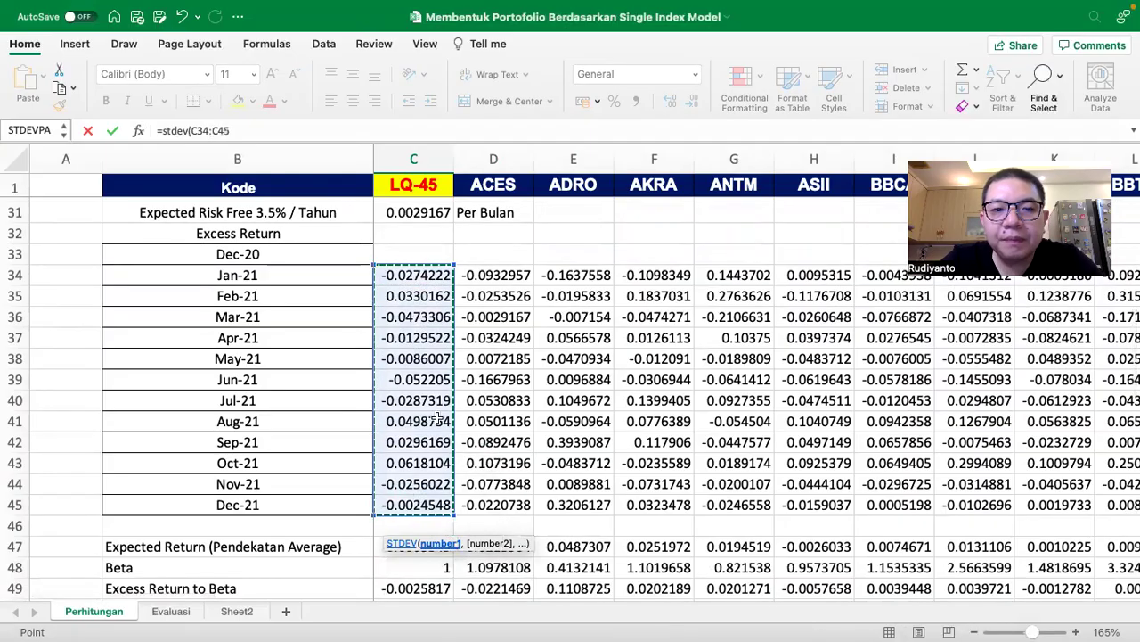
{"action": "scroll", "coordinate": [437, 420], "scroll_direction": "up", "scroll_amount": 4}
{"action": "scroll", "coordinate": [439, 419], "scroll_direction": "up", "scroll_amount": 3}
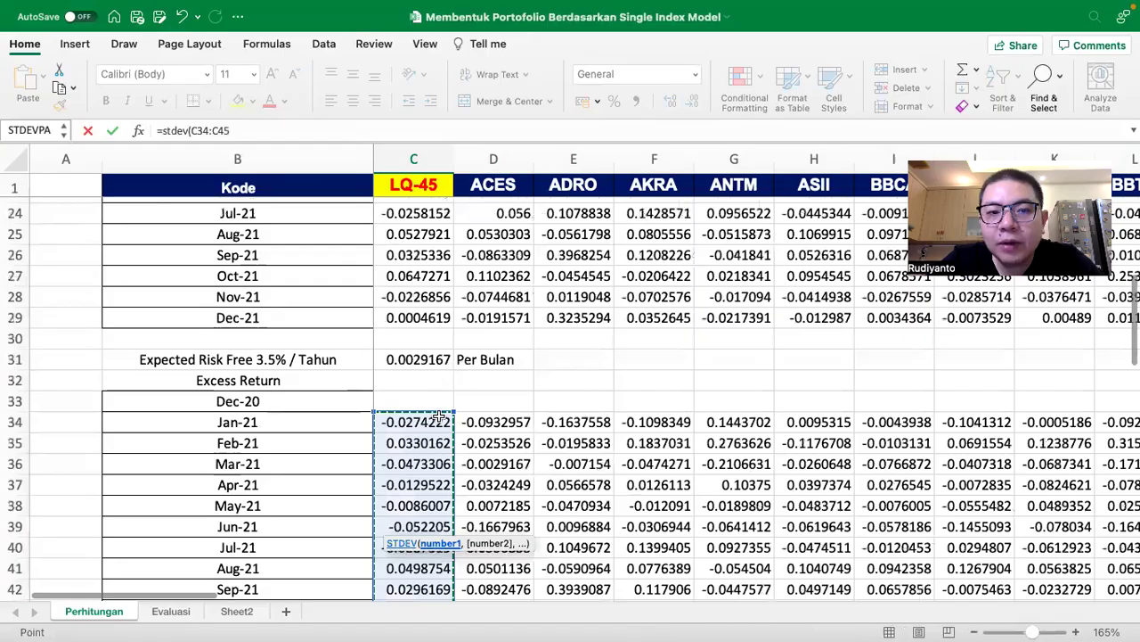
{"action": "scroll", "coordinate": [442, 419], "scroll_direction": "down", "scroll_amount": 3}
{"action": "scroll", "coordinate": [442, 418], "scroll_direction": "down", "scroll_amount": 5}
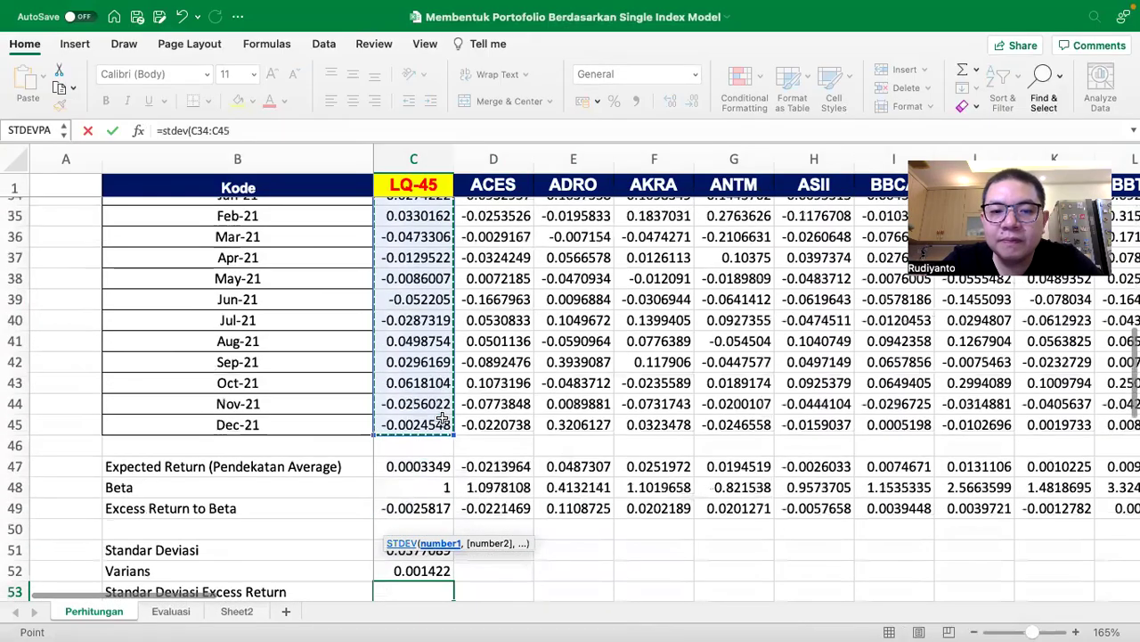
{"action": "scroll", "coordinate": [445, 423], "scroll_direction": "up", "scroll_amount": 1}
{"action": "scroll", "coordinate": [472, 450], "scroll_direction": "down", "scroll_amount": 1}
{"action": "key", "text": "Return"}
Step: Calculate the LQ-45 excess return variance in C54 by squaring the standard deviation in C53
{"action": "scroll", "coordinate": [479, 460], "scroll_direction": "down", "scroll_amount": 1}
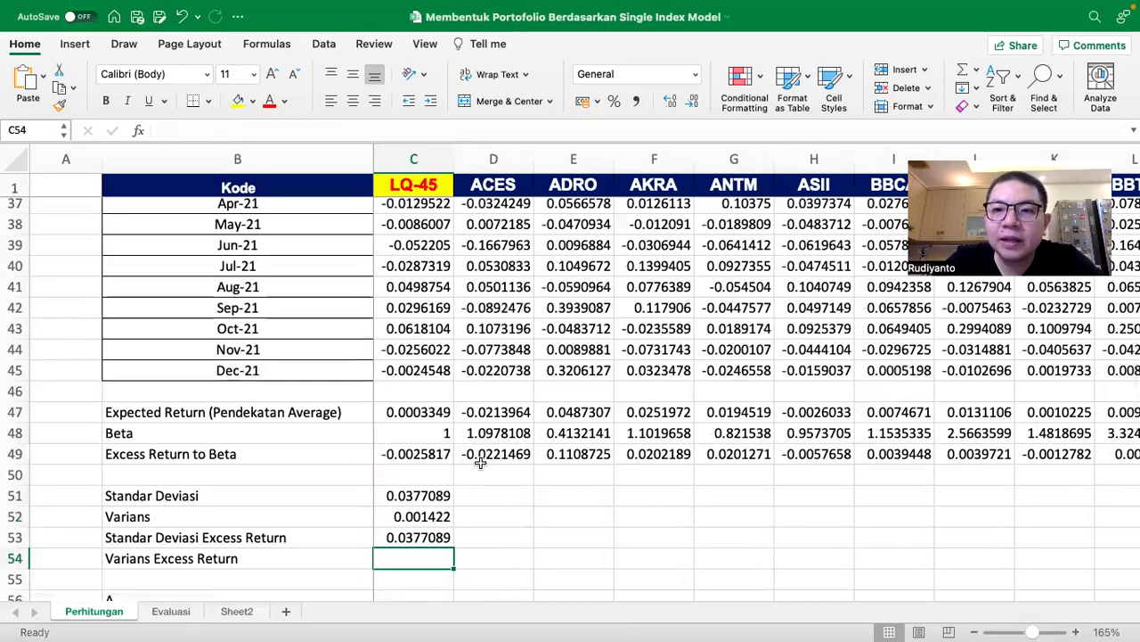
{"action": "type", "text": "="}
{"action": "key", "text": "Up"}
{"action": "type", "text": "^"}
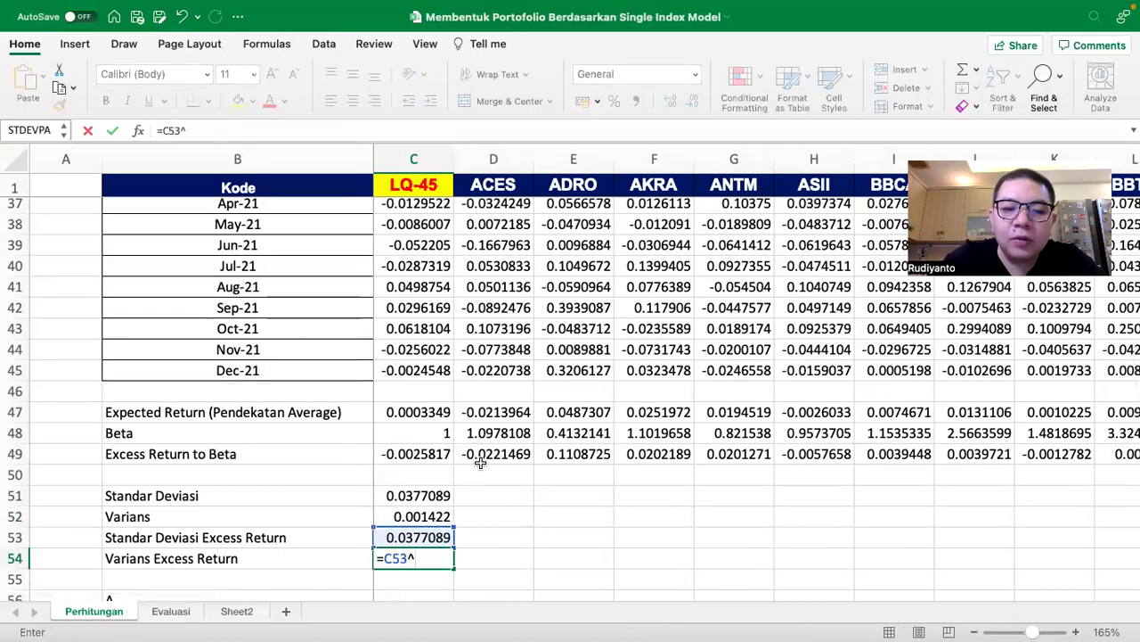
{"action": "key", "text": "Return"}
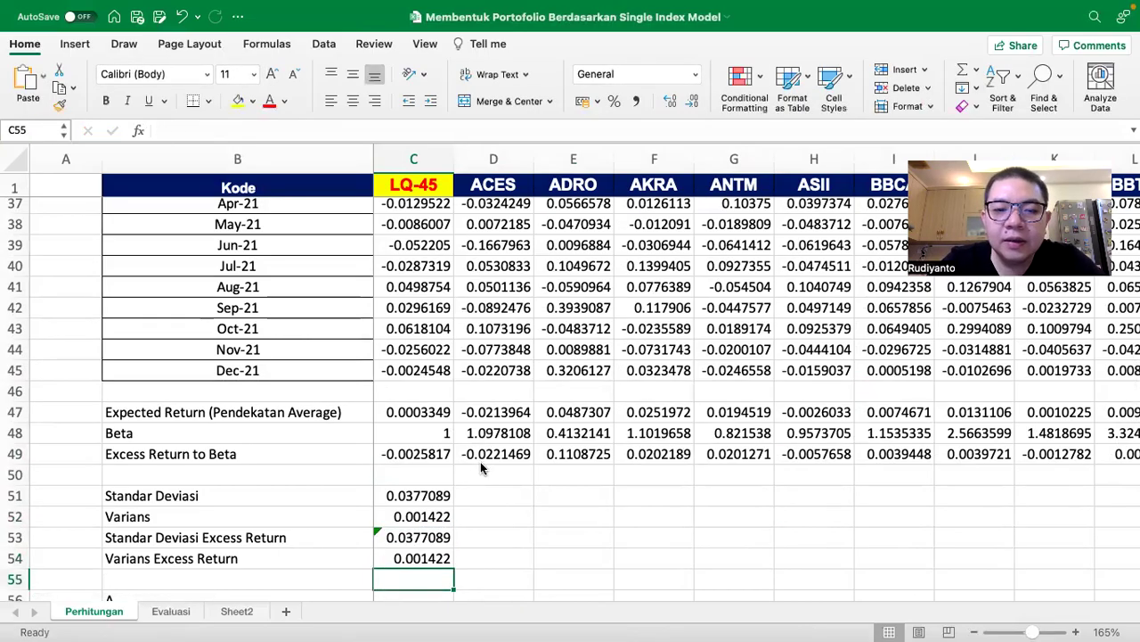
Step: Copy the standard deviation and variance formulas in C51:C54 across all stock columns through AU
{"action": "left_click_drag", "start_coordinate": [430, 496], "coordinate": [1000, 516]}
{"action": "scroll", "coordinate": [837, 504], "scroll_direction": "left", "scroll_amount": 1}
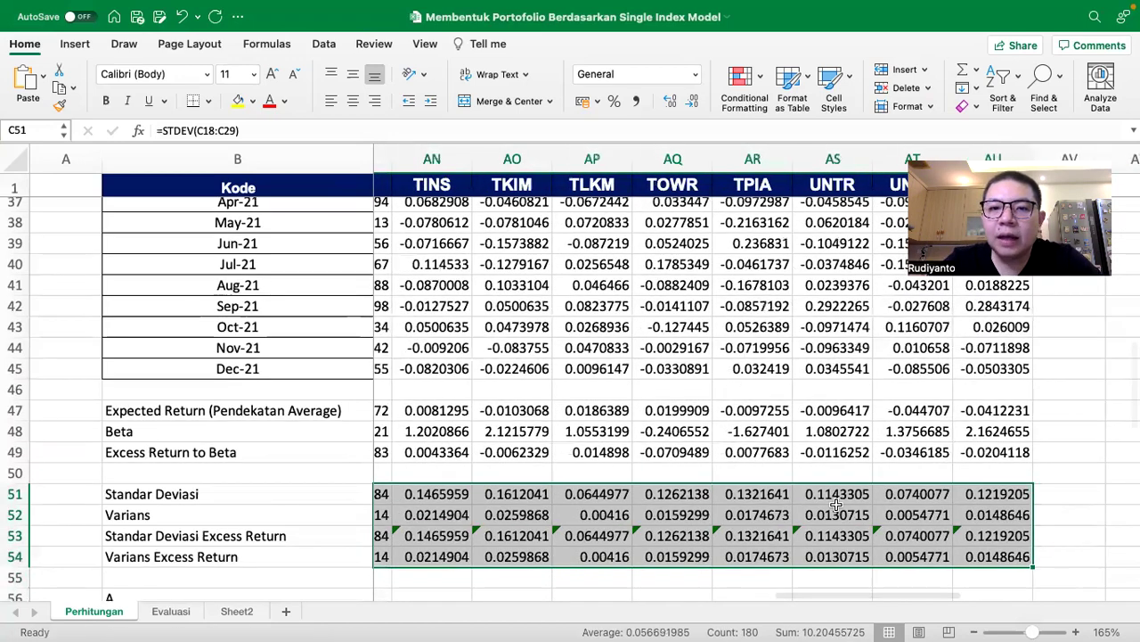
{"action": "scroll", "coordinate": [838, 504], "scroll_direction": "left", "scroll_amount": 10}
{"action": "scroll", "coordinate": [603, 481], "scroll_direction": "left", "scroll_amount": 10}
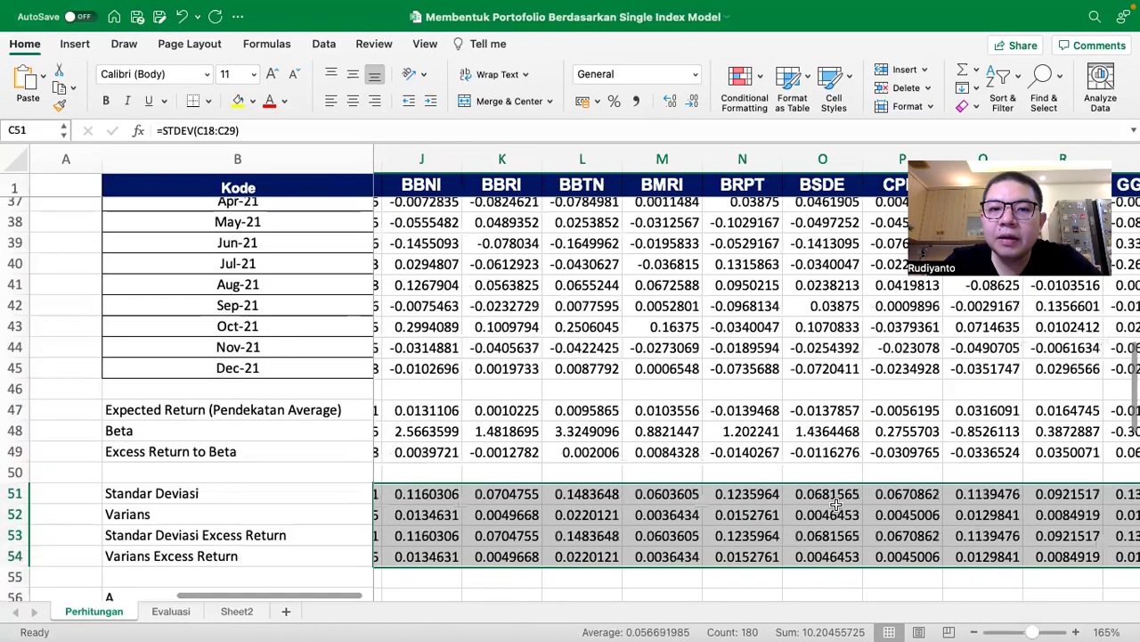
{"action": "scroll", "coordinate": [602, 478], "scroll_direction": "down", "scroll_amount": 2}
{"action": "scroll", "coordinate": [603, 477], "scroll_direction": "up", "scroll_amount": 1}
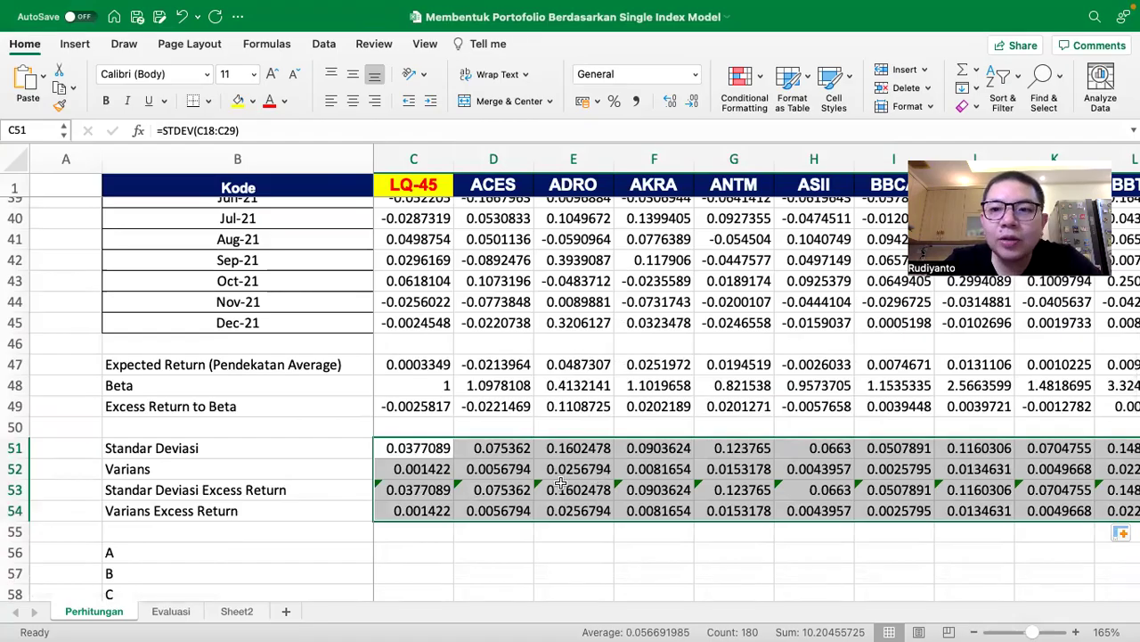
{"action": "scroll", "coordinate": [559, 484], "scroll_direction": "down", "scroll_amount": 1}
{"action": "scroll", "coordinate": [559, 483], "scroll_direction": "down", "scroll_amount": 1}
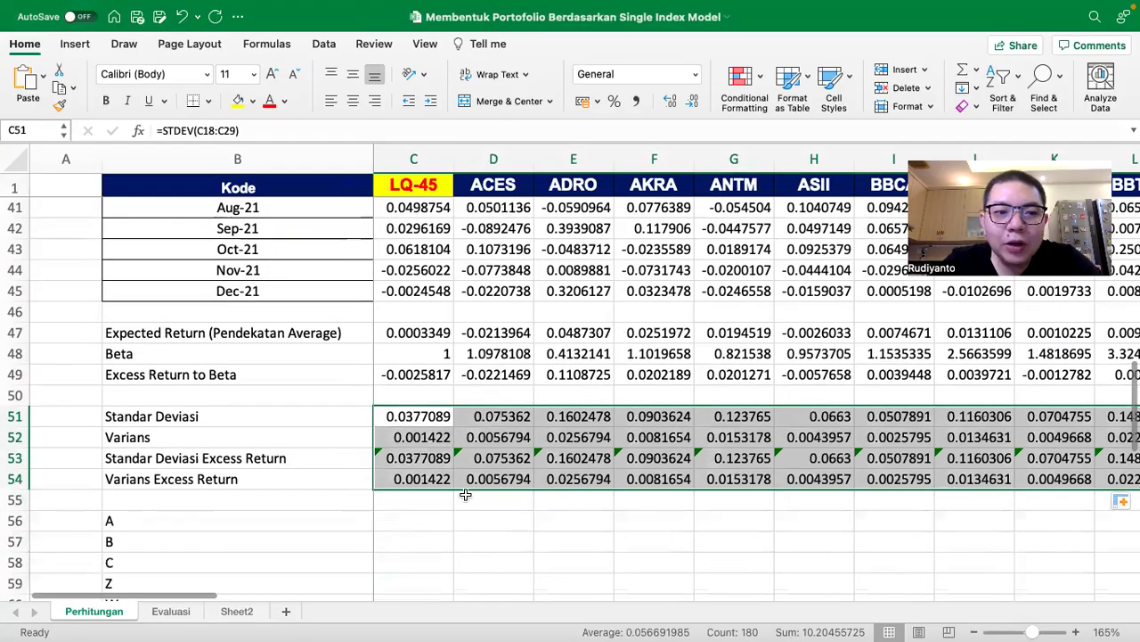
{"action": "scroll", "coordinate": [465, 494], "scroll_direction": "down", "scroll_amount": 3}
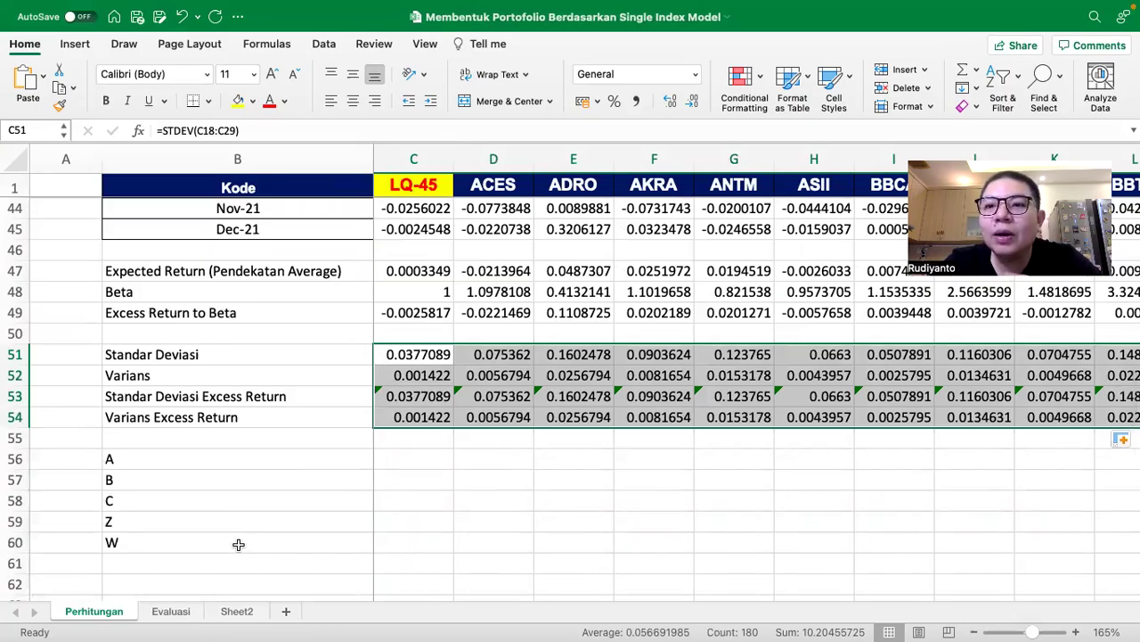
{"action": "mouse_move", "coordinate": [563, 4]}
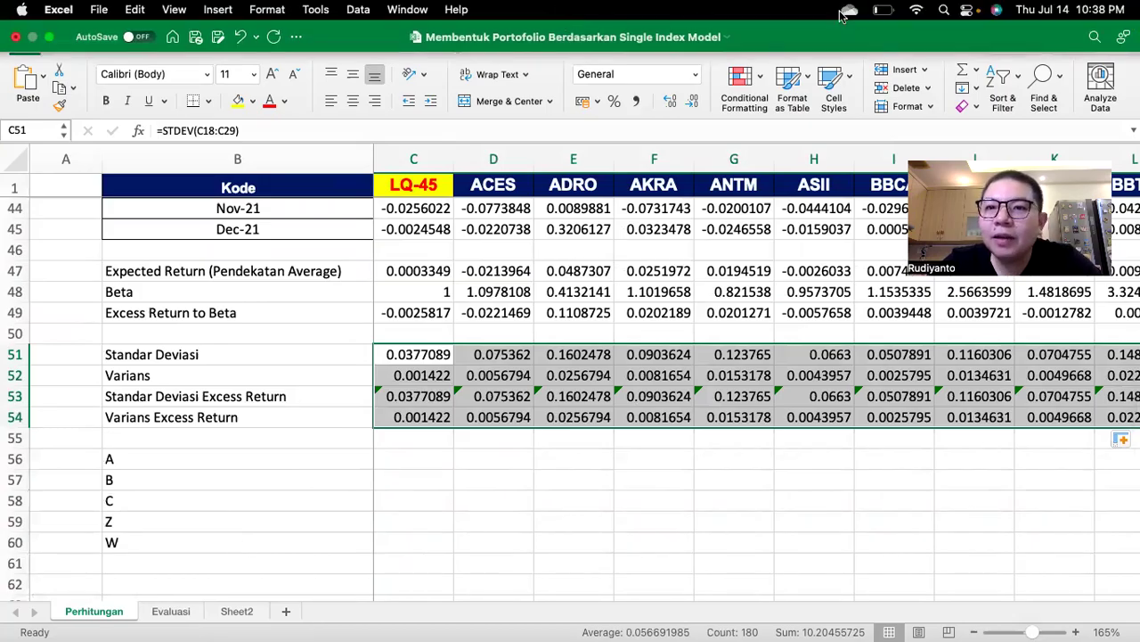